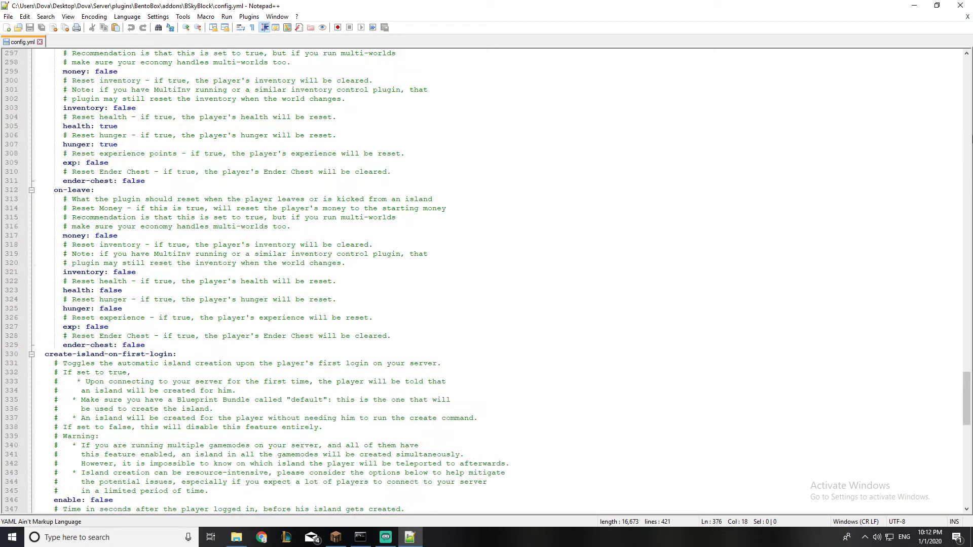
- Check the world-name: bskyblock_world line at the top of config.yml, then minimise Notepad++
{"action": "left_click", "coordinate": [967, 90]}
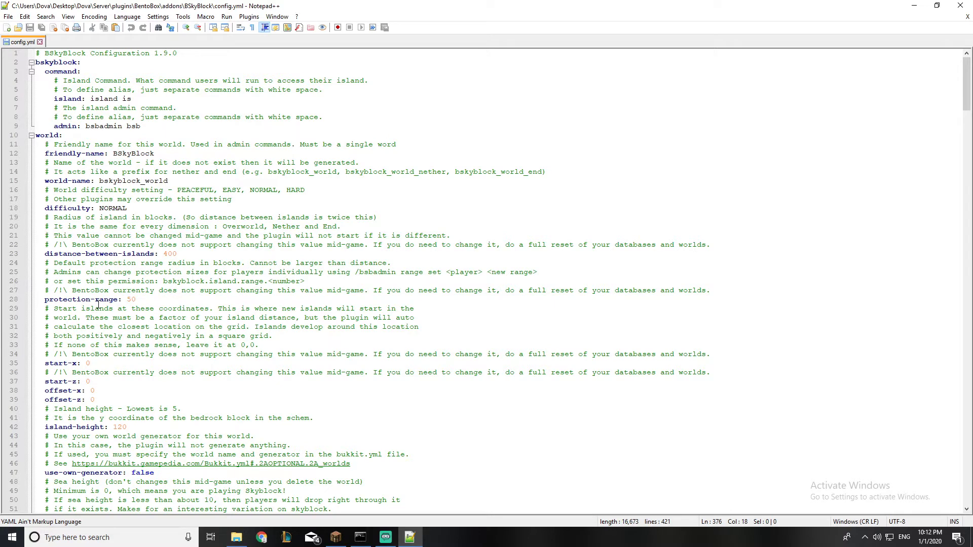
{"action": "scroll", "coordinate": [109, 274], "scroll_direction": "down", "scroll_amount": 1}
{"action": "left_click_drag", "start_coordinate": [45, 153], "coordinate": [168, 153]}
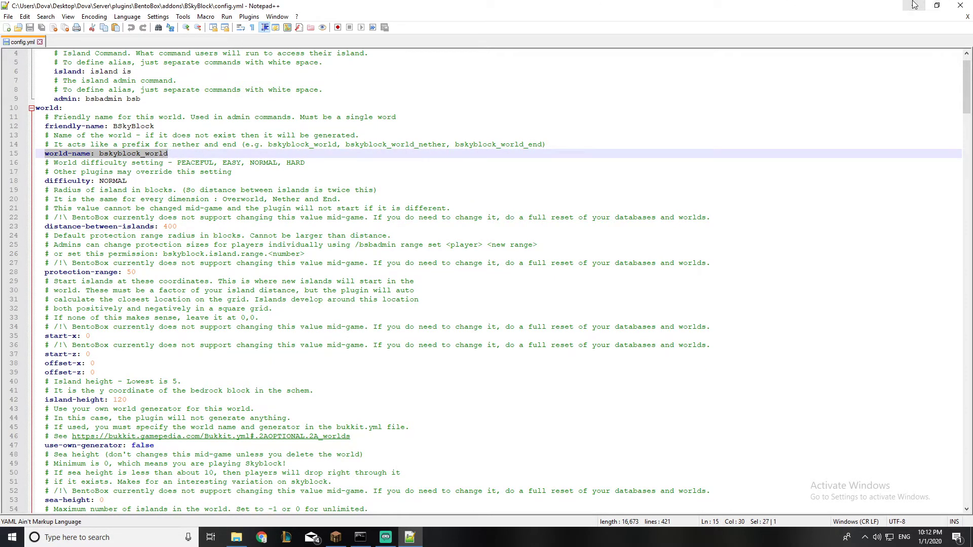
{"action": "left_click", "coordinate": [915, 5]}
- Go up through addons and BentoBox to the Server folder and select bskyblock_world
{"action": "key", "text": "alt+Up"}
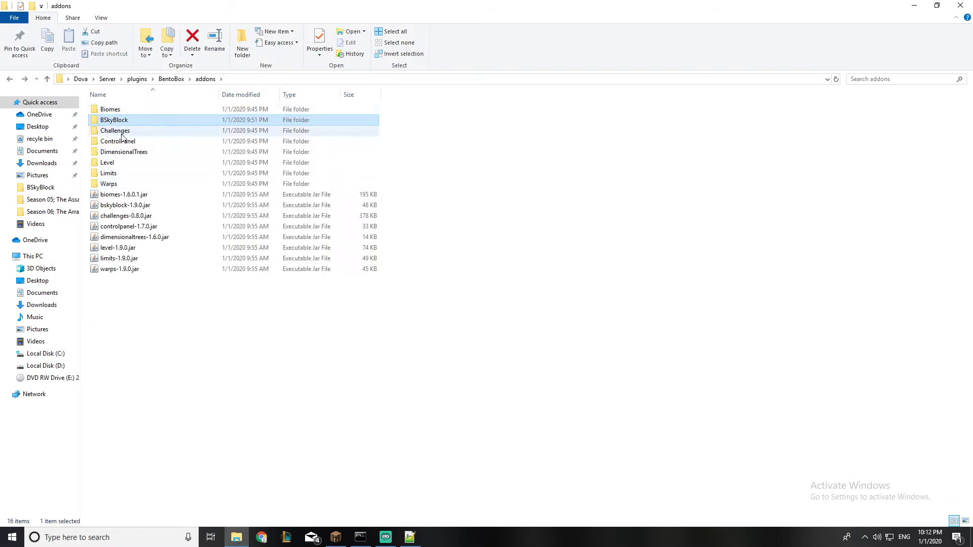
{"action": "key", "text": "alt+Up"}
{"action": "left_click", "coordinate": [108, 79]}
{"action": "left_click", "coordinate": [116, 110]}
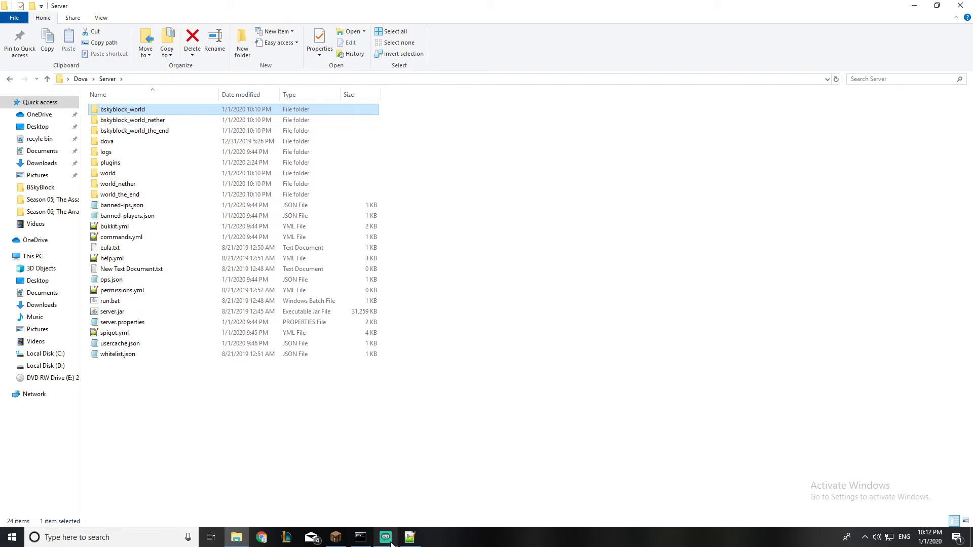
- Return to config.yml in Notepad++ and select the world-name value bskyblock_world
{"action": "left_click", "coordinate": [410, 537]}
{"action": "left_click", "coordinate": [150, 162]}
{"action": "left_click_drag", "start_coordinate": [178, 152], "coordinate": [100, 153]}
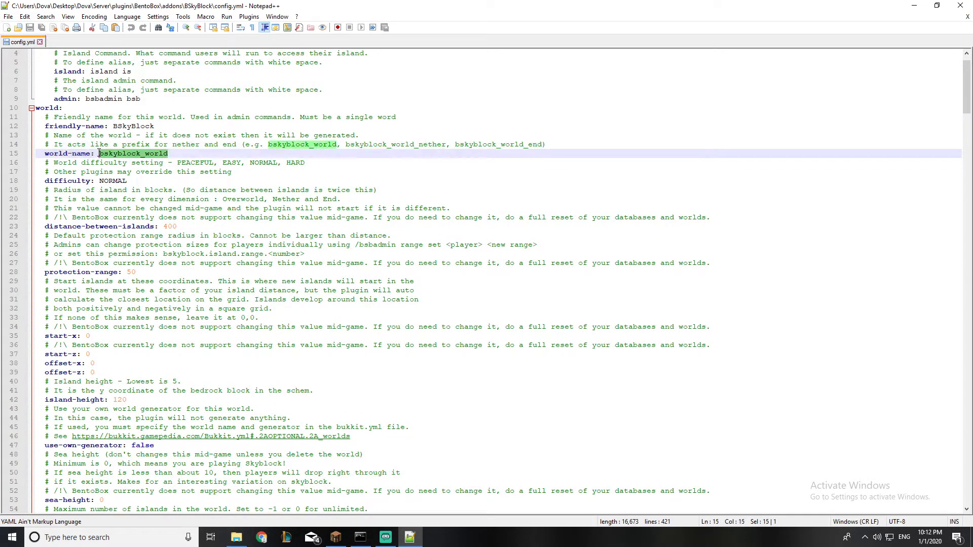
{"action": "left_click", "coordinate": [115, 182]}
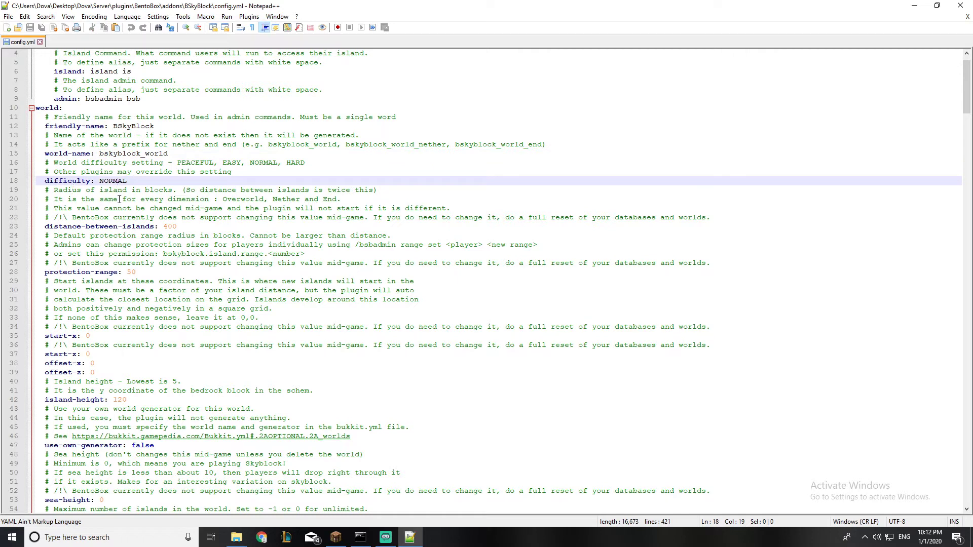
{"action": "scroll", "coordinate": [118, 188], "scroll_direction": "down", "scroll_amount": 2}
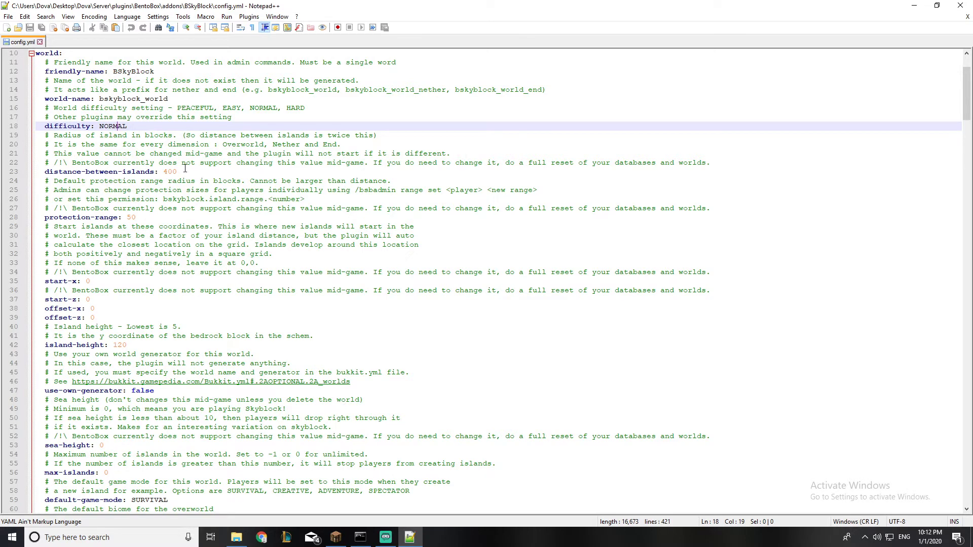
{"action": "left_click", "coordinate": [176, 172]}
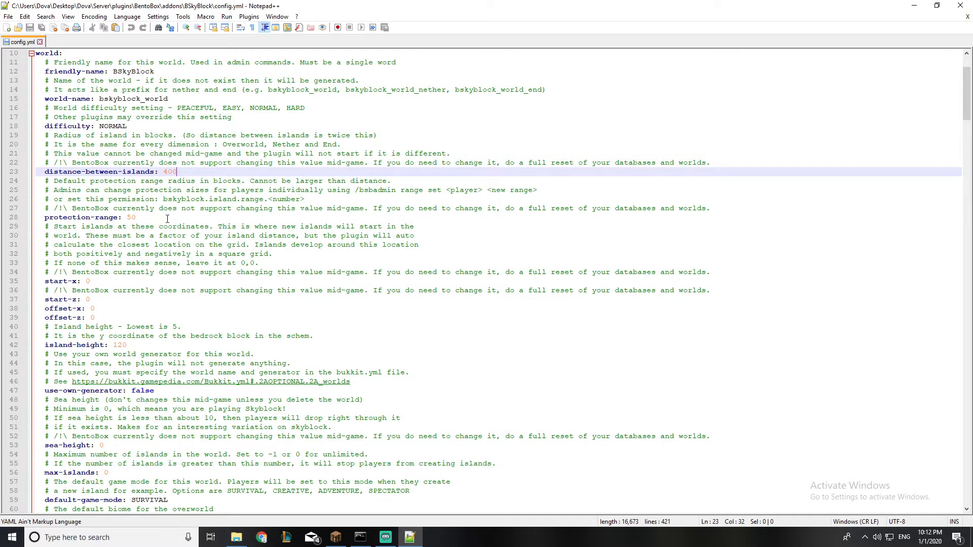
{"action": "scroll", "coordinate": [167, 218], "scroll_direction": "down", "scroll_amount": 2}
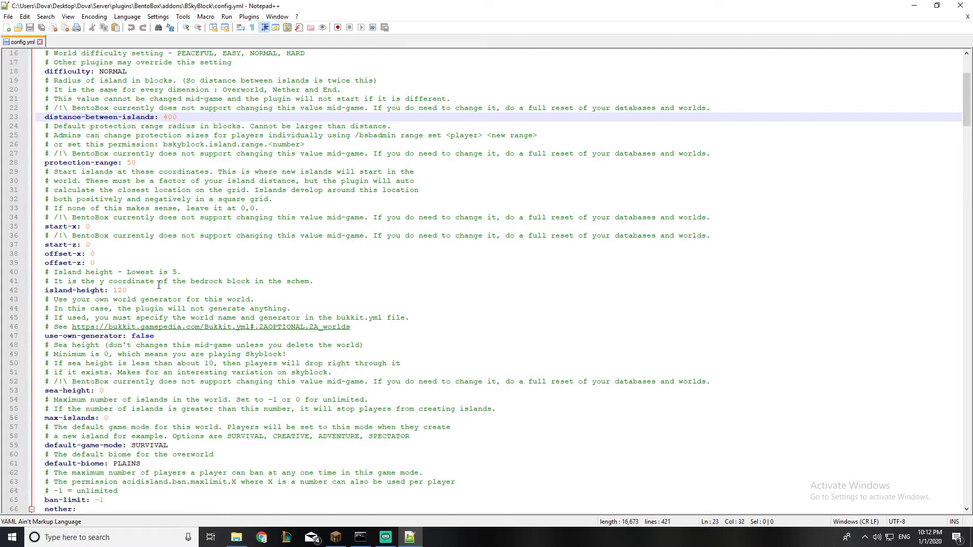
{"action": "left_click", "coordinate": [16, 289]}
{"action": "left_click", "coordinate": [74, 290]}
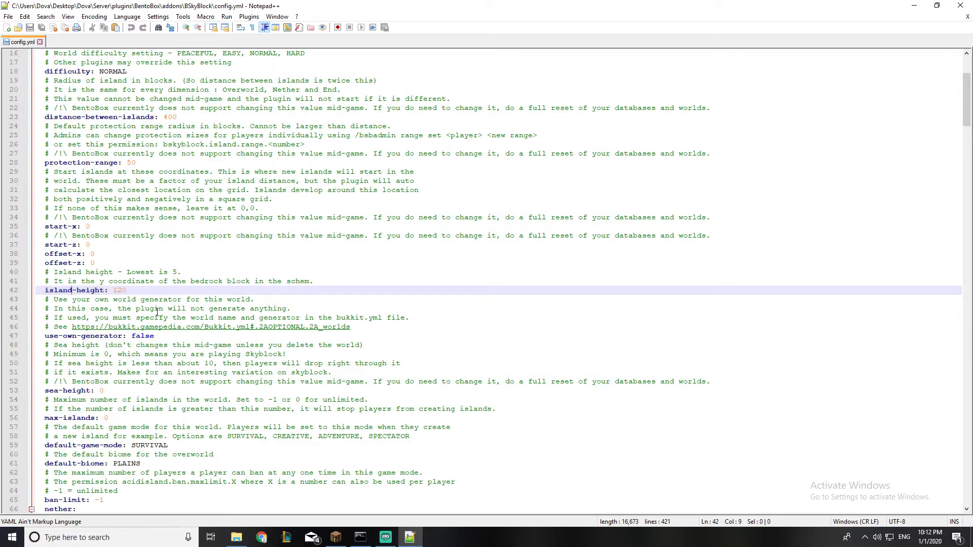
{"action": "scroll", "coordinate": [118, 240], "scroll_direction": "down", "scroll_amount": 2}
{"action": "left_click", "coordinate": [130, 235]}
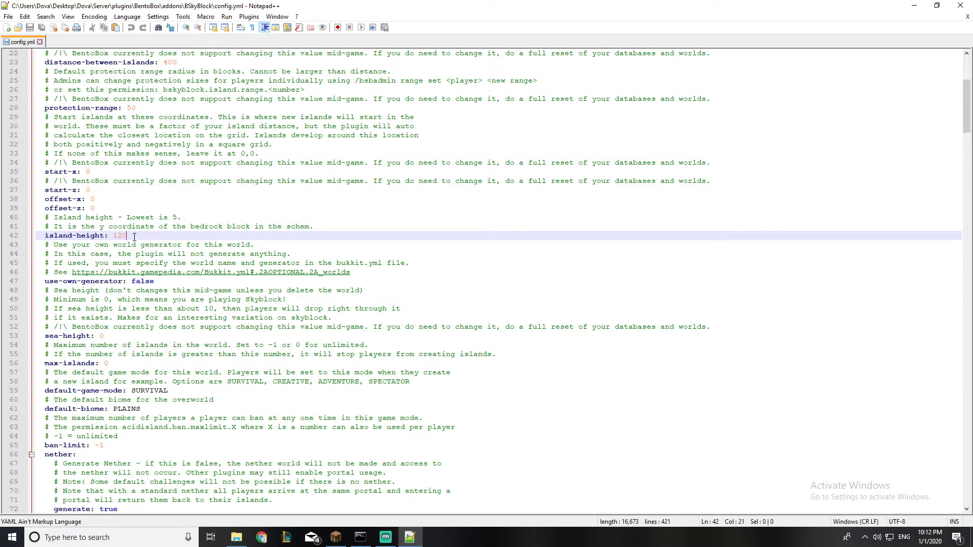
{"action": "scroll", "coordinate": [134, 237], "scroll_direction": "down", "scroll_amount": 2}
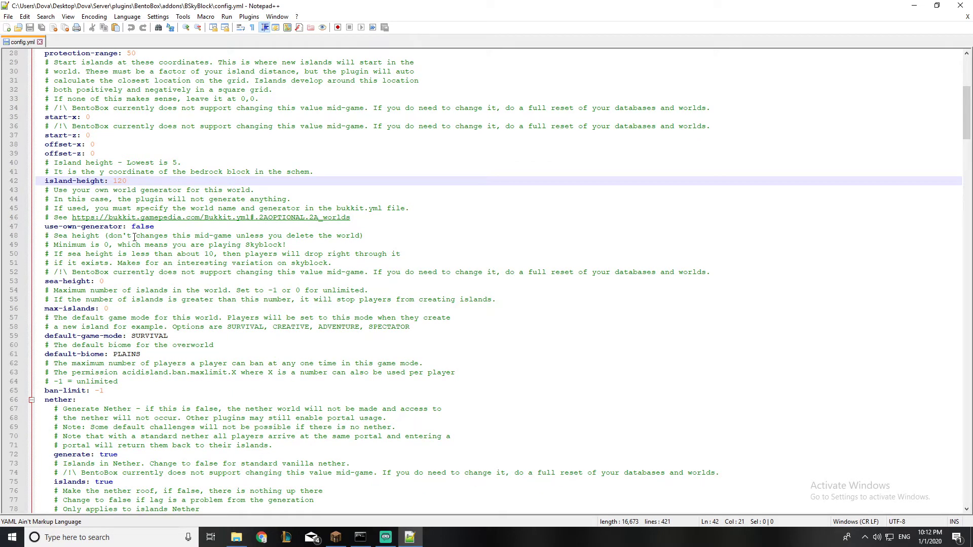
{"action": "scroll", "coordinate": [104, 286], "scroll_direction": "down", "scroll_amount": 1}
- Try -1 and then 0 as the max-islands value
{"action": "left_click", "coordinate": [112, 281]}
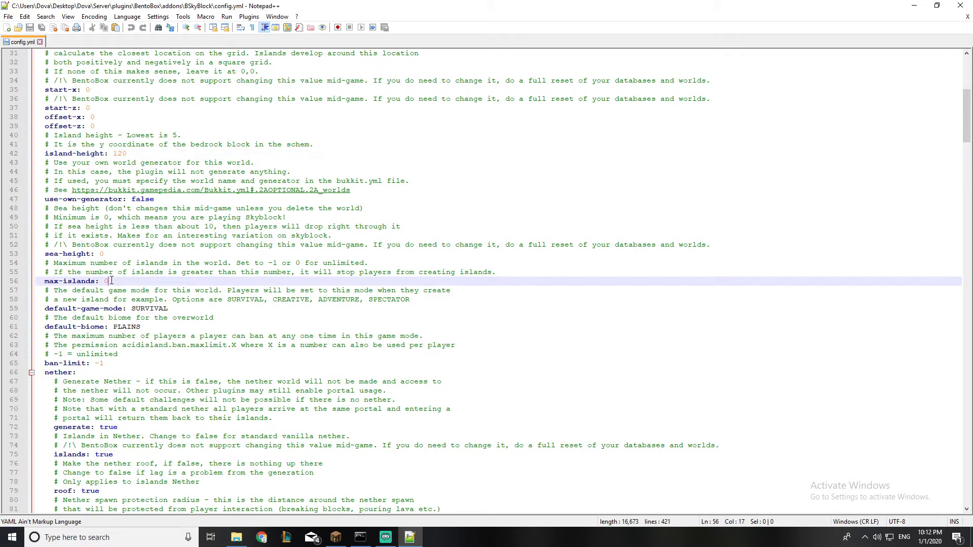
{"action": "key", "text": "BackSpace"}
{"action": "type", "text": "-1"}
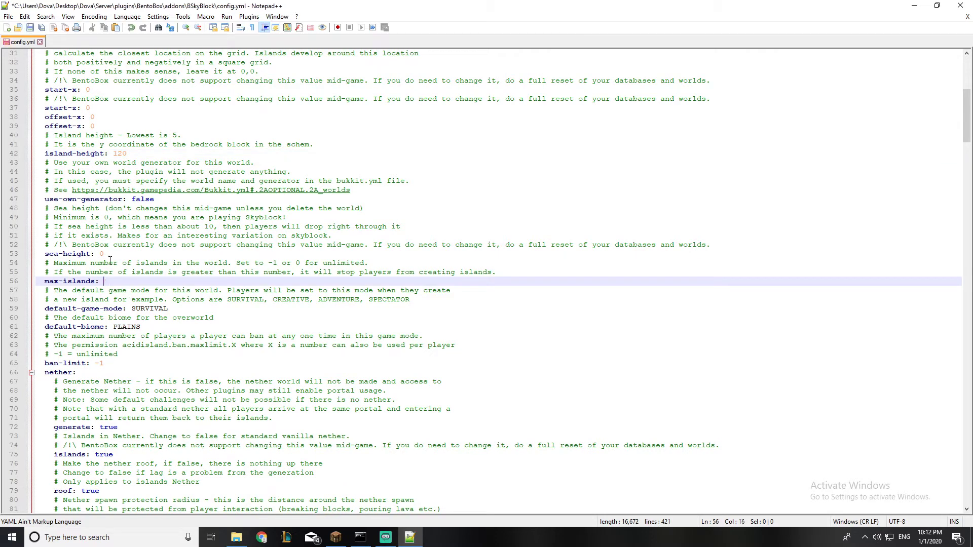
{"action": "key", "text": "BackSpace"}
{"action": "key", "text": "BackSpace"}
{"action": "type", "text": "0"}
- Set max-islands to 3, then check the default game mode SURVIVAL line
{"action": "double_click", "coordinate": [153, 308]}
{"action": "left_click", "coordinate": [106, 281]}
{"action": "key", "text": "BackSpace"}
{"action": "type", "text": "3"}
{"action": "left_click", "coordinate": [104, 309]}
{"action": "double_click", "coordinate": [103, 309]}
{"action": "key", "text": "Right"}
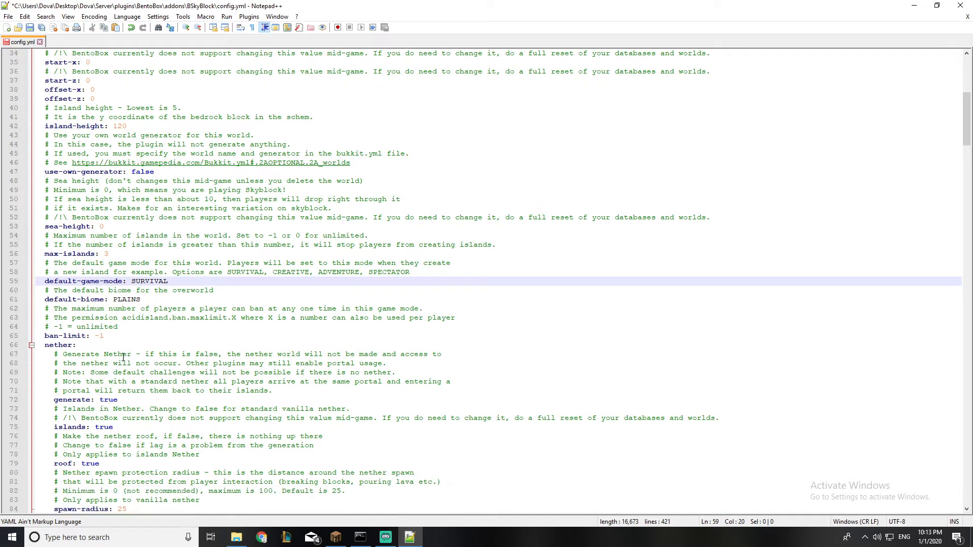
{"action": "scroll", "coordinate": [99, 314], "scroll_direction": "down", "scroll_amount": 3}
{"action": "left_click_drag", "start_coordinate": [45, 245], "coordinate": [118, 245]}
{"action": "left_click", "coordinate": [124, 246]}
{"action": "left_click", "coordinate": [160, 242]}
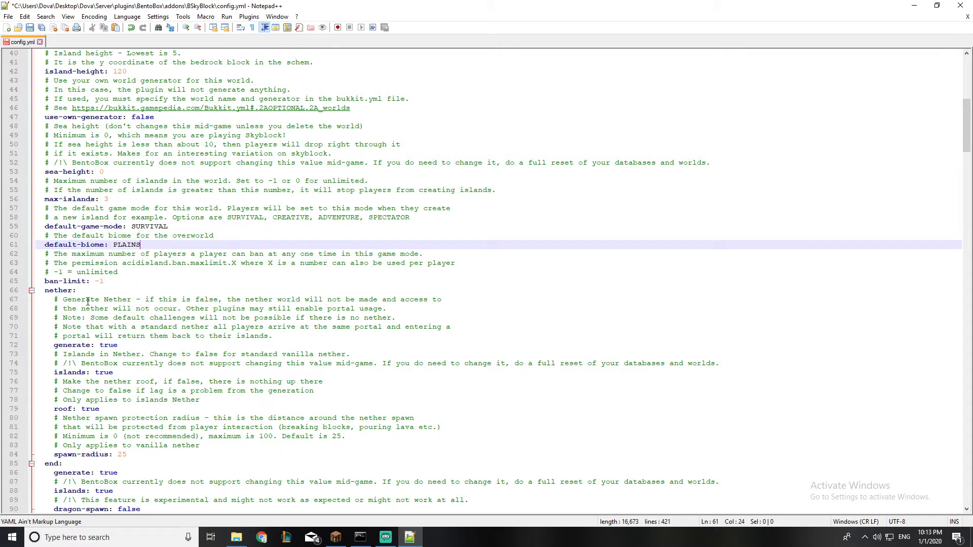
{"action": "left_click", "coordinate": [51, 282]}
{"action": "key", "text": "End"}
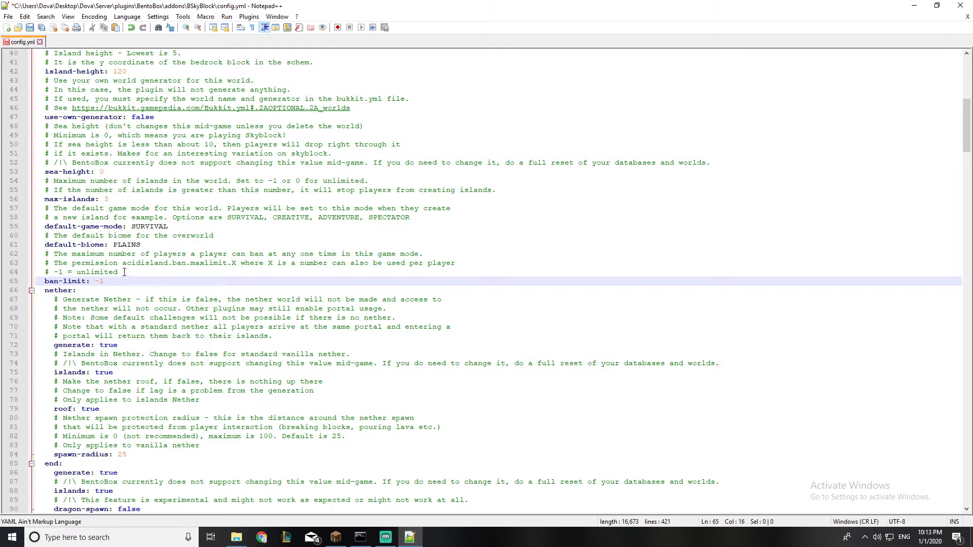
{"action": "left_click_drag", "start_coordinate": [107, 281], "coordinate": [95, 281]}
{"action": "left_click", "coordinate": [109, 281]}
{"action": "key", "text": "BackSpace"}
{"action": "key", "text": "BackSpace"}
{"action": "type", "text": "5"}
{"action": "type", "text": "-1"}
{"action": "scroll", "coordinate": [106, 304], "scroll_direction": "down", "scroll_amount": 2}
{"action": "left_click", "coordinate": [58, 236]}
{"action": "scroll", "coordinate": [75, 170], "scroll_direction": "down", "scroll_amount": 4}
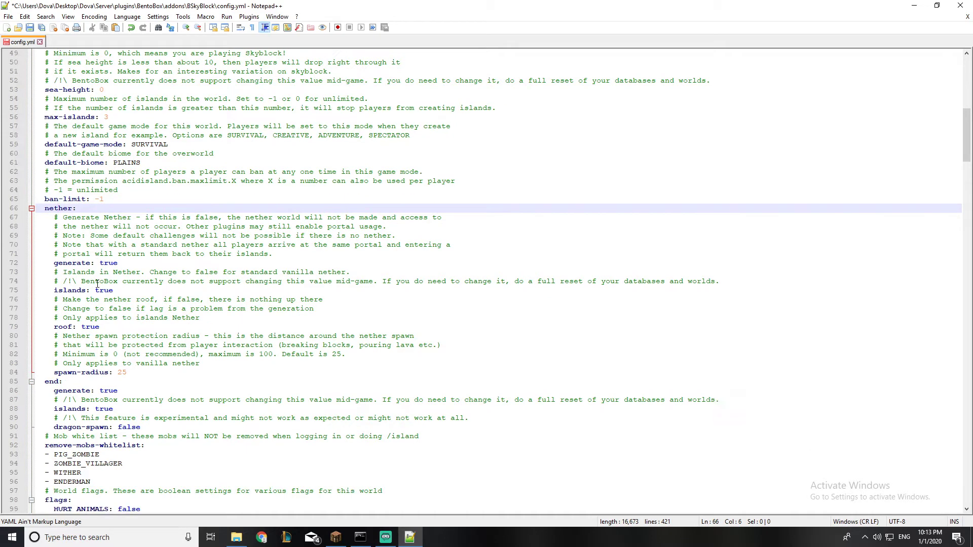
{"action": "left_click", "coordinate": [75, 180]}
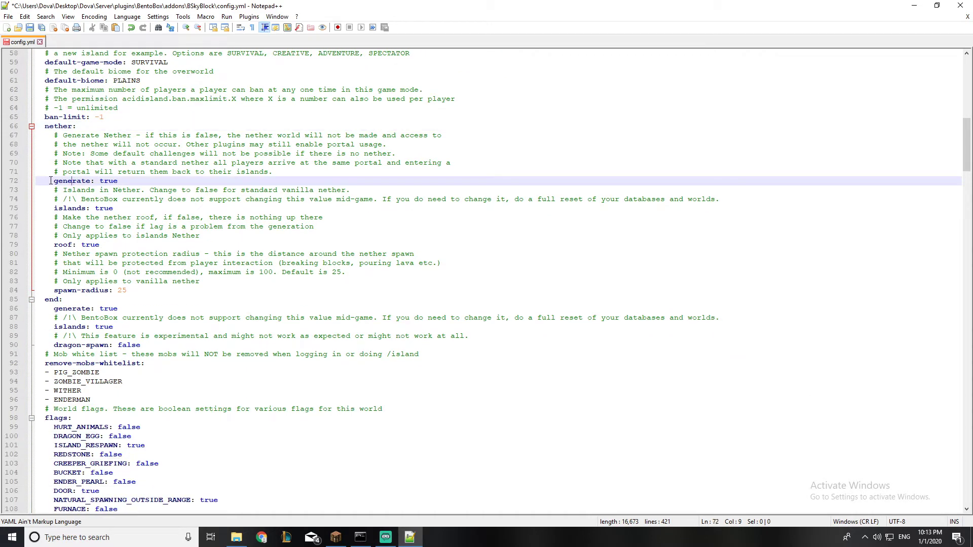
{"action": "double_click", "coordinate": [110, 180]}
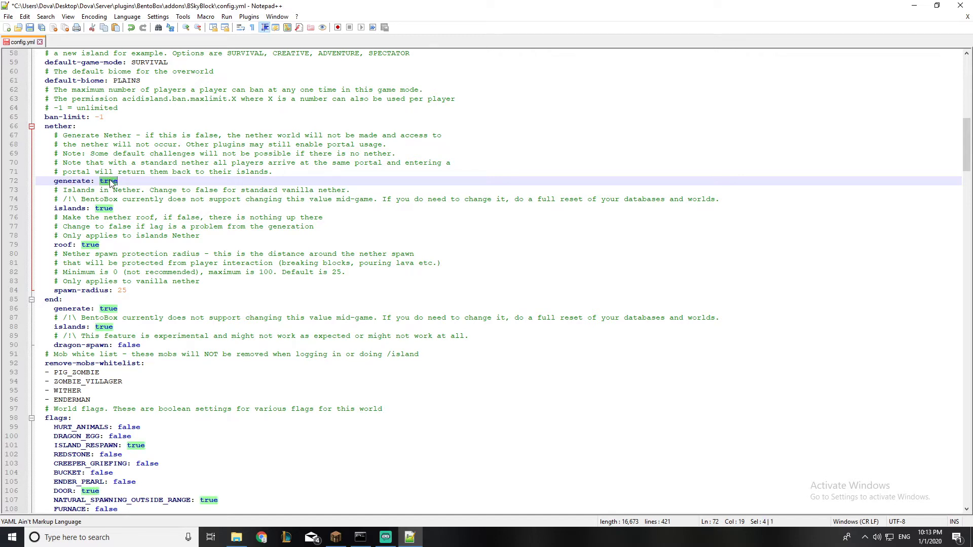
{"action": "type", "text": "false"}
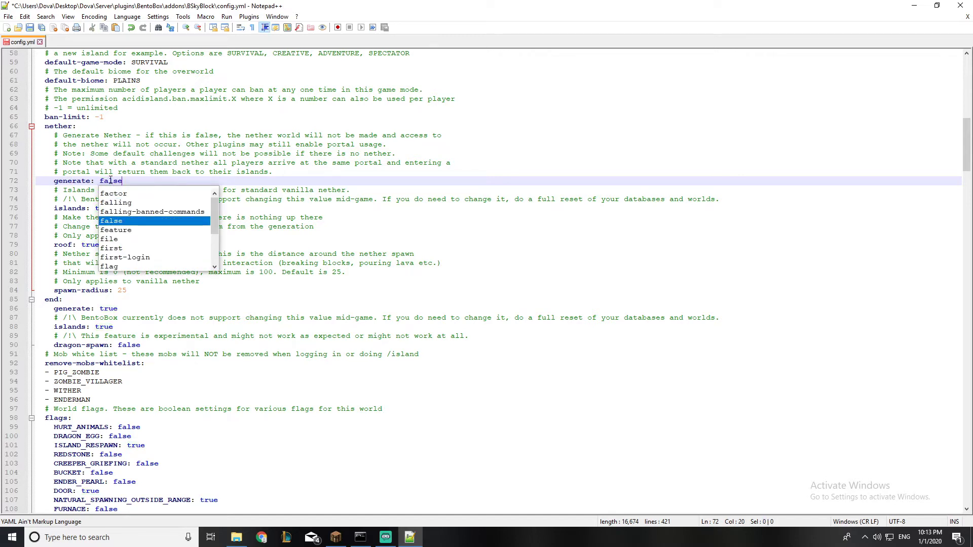
{"action": "key", "text": "BackSpace"}
{"action": "key", "text": "BackSpace"}
{"action": "key", "text": "BackSpace"}
{"action": "key", "text": "BackSpace"}
{"action": "key", "text": "BackSpace"}
{"action": "type", "text": "true"}
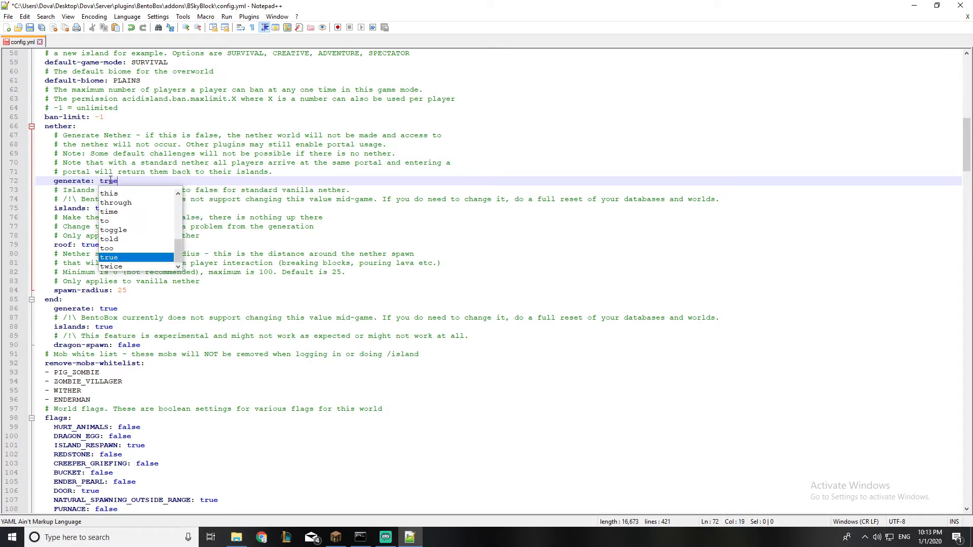
{"action": "key", "text": "Escape"}
{"action": "key", "text": "Down"}
{"action": "key", "text": "Down"}
{"action": "key", "text": "Down"}
{"action": "key", "text": "Down"}
{"action": "key", "text": "Down"}
{"action": "key", "text": "Down"}
{"action": "key", "text": "Down"}
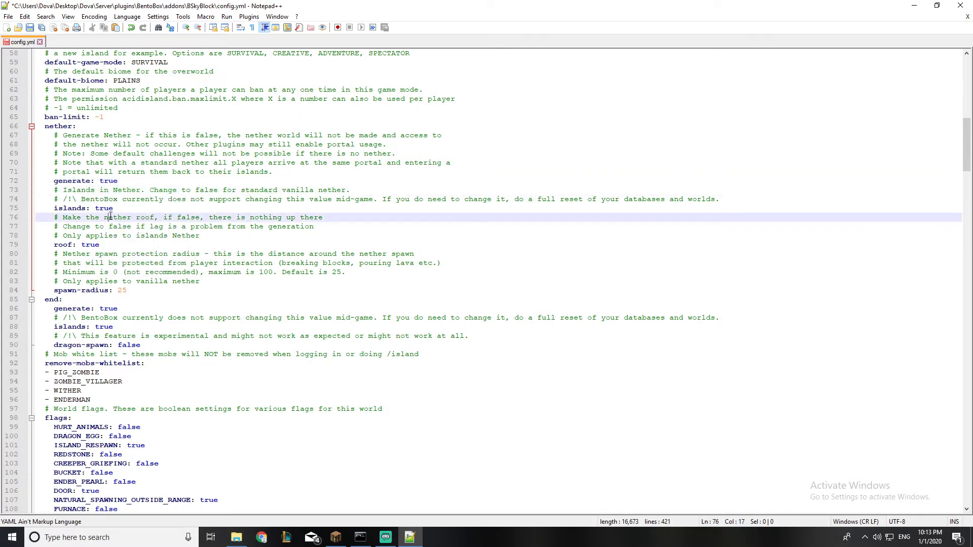
{"action": "left_click", "coordinate": [104, 208]}
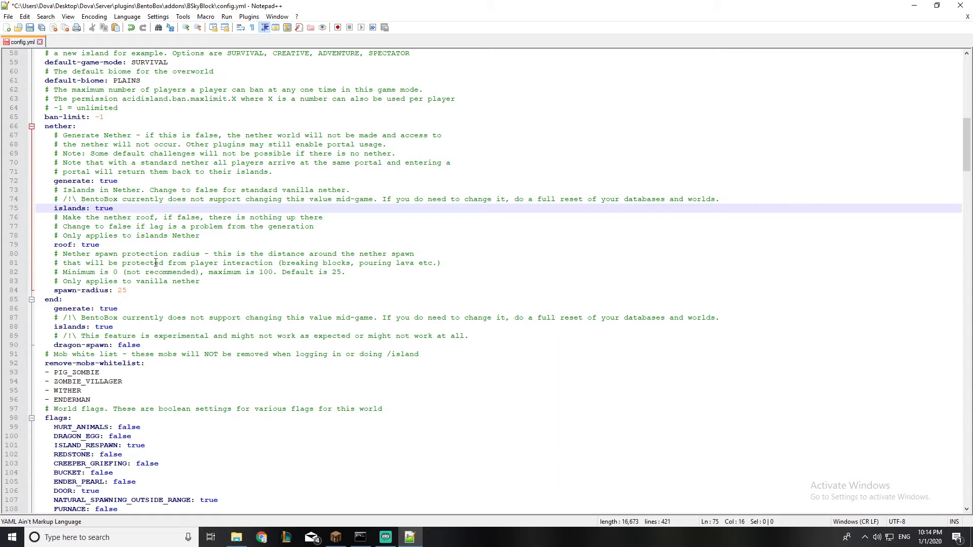
{"action": "scroll", "coordinate": [140, 252], "scroll_direction": "down", "scroll_amount": 1}
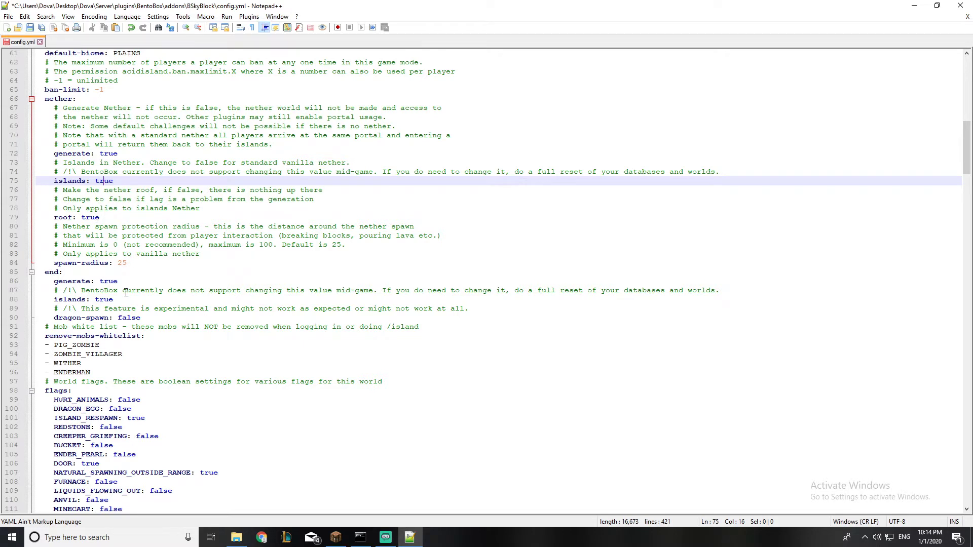
{"action": "scroll", "coordinate": [126, 293], "scroll_direction": "down", "scroll_amount": 2}
{"action": "double_click", "coordinate": [109, 227]}
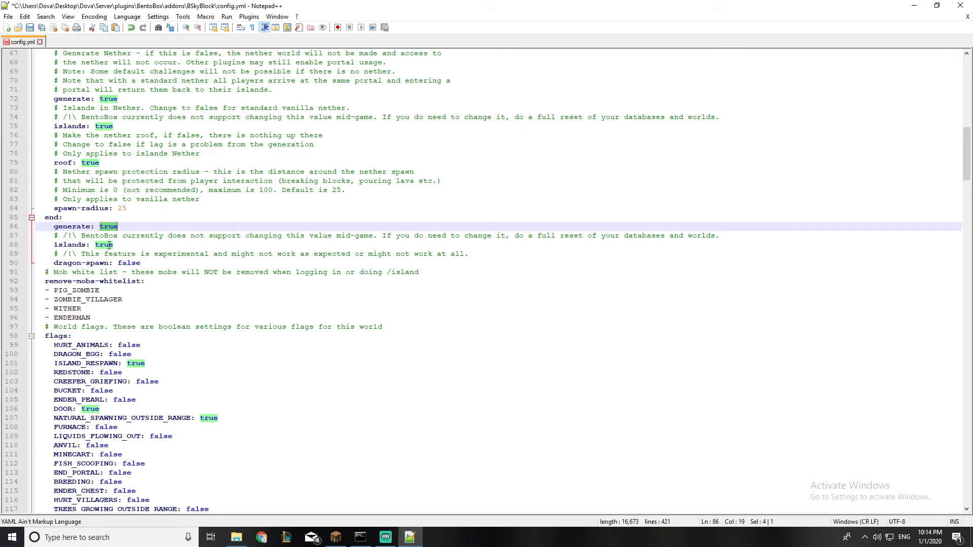
{"action": "double_click", "coordinate": [109, 245]}
{"action": "scroll", "coordinate": [130, 248], "scroll_direction": "down", "scroll_amount": 1}
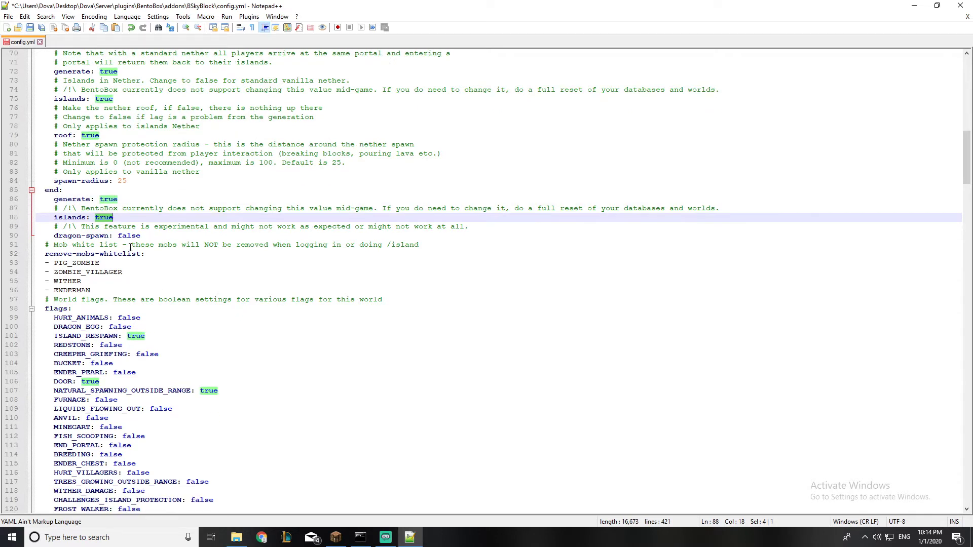
{"action": "double_click", "coordinate": [131, 236]}
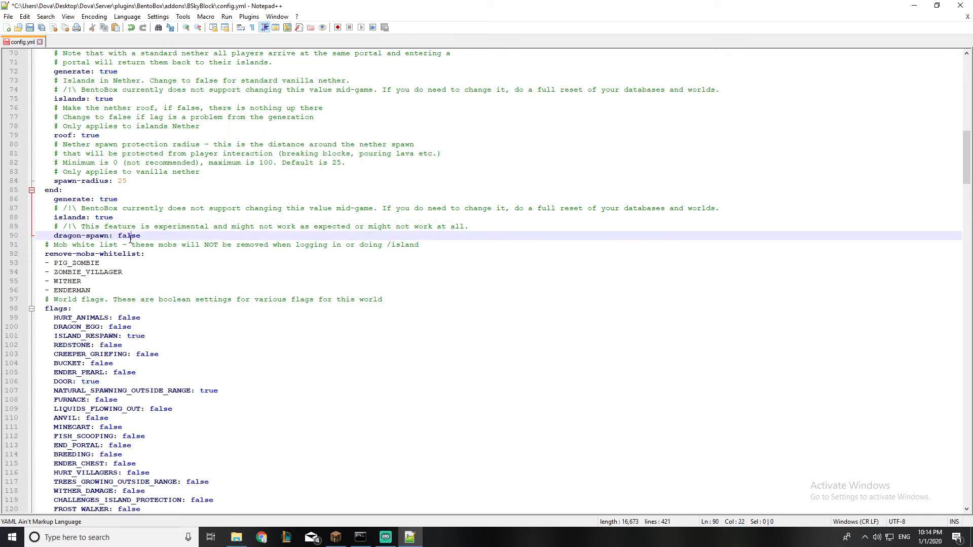
{"action": "left_click", "coordinate": [214, 245]}
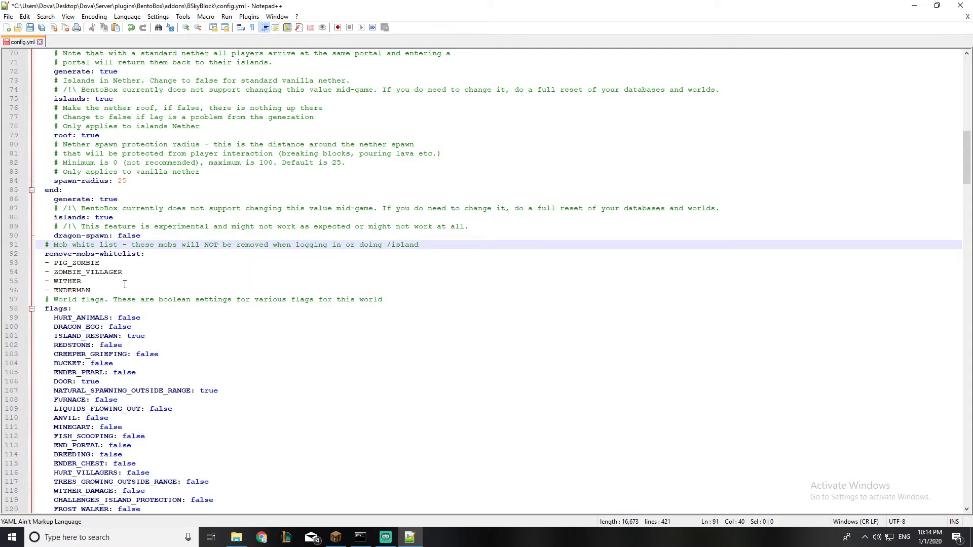
{"action": "left_click", "coordinate": [103, 264]}
{"action": "left_click", "coordinate": [116, 272]}
{"action": "left_click", "coordinate": [115, 281]}
{"action": "left_click", "coordinate": [115, 290]}
{"action": "scroll", "coordinate": [93, 175], "scroll_direction": "up", "scroll_amount": 7}
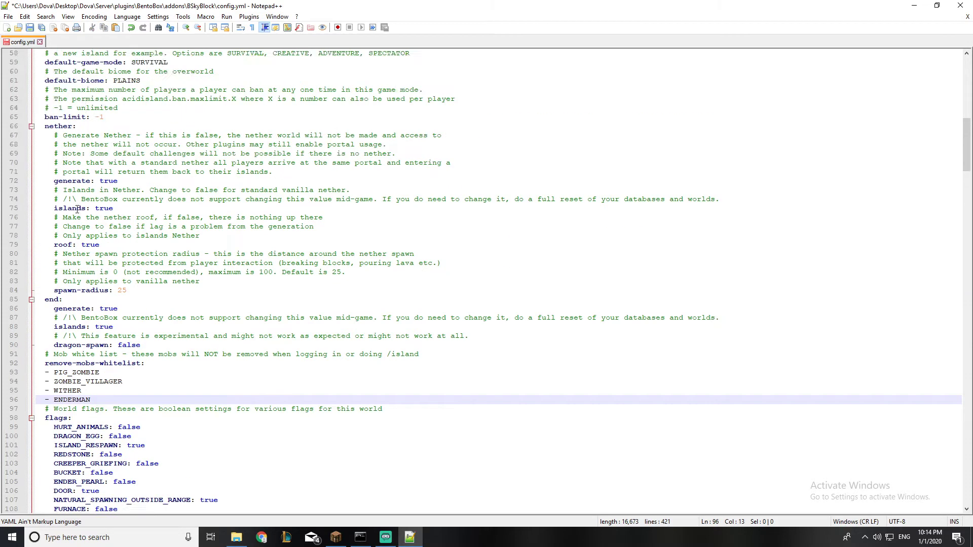
{"action": "left_click", "coordinate": [53, 380]}
{"action": "scroll", "coordinate": [53, 380], "scroll_direction": "down", "scroll_amount": 4}
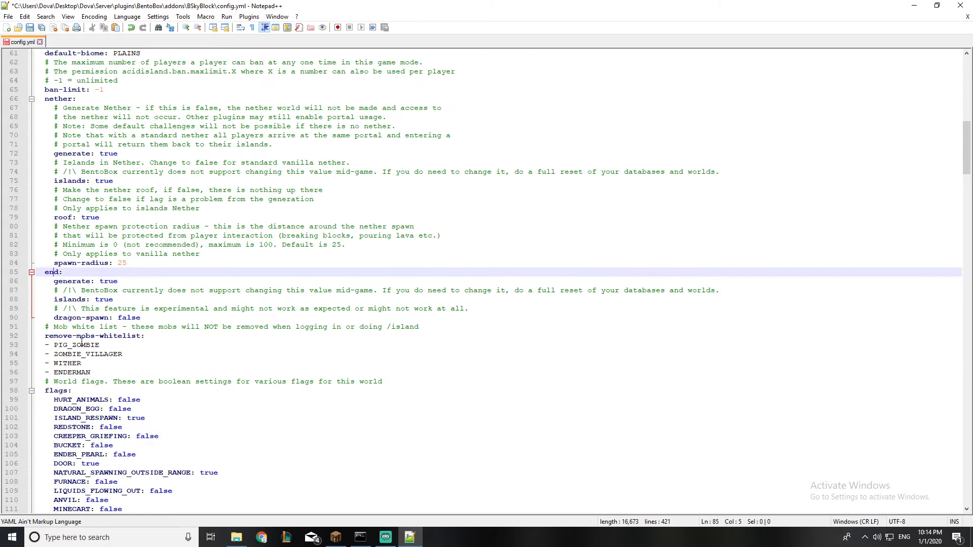
{"action": "left_click", "coordinate": [104, 345]}
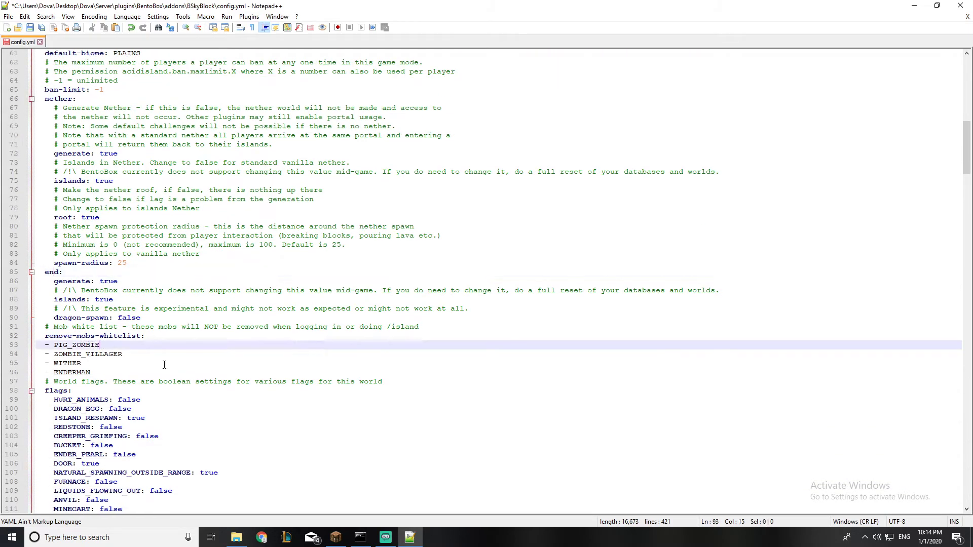
{"action": "left_click", "coordinate": [150, 355]}
{"action": "left_click", "coordinate": [84, 363]}
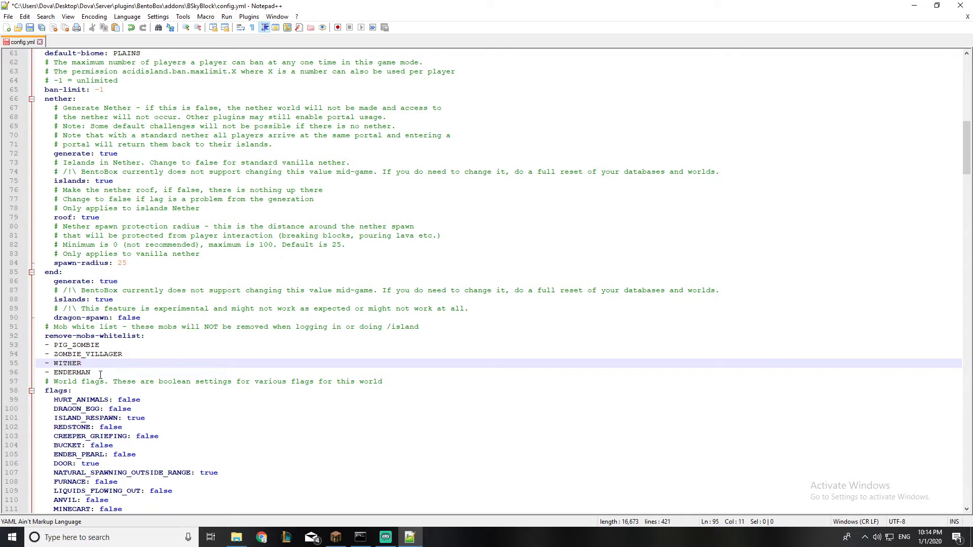
{"action": "left_click", "coordinate": [100, 374]}
{"action": "scroll", "coordinate": [160, 314], "scroll_direction": "down", "scroll_amount": 3}
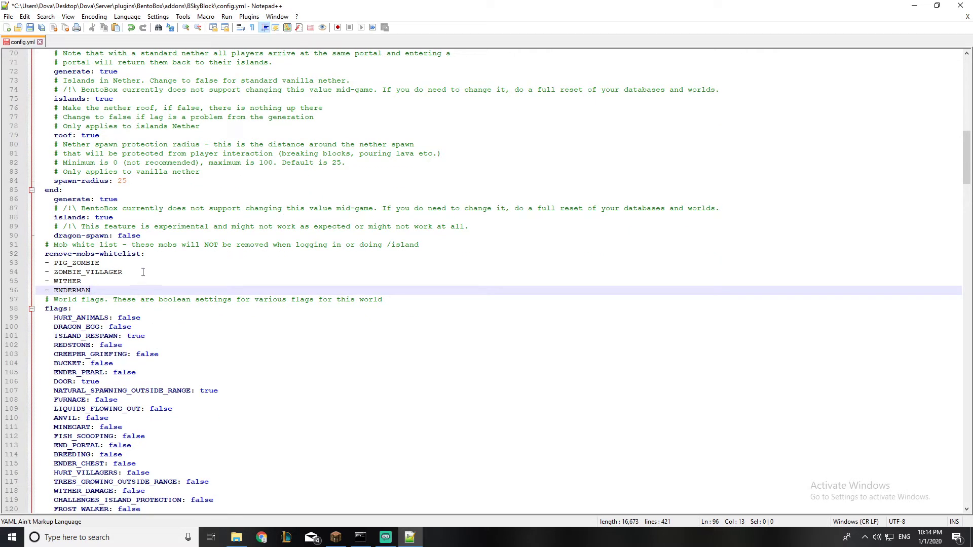
{"action": "scroll", "coordinate": [144, 273], "scroll_direction": "down", "scroll_amount": 3}
{"action": "scroll", "coordinate": [167, 185], "scroll_direction": "down", "scroll_amount": 4}
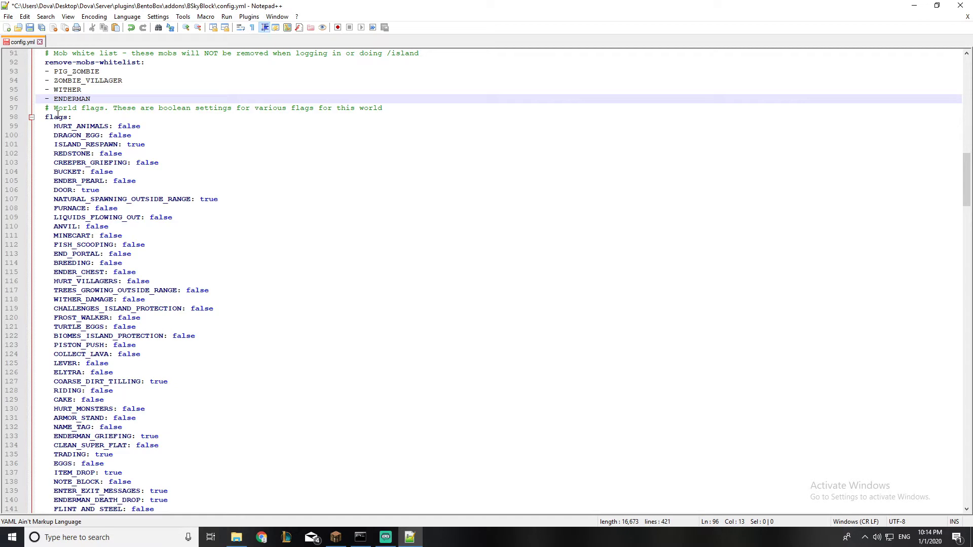
{"action": "scroll", "coordinate": [86, 118], "scroll_direction": "down", "scroll_amount": 1}
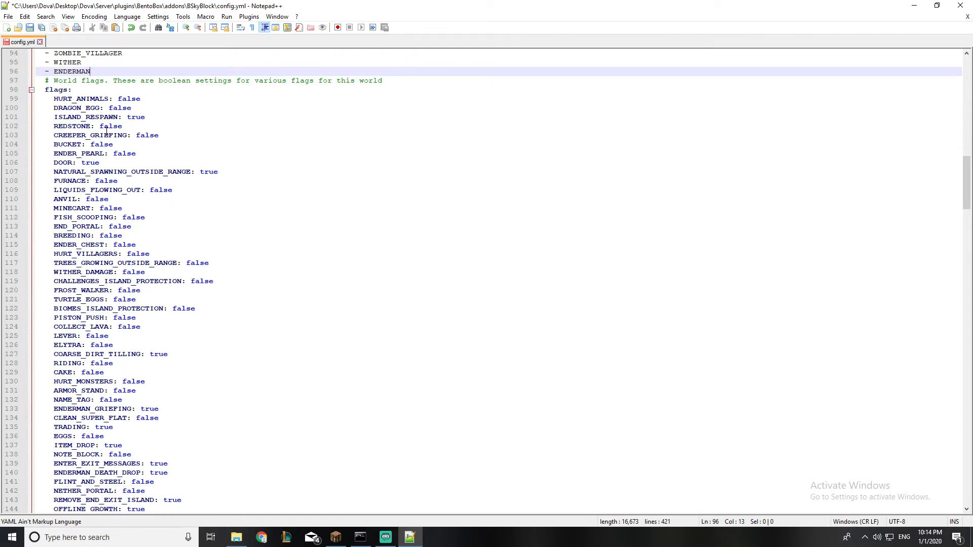
{"action": "scroll", "coordinate": [112, 139], "scroll_direction": "down", "scroll_amount": 8}
{"action": "scroll", "coordinate": [116, 150], "scroll_direction": "down", "scroll_amount": 15}
{"action": "scroll", "coordinate": [116, 326], "scroll_direction": "down", "scroll_amount": 5}
{"action": "left_click_drag", "start_coordinate": [63, 180], "coordinate": [140, 235]}
{"action": "left_click", "coordinate": [98, 181]}
{"action": "left_click", "coordinate": [92, 191]}
{"action": "left_click", "coordinate": [92, 200]}
{"action": "left_click", "coordinate": [103, 208]}
{"action": "left_click", "coordinate": [105, 218]}
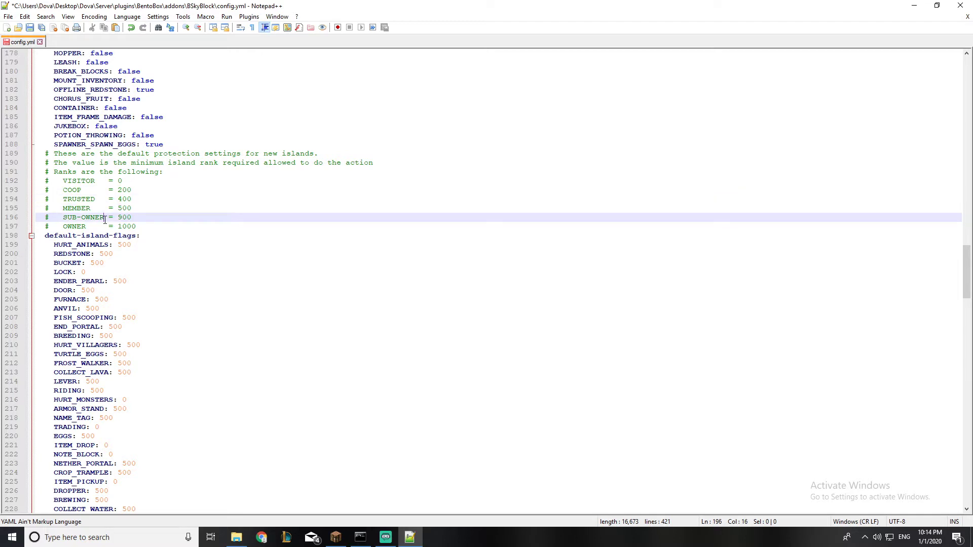
{"action": "left_click", "coordinate": [96, 227]}
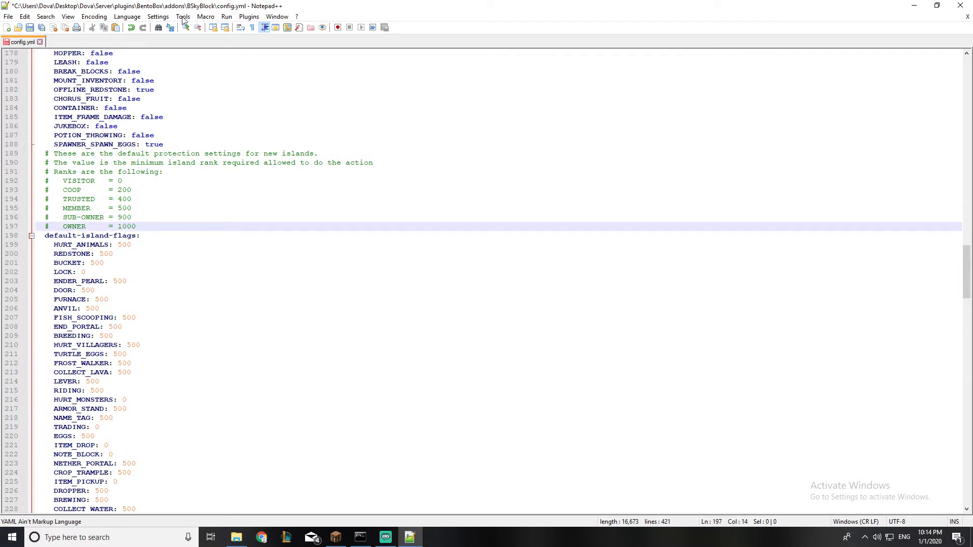
{"action": "scroll", "coordinate": [126, 247], "scroll_direction": "down", "scroll_amount": 14}
{"action": "left_click_drag", "start_coordinate": [152, 336], "coordinate": [164, 381]}
{"action": "left_click", "coordinate": [163, 381]}
{"action": "scroll", "coordinate": [163, 381], "scroll_direction": "down", "scroll_amount": 2}
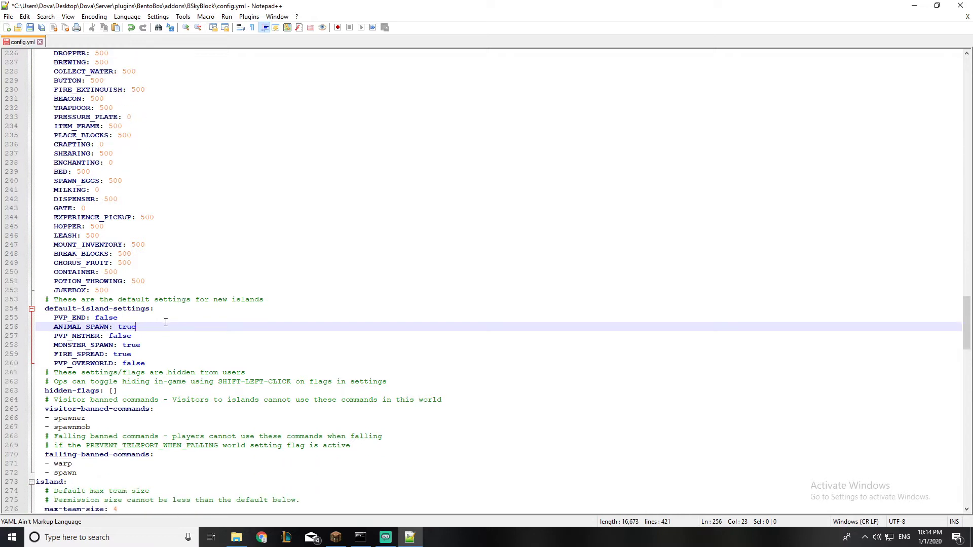
{"action": "scroll", "coordinate": [160, 324], "scroll_direction": "down", "scroll_amount": 3}
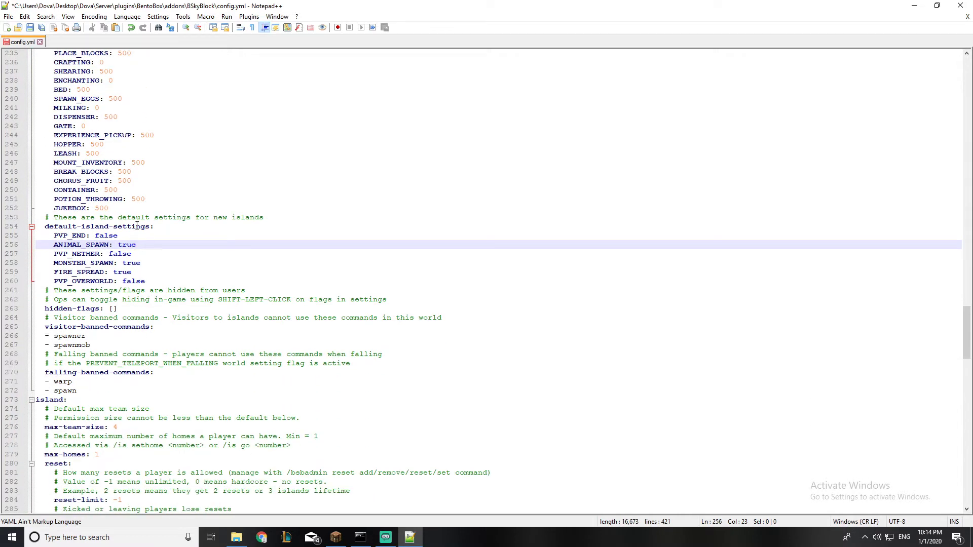
{"action": "scroll", "coordinate": [127, 218], "scroll_direction": "down", "scroll_amount": 2}
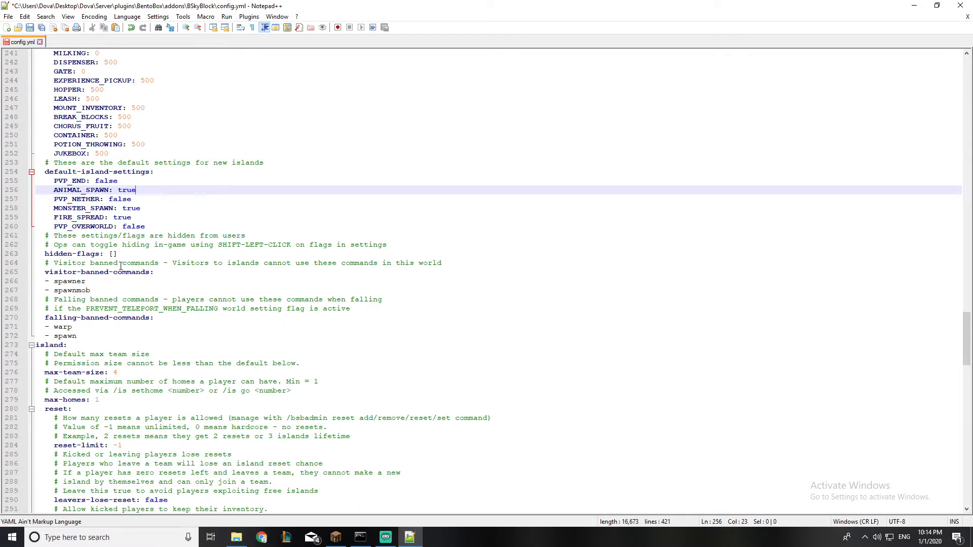
{"action": "scroll", "coordinate": [114, 282], "scroll_direction": "down", "scroll_amount": 1}
{"action": "left_click_drag", "start_coordinate": [46, 246], "coordinate": [151, 246]}
{"action": "left_click", "coordinate": [127, 255]}
{"action": "left_click", "coordinate": [125, 267]}
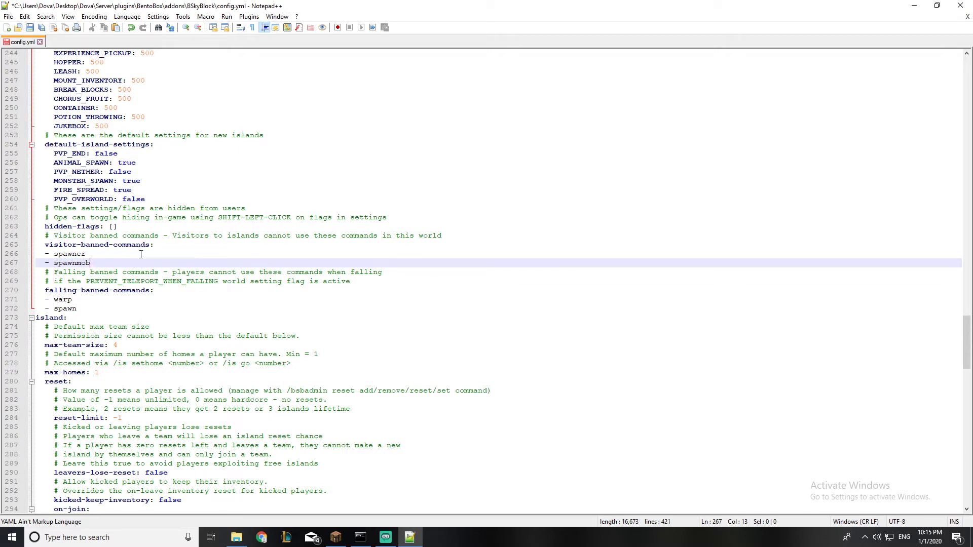
{"action": "left_click", "coordinate": [138, 256]}
{"action": "left_click", "coordinate": [113, 264]}
{"action": "double_click", "coordinate": [77, 254]}
{"action": "double_click", "coordinate": [78, 261]}
{"action": "left_click", "coordinate": [98, 300]}
{"action": "scroll", "coordinate": [96, 298], "scroll_direction": "down", "scroll_amount": 4}
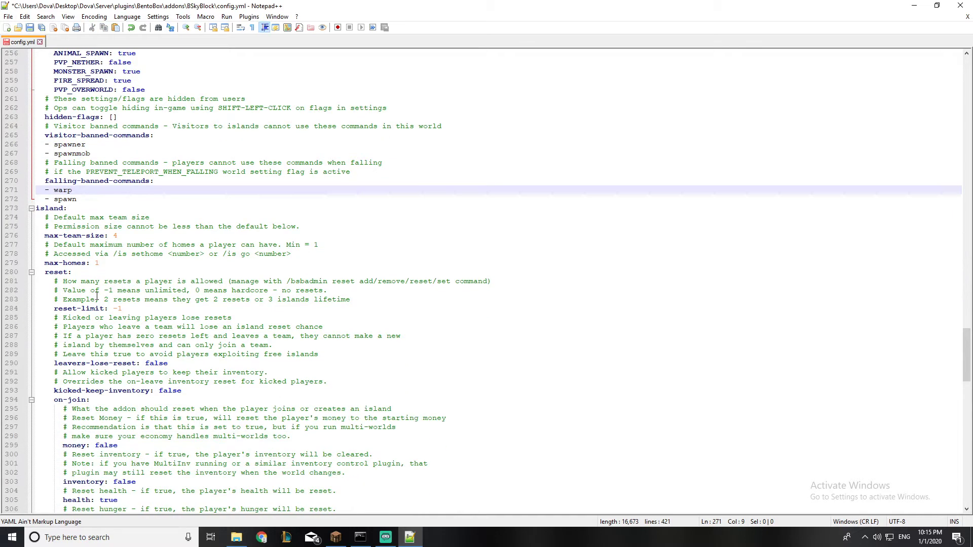
{"action": "scroll", "coordinate": [98, 252], "scroll_direction": "down", "scroll_amount": 2}
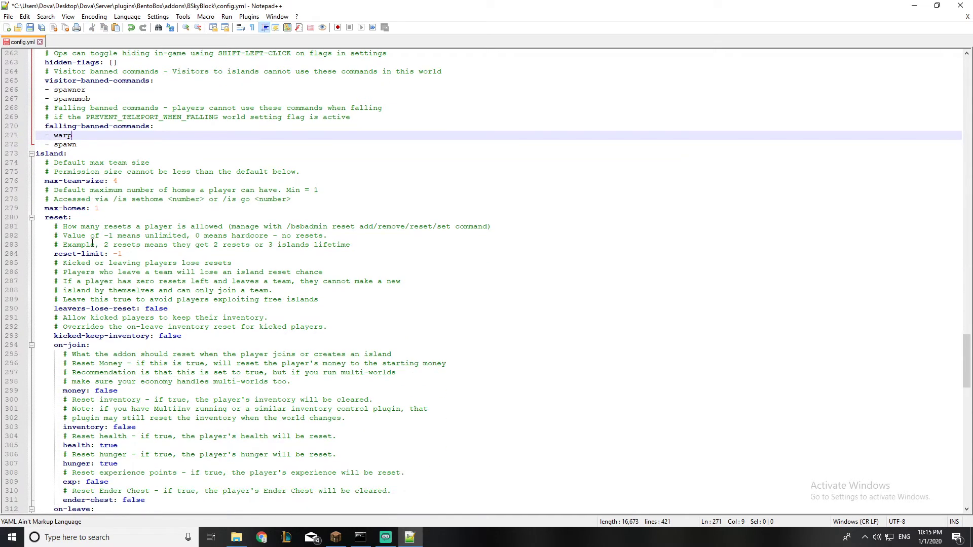
- Keep max-team-size at 4 after briefly trying 5
{"action": "left_click", "coordinate": [118, 181]}
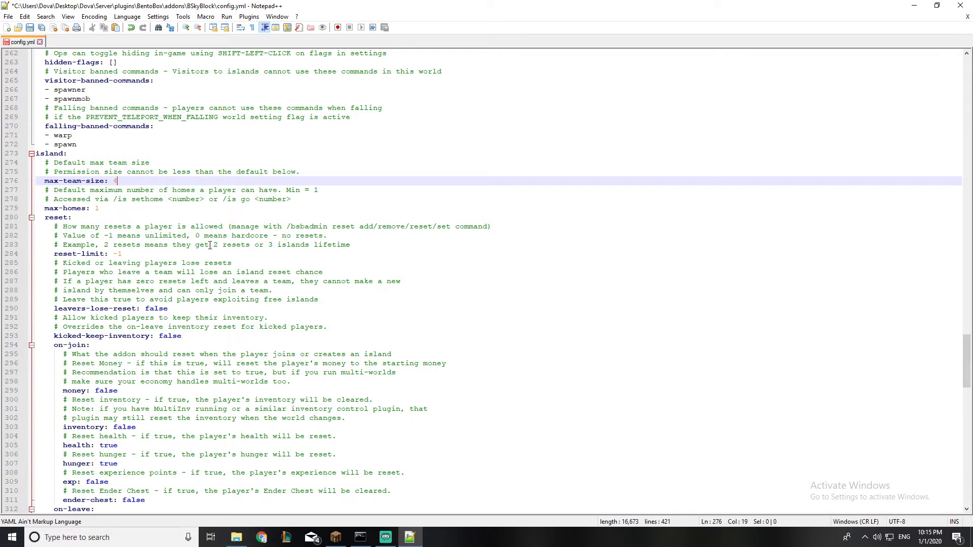
{"action": "key", "text": "BackSpace"}
{"action": "type", "text": "5"}
{"action": "key", "text": "BackSpace"}
{"action": "type", "text": "4"}
- Change reset-limit from -1 to 4 in the reset section
{"action": "left_click", "coordinate": [121, 211]}
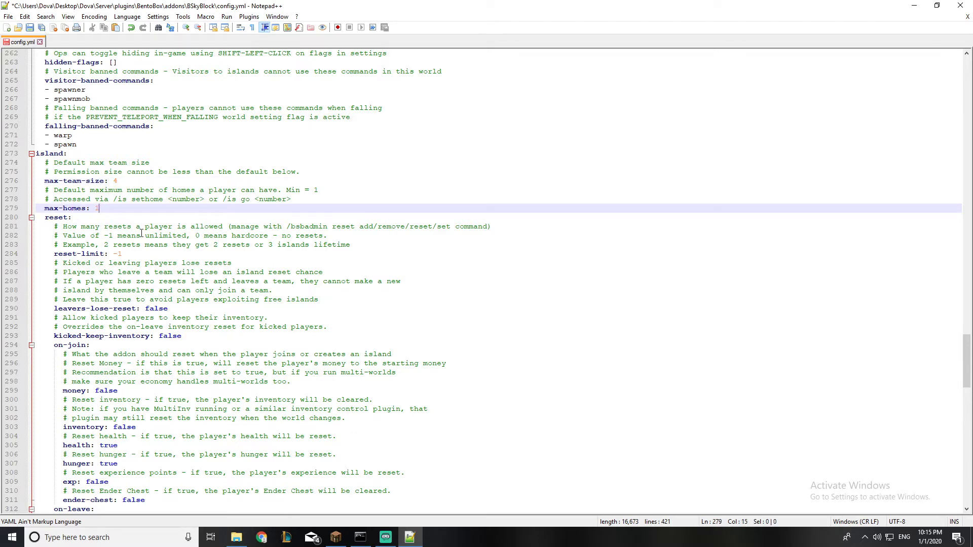
{"action": "scroll", "coordinate": [196, 229], "scroll_direction": "down", "scroll_amount": 4}
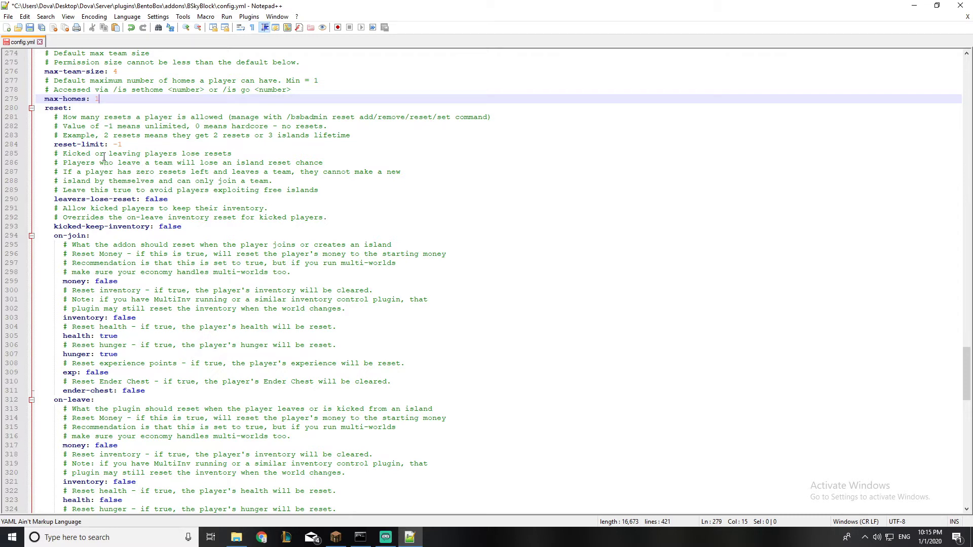
{"action": "left_click", "coordinate": [128, 144]}
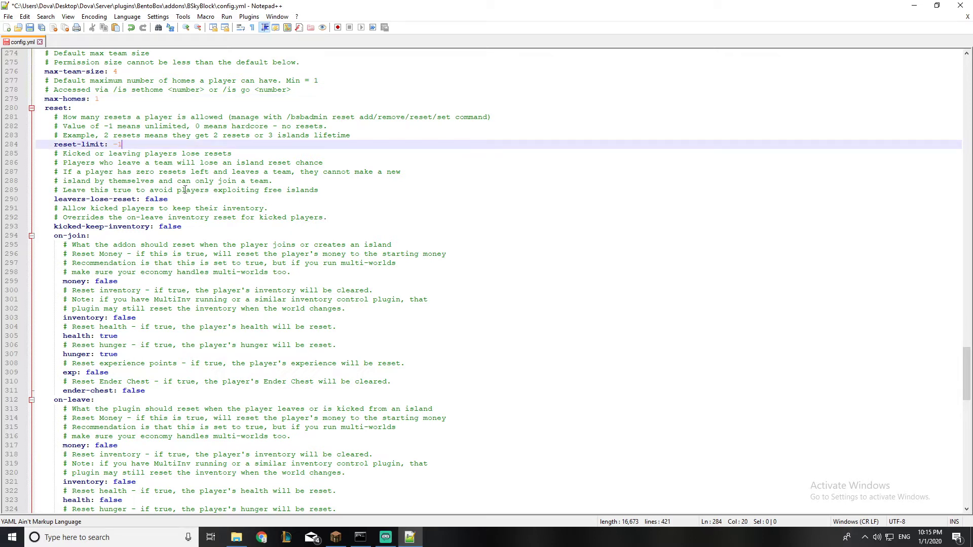
{"action": "key", "text": "BackSpace"}
{"action": "key", "text": "BackSpace"}
{"action": "type", "text": "0"}
{"action": "key", "text": "BackSpace"}
{"action": "type", "text": "-1"}
{"action": "type", "text": "4"}
- Review the zero-resets note and the leavers-lose-reset setting
{"action": "left_click", "coordinate": [173, 173]}
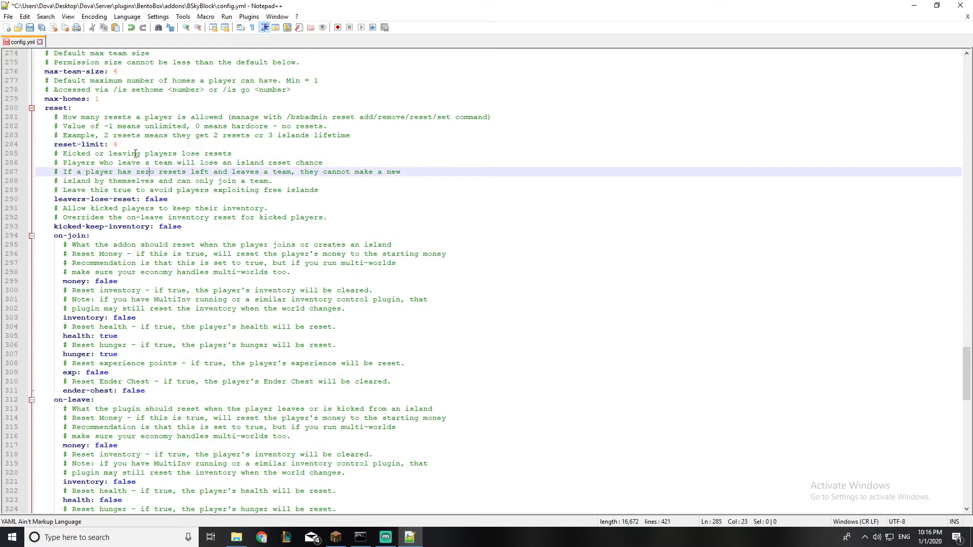
{"action": "scroll", "coordinate": [525, 221], "scroll_direction": "down", "scroll_amount": 1}
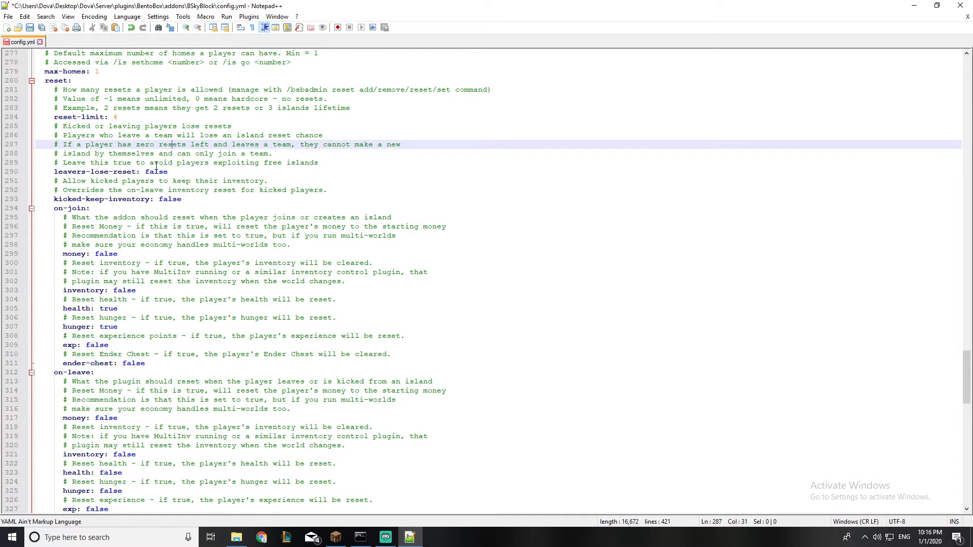
{"action": "triple_click", "coordinate": [61, 174]}
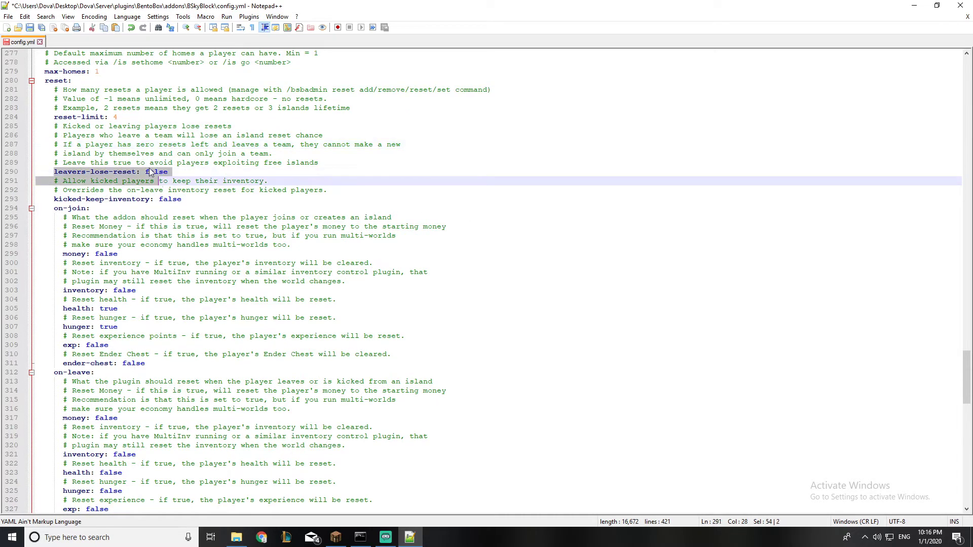
{"action": "left_click", "coordinate": [149, 172]}
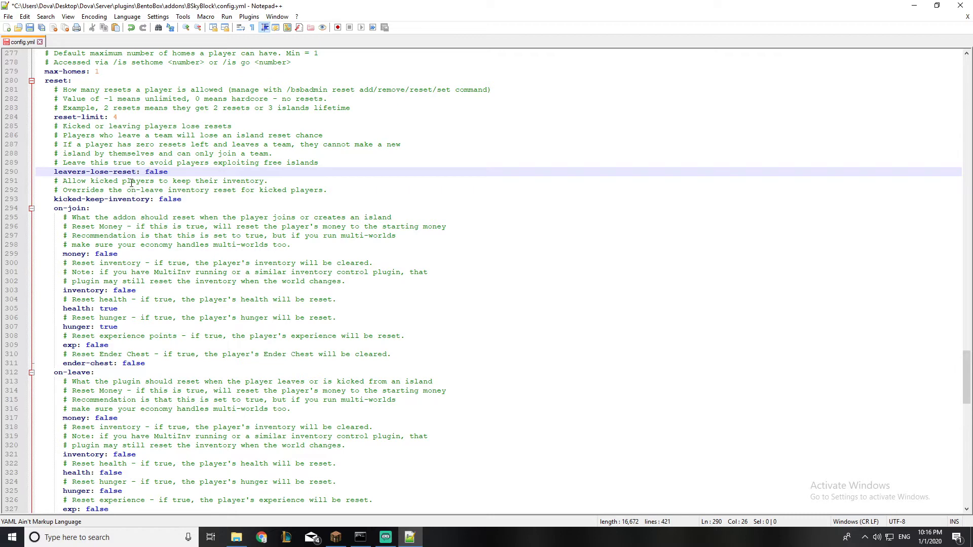
{"action": "scroll", "coordinate": [128, 207], "scroll_direction": "down", "scroll_amount": 2}
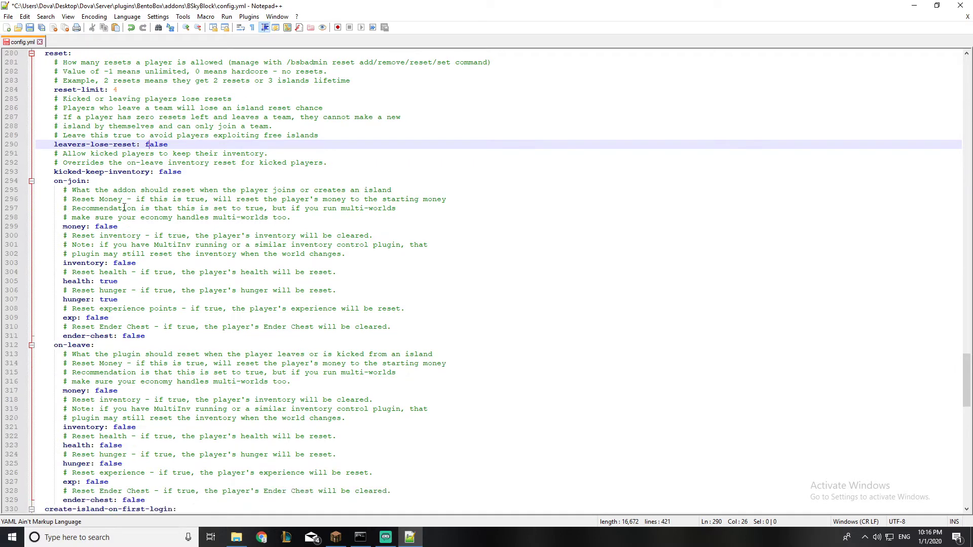
{"action": "scroll", "coordinate": [67, 210], "scroll_direction": "down", "scroll_amount": 2}
{"action": "scroll", "coordinate": [67, 210], "scroll_direction": "up", "scroll_amount": 2}
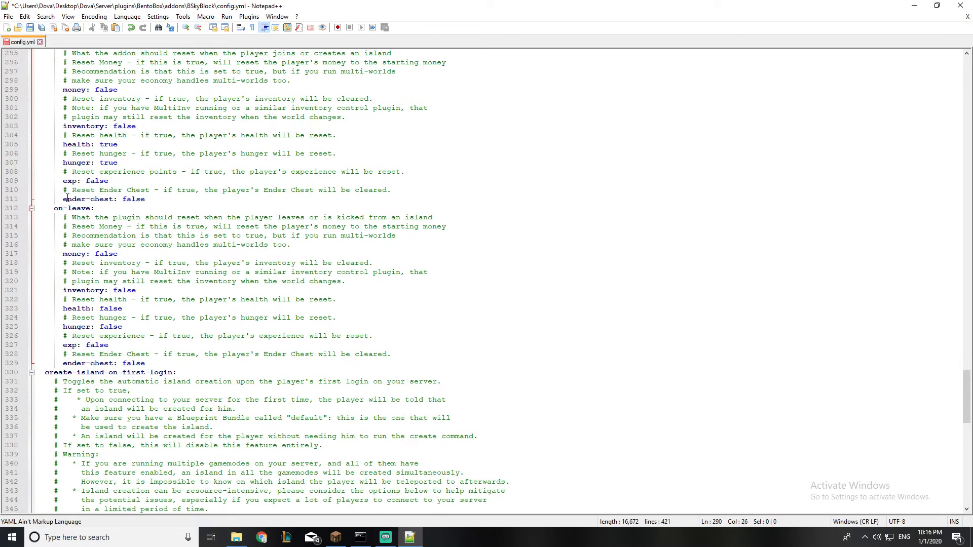
- Review the on-join reset settings: money, inventory, health, hunger, exp and ender-chest
{"action": "left_click", "coordinate": [56, 153]}
{"action": "left_click_drag", "start_coordinate": [56, 153], "coordinate": [111, 162]}
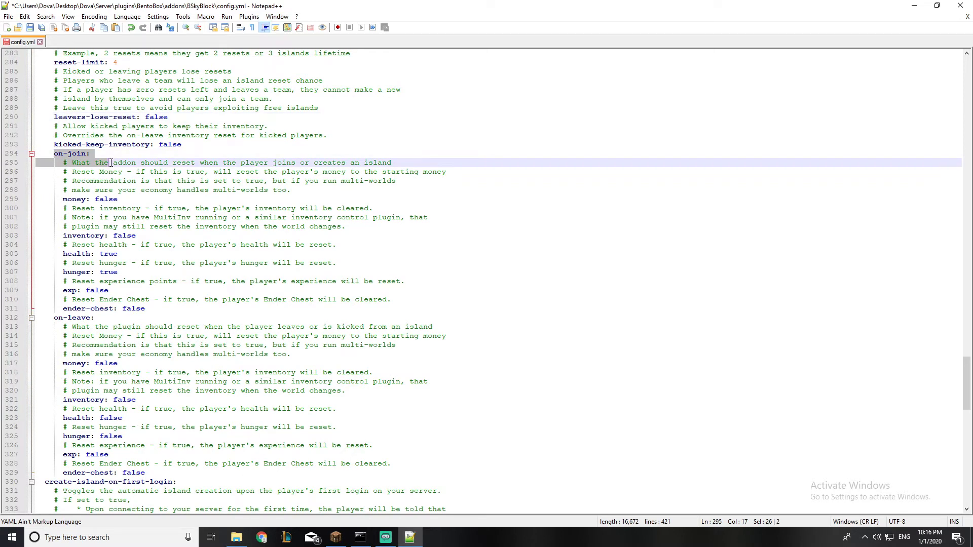
{"action": "left_click", "coordinate": [92, 171]}
{"action": "left_click", "coordinate": [130, 163]}
{"action": "left_click", "coordinate": [135, 181]}
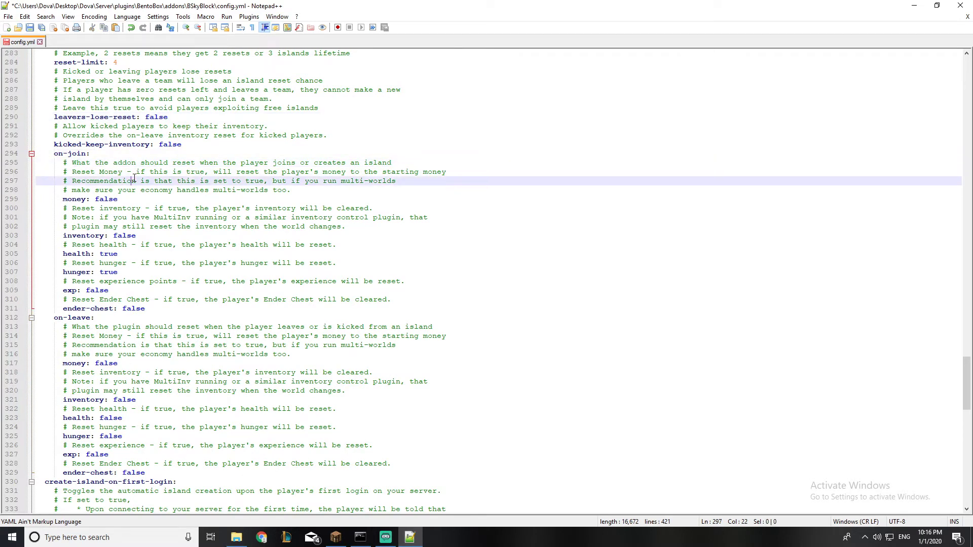
{"action": "double_click", "coordinate": [107, 200]}
{"action": "left_click", "coordinate": [120, 199]}
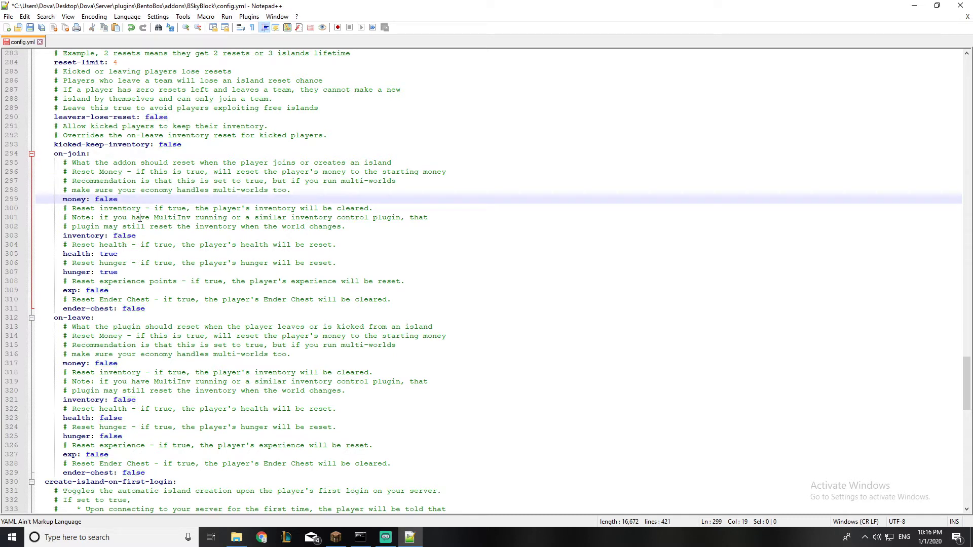
{"action": "left_click", "coordinate": [138, 235]}
{"action": "scroll", "coordinate": [139, 238], "scroll_direction": "down", "scroll_amount": 2}
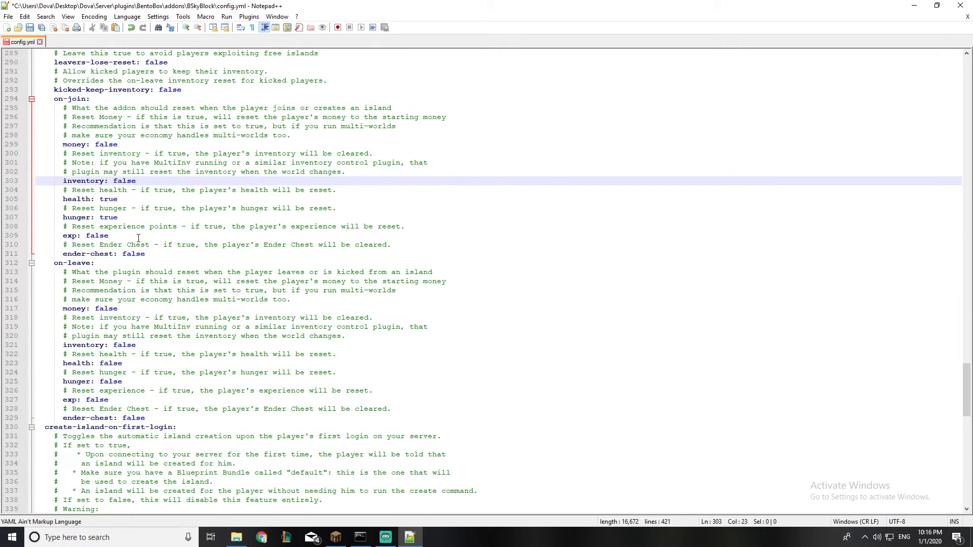
{"action": "left_click", "coordinate": [121, 200]}
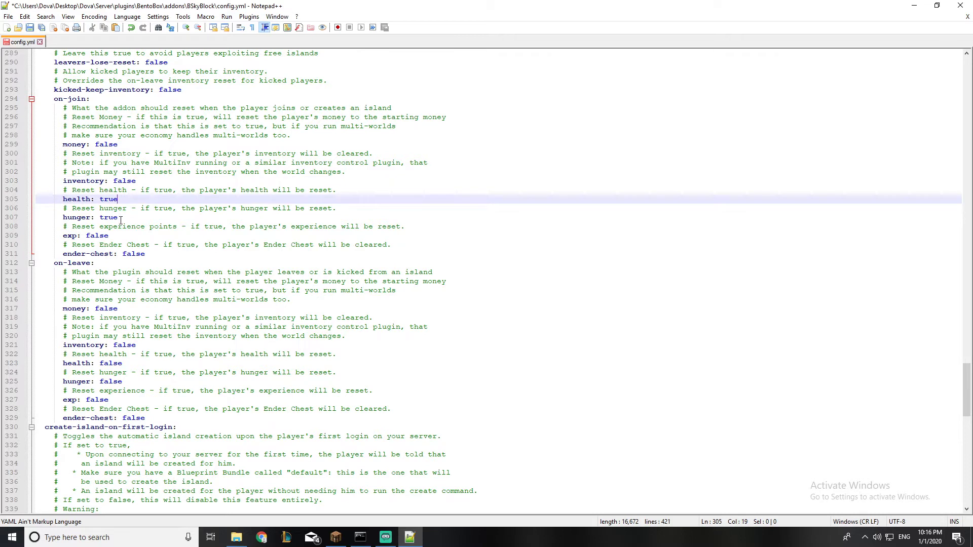
{"action": "left_click", "coordinate": [121, 218]}
{"action": "left_click", "coordinate": [119, 237]}
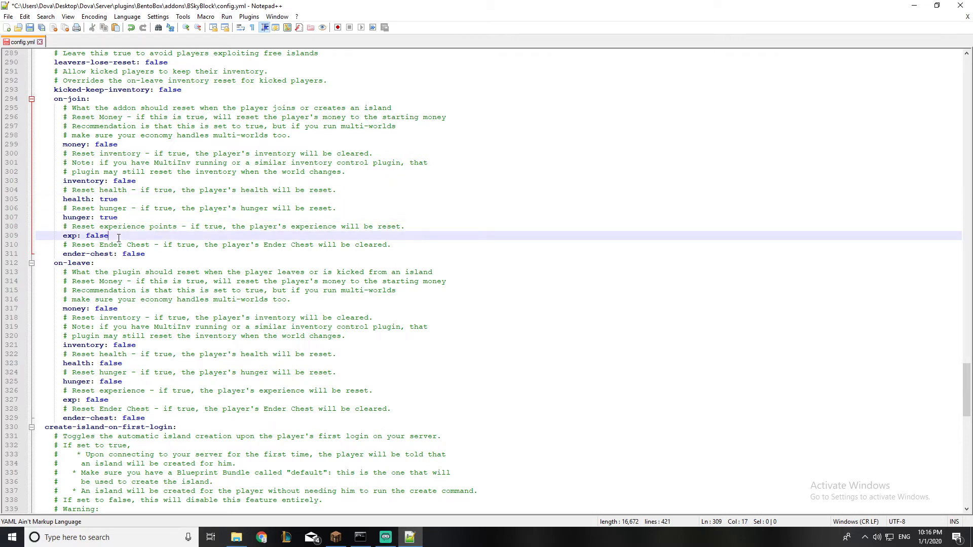
{"action": "scroll", "coordinate": [235, 239], "scroll_direction": "down", "scroll_amount": 1}
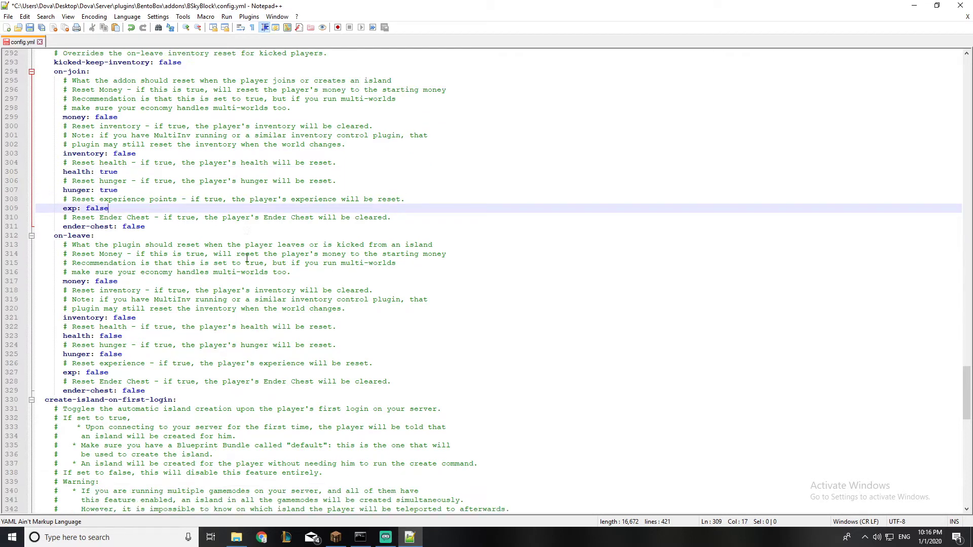
{"action": "left_click", "coordinate": [149, 226]}
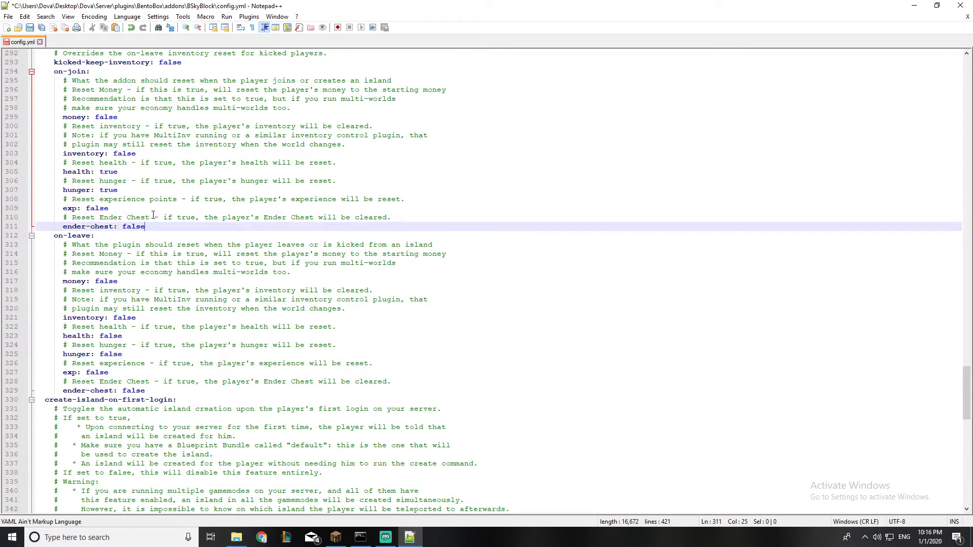
- Review the on-leave reset settings: money, health, hunger, exp and ender-chest
{"action": "left_click", "coordinate": [161, 263]}
{"action": "left_click_drag", "start_coordinate": [53, 236], "coordinate": [95, 235]}
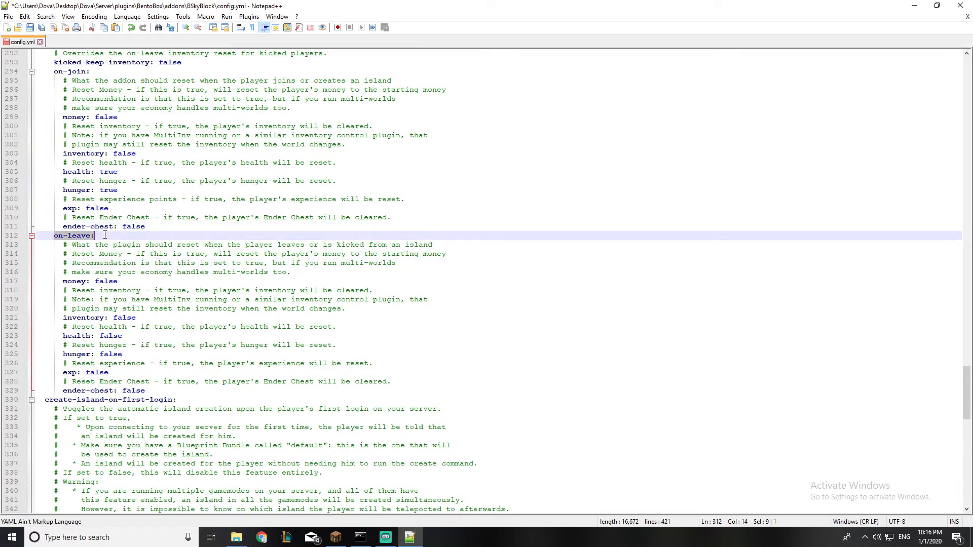
{"action": "scroll", "coordinate": [133, 233], "scroll_direction": "down", "scroll_amount": 3}
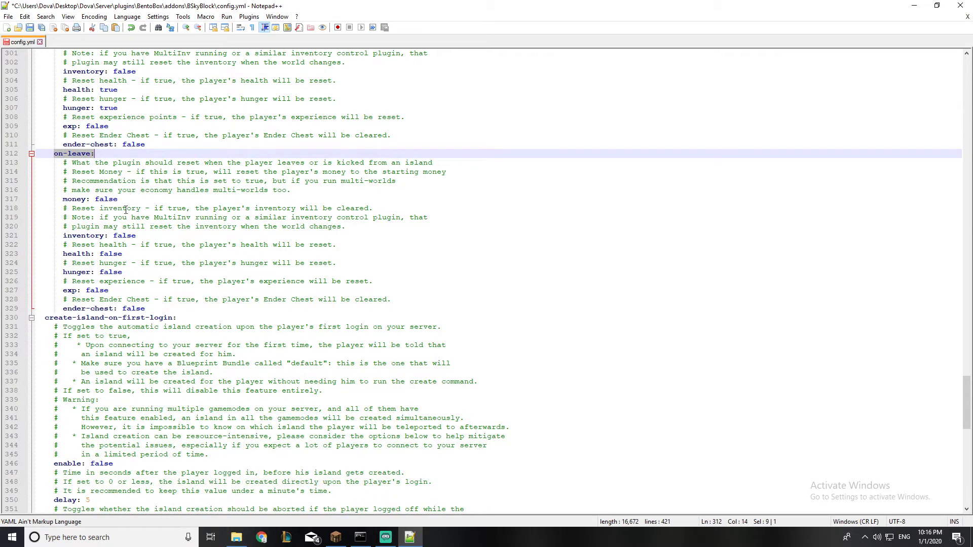
{"action": "left_click", "coordinate": [127, 200]}
{"action": "left_click", "coordinate": [135, 236]}
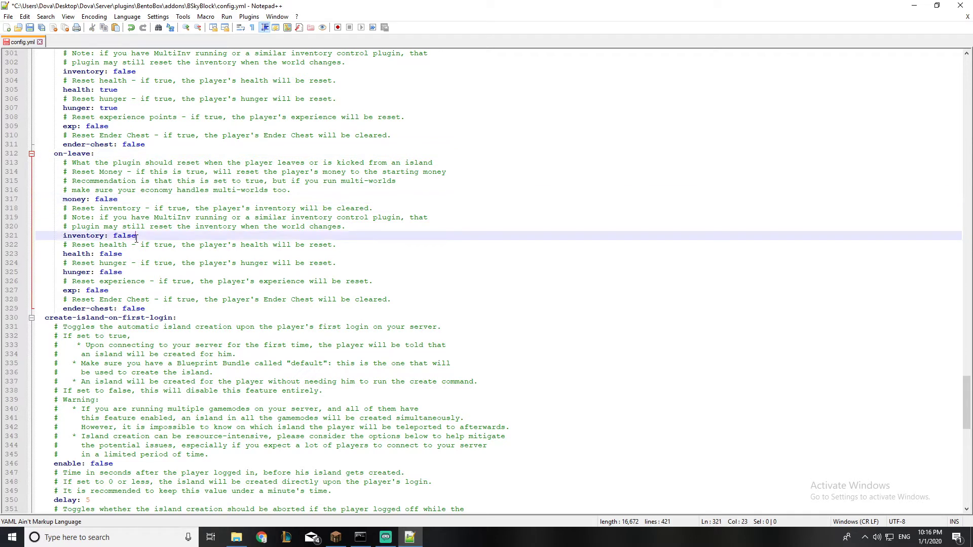
{"action": "left_click", "coordinate": [130, 254]}
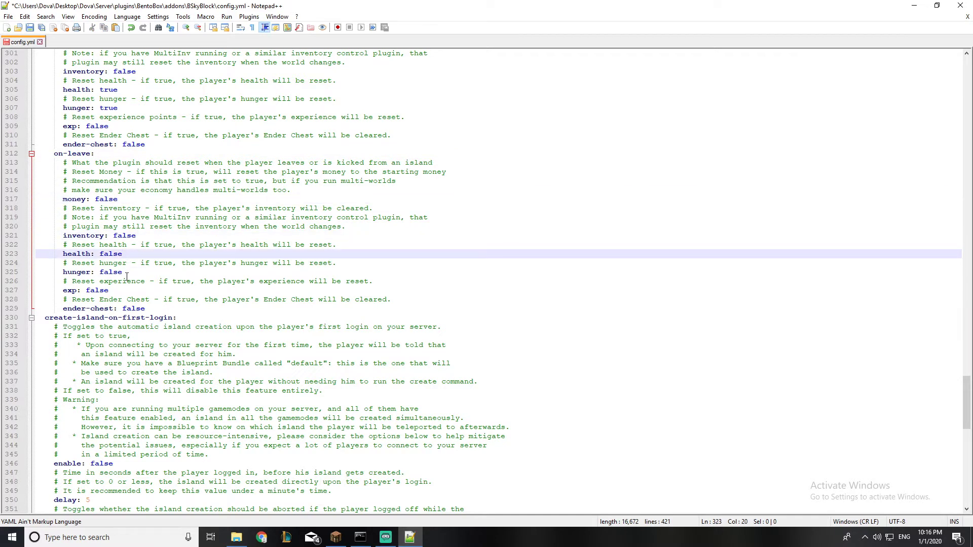
{"action": "left_click", "coordinate": [127, 274]}
{"action": "left_click", "coordinate": [151, 290]}
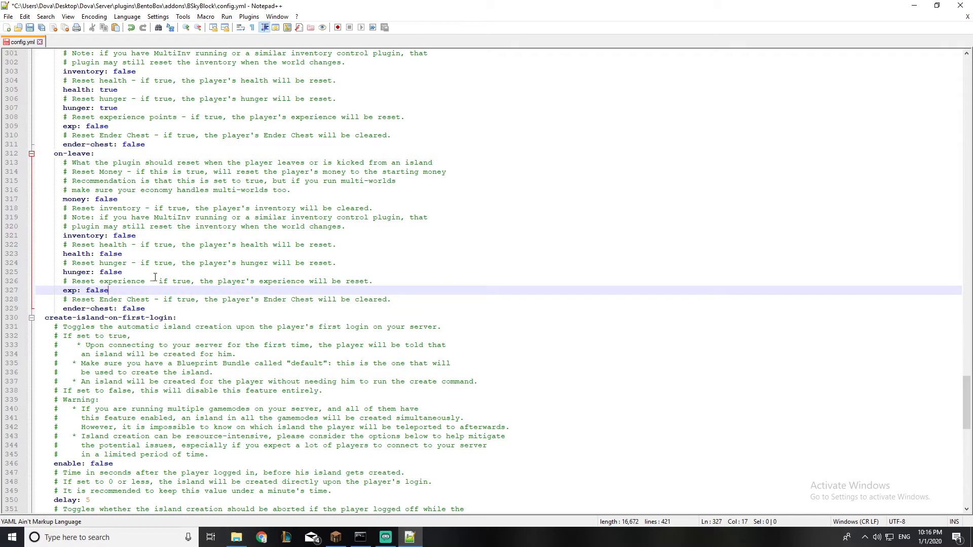
{"action": "left_click", "coordinate": [149, 307]}
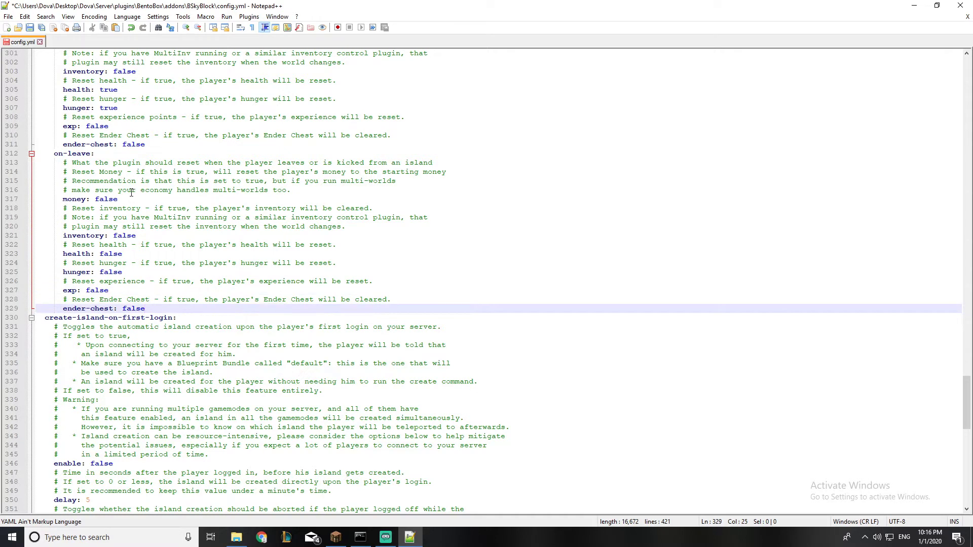
- Change the on-leave inventory value from false to true
{"action": "double_click", "coordinate": [120, 235]}
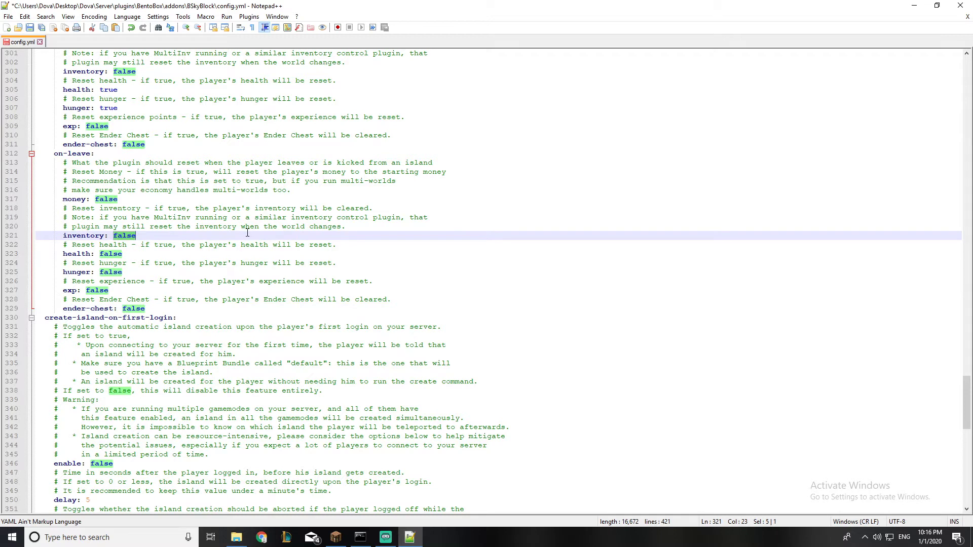
{"action": "type", "text": "true"}
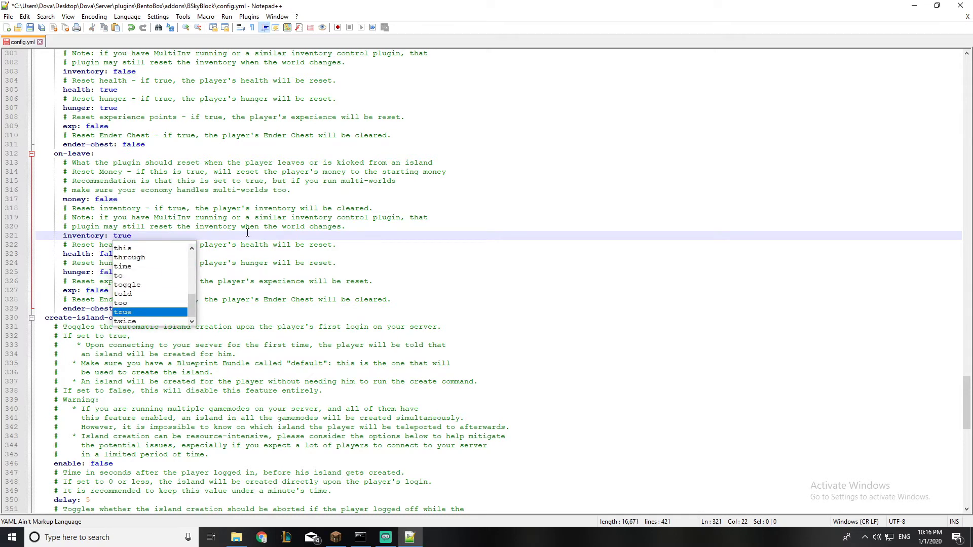
{"action": "left_click", "coordinate": [103, 171]}
{"action": "left_click", "coordinate": [122, 227]}
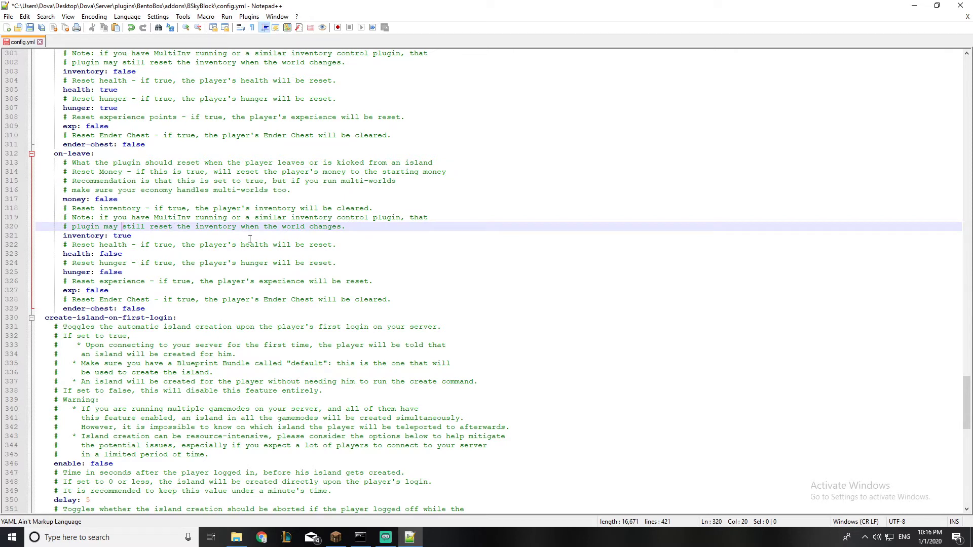
{"action": "scroll", "coordinate": [250, 235], "scroll_direction": "down", "scroll_amount": 3}
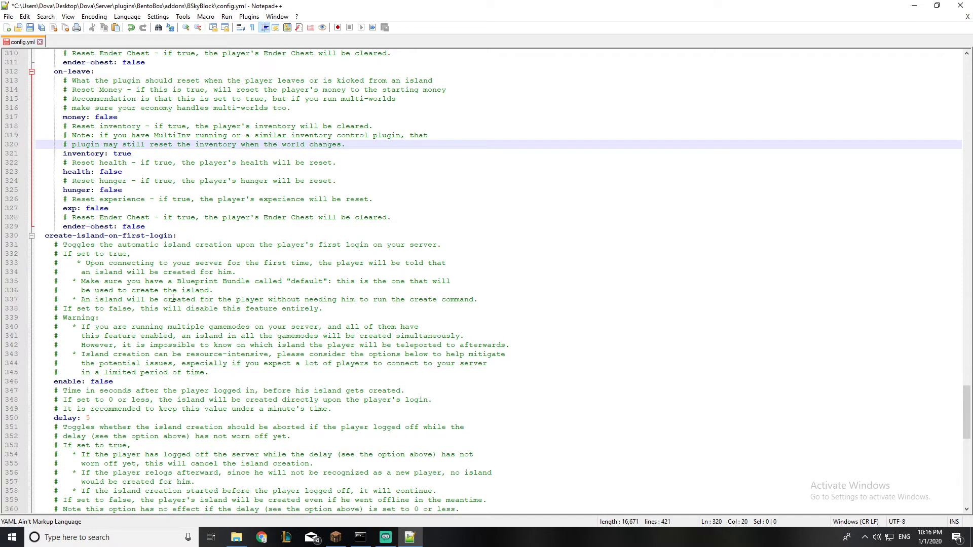
{"action": "scroll", "coordinate": [174, 298], "scroll_direction": "down", "scroll_amount": 2}
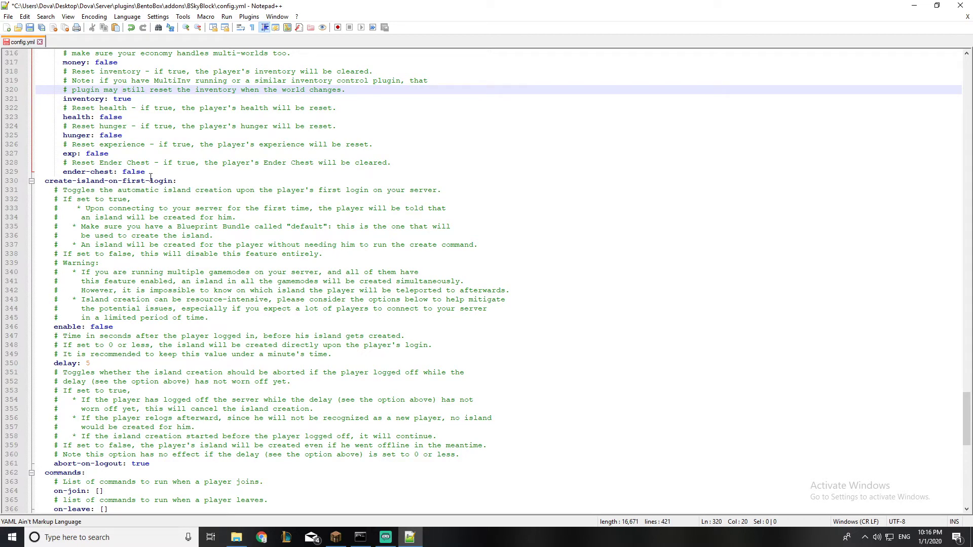
- Review the create-island-on-first-login section and its explanation
{"action": "left_click_drag", "start_coordinate": [177, 180], "coordinate": [42, 180]}
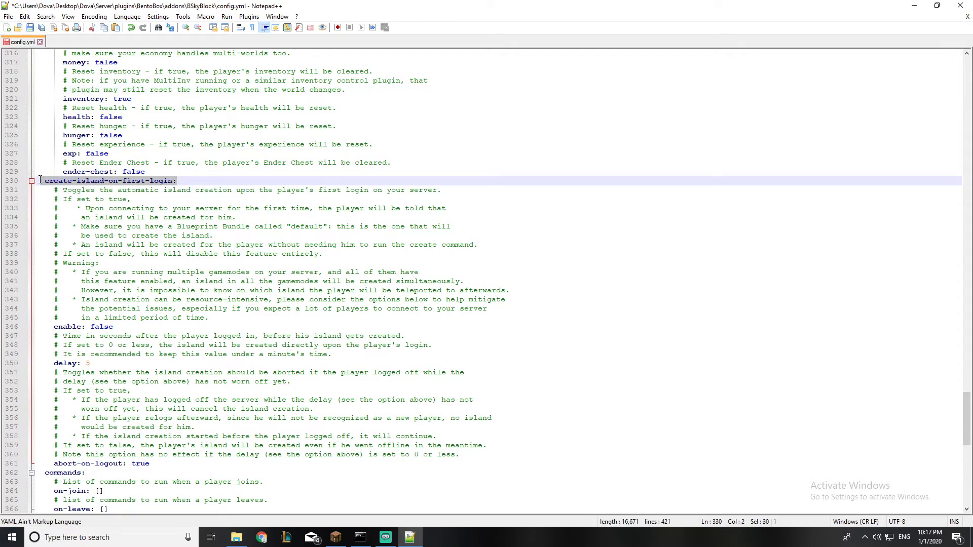
{"action": "left_click", "coordinate": [112, 245]}
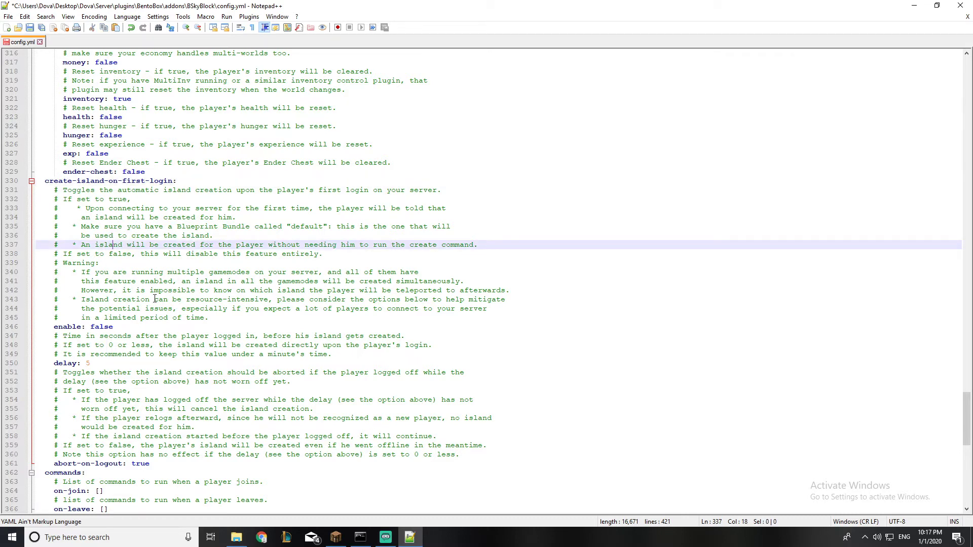
{"action": "left_click", "coordinate": [119, 208]}
{"action": "double_click", "coordinate": [146, 326]}
{"action": "left_click", "coordinate": [146, 327]}
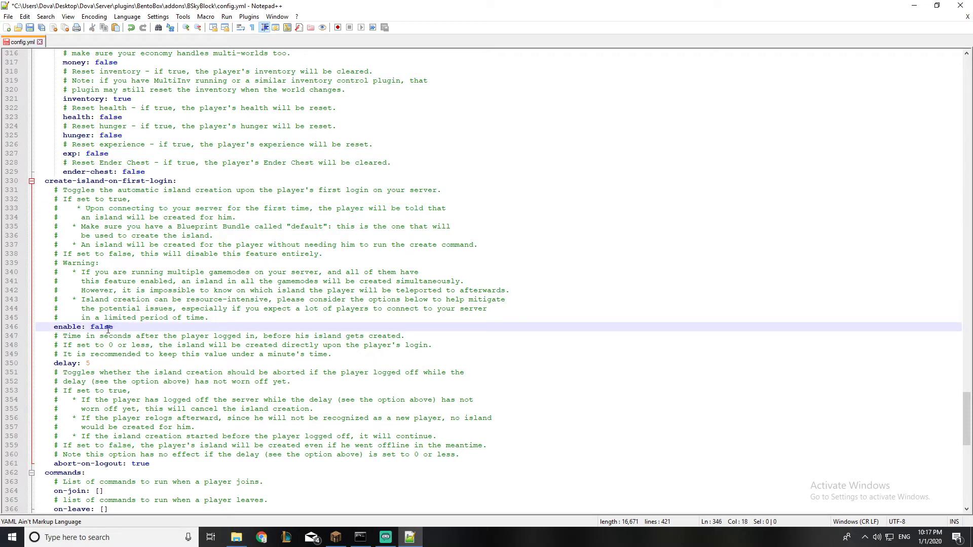
{"action": "scroll", "coordinate": [108, 329], "scroll_direction": "down", "scroll_amount": 2}
- Switch the first-login enable value from false to true
{"action": "double_click", "coordinate": [108, 273]}
{"action": "type", "text": "true"}
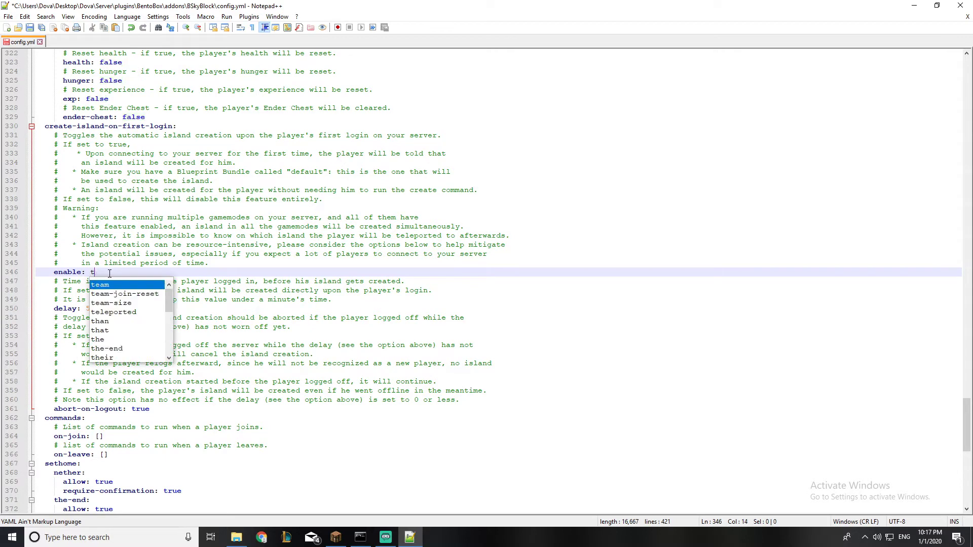
{"action": "left_click", "coordinate": [109, 254]}
{"action": "left_click", "coordinate": [92, 308]}
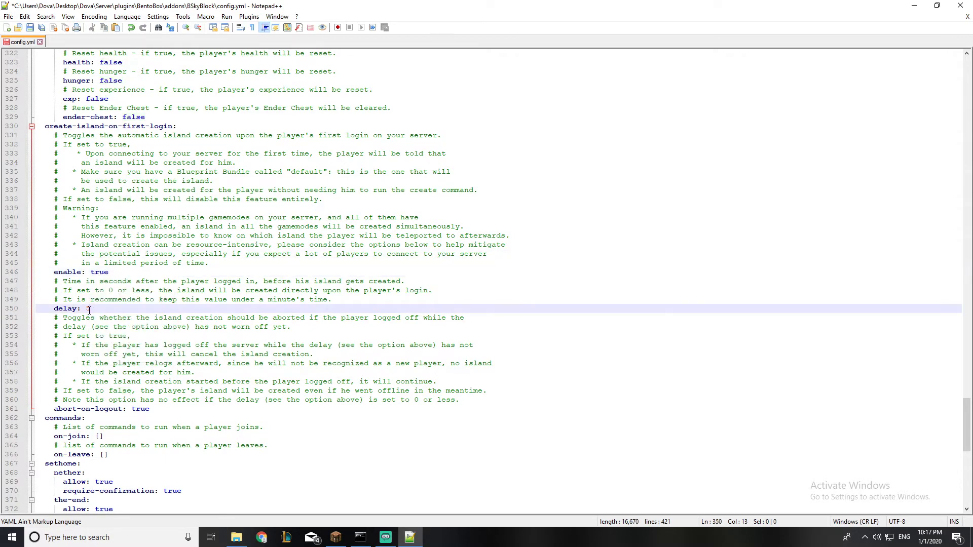
{"action": "scroll", "coordinate": [161, 263], "scroll_direction": "down", "scroll_amount": 2}
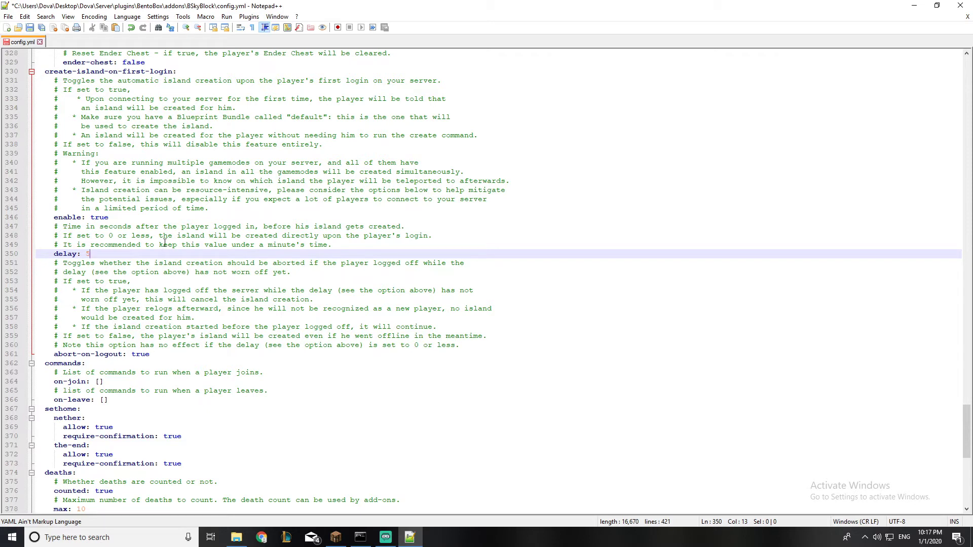
{"action": "left_click", "coordinate": [151, 354]}
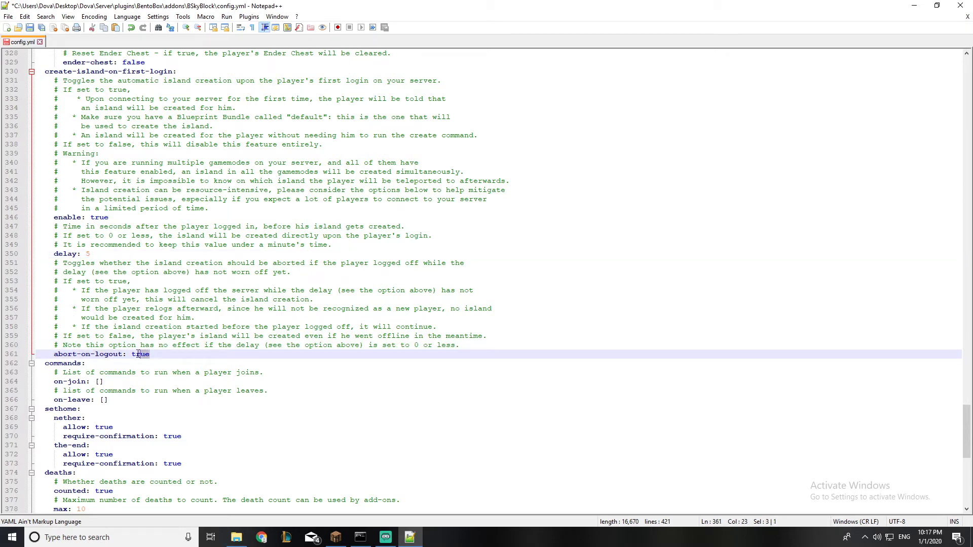
- Change the first-login delay from 5 to 10 and check its note
{"action": "left_click", "coordinate": [93, 250]}
{"action": "key", "text": "BackSpace"}
{"action": "type", "text": "10"}
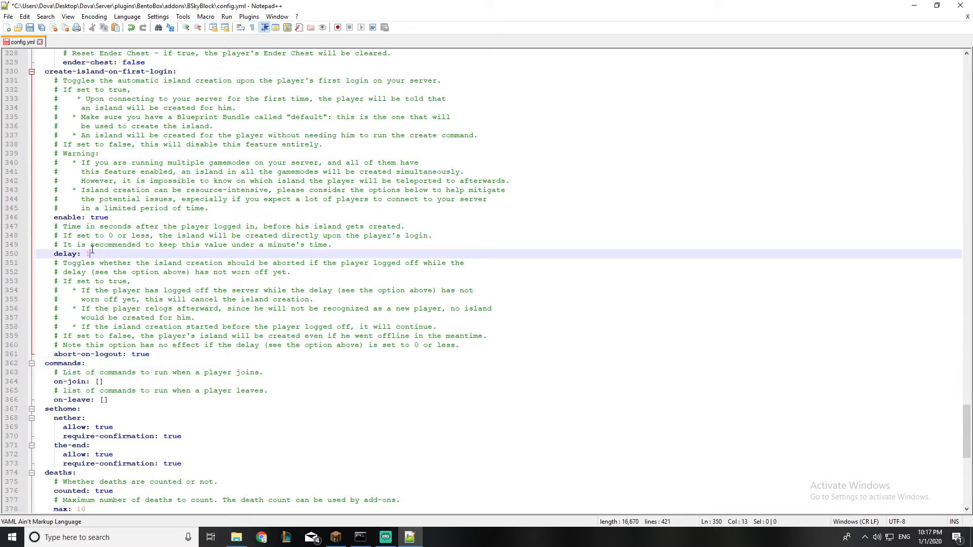
{"action": "left_click", "coordinate": [140, 349]}
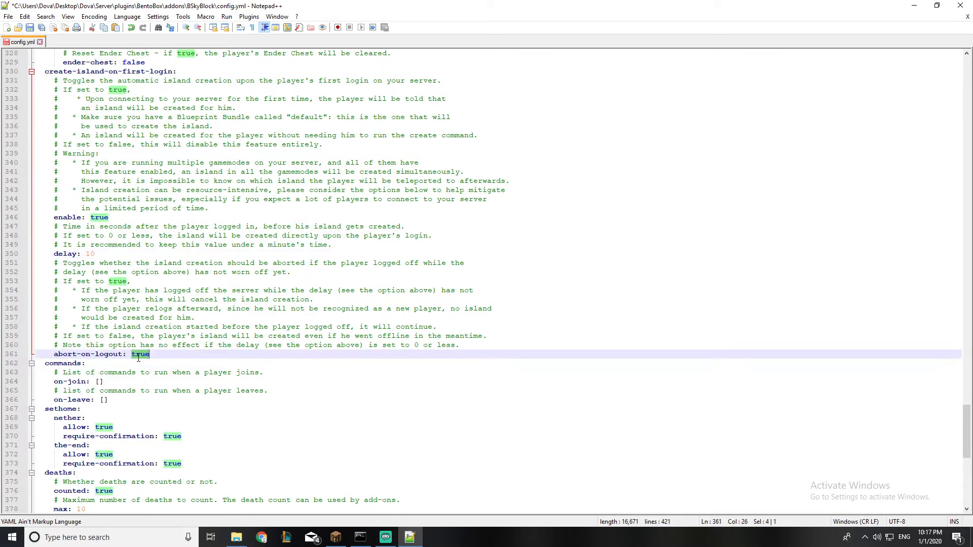
{"action": "left_click", "coordinate": [150, 363]}
{"action": "left_click", "coordinate": [359, 345]}
{"action": "left_click", "coordinate": [117, 354]}
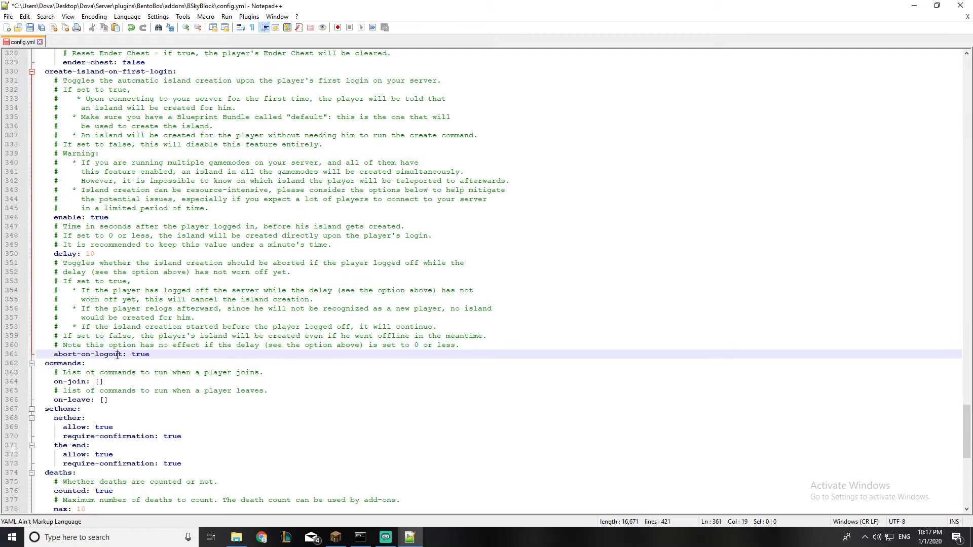
- Try false for abort-on-logout, then restore it to true
{"action": "double_click", "coordinate": [136, 354]}
{"action": "type", "text": "fal"}
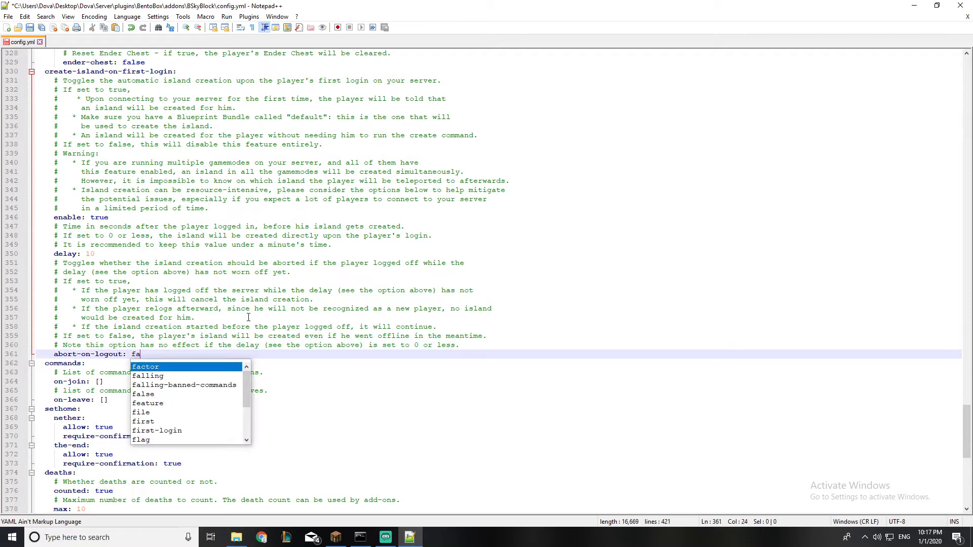
{"action": "key", "text": "Down"}
{"action": "key", "text": "Down"}
{"action": "key", "text": "Return"}
{"action": "left_click", "coordinate": [246, 327]}
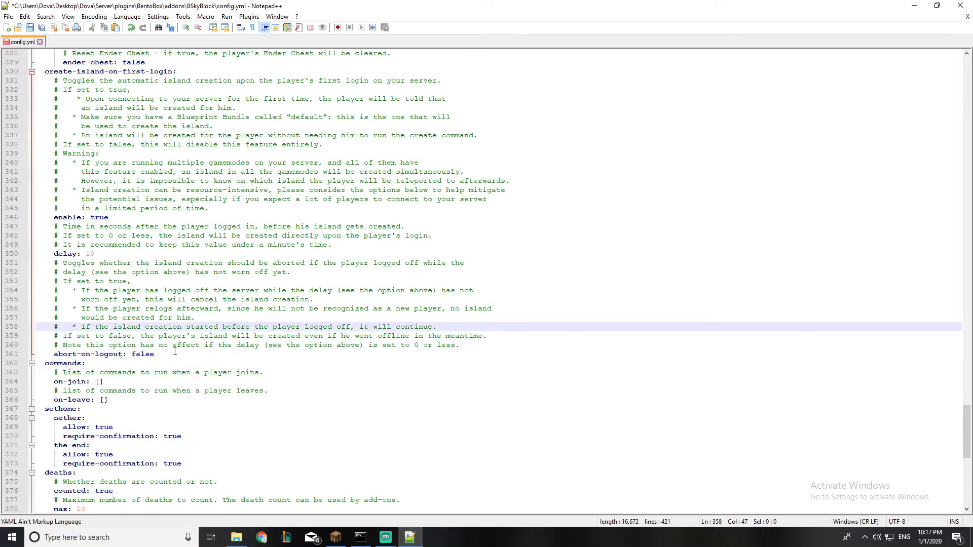
{"action": "left_click", "coordinate": [175, 354]}
{"action": "key", "text": "BackSpace"}
{"action": "key", "text": "BackSpace"}
{"action": "key", "text": "BackSpace"}
{"action": "key", "text": "BackSpace"}
{"action": "key", "text": "BackSpace"}
{"action": "type", "text": "true"}
- Set the first-login enable value back to false
{"action": "double_click", "coordinate": [101, 218]}
{"action": "type", "text": "false"}
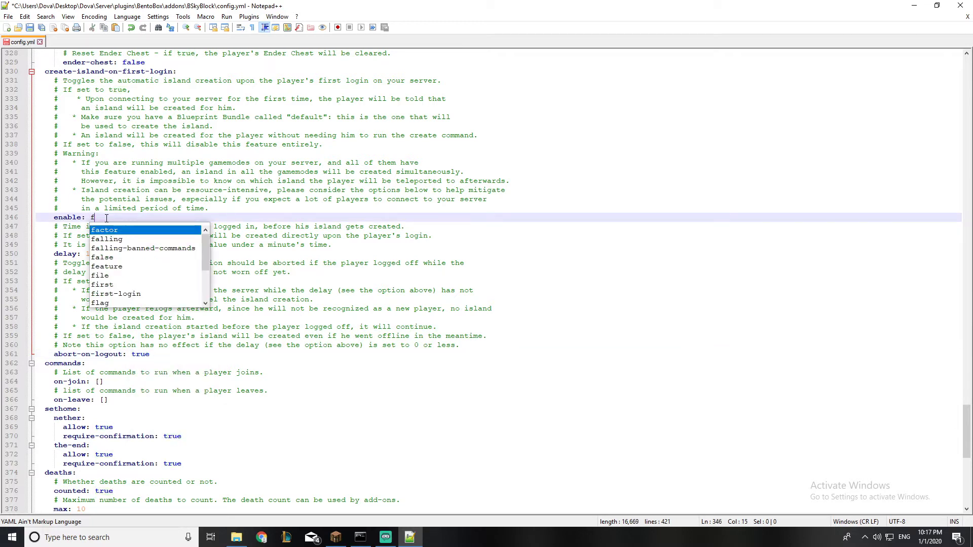
{"action": "left_click", "coordinate": [337, 309]}
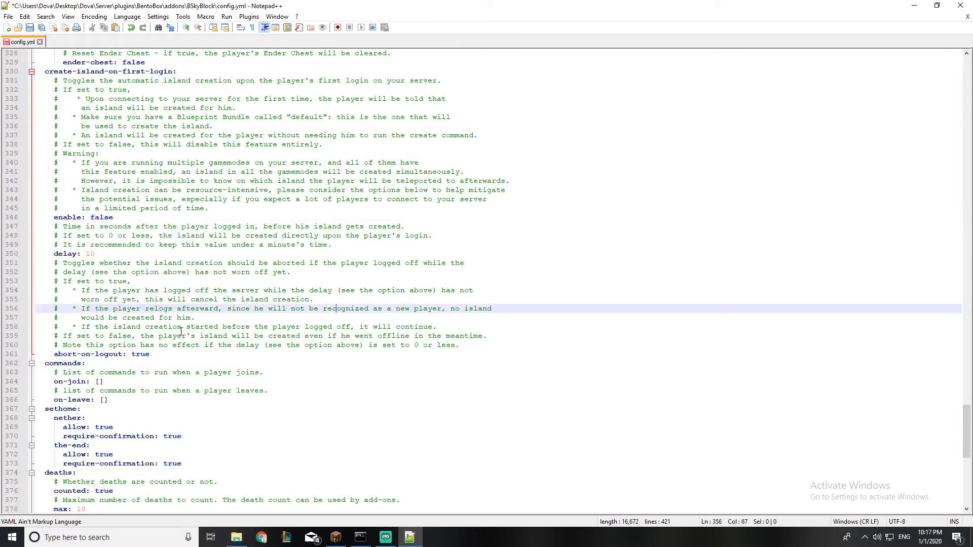
{"action": "scroll", "coordinate": [74, 305], "scroll_direction": "down", "scroll_amount": 2}
{"action": "left_click", "coordinate": [99, 309]}
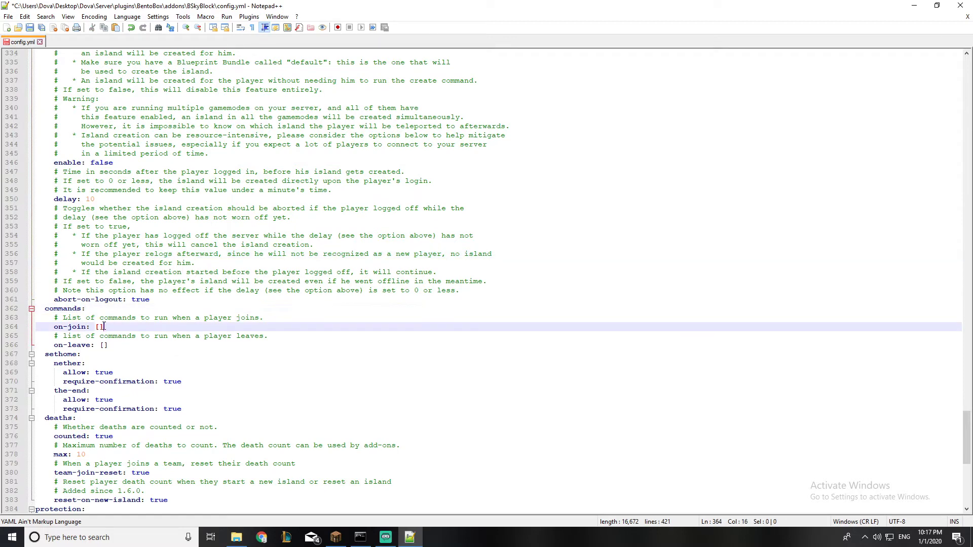
- Collapse the commands: block on line 362 to its heading line
{"action": "left_click_drag", "start_coordinate": [102, 326], "coordinate": [102, 320]}
{"action": "left_click", "coordinate": [135, 317]}
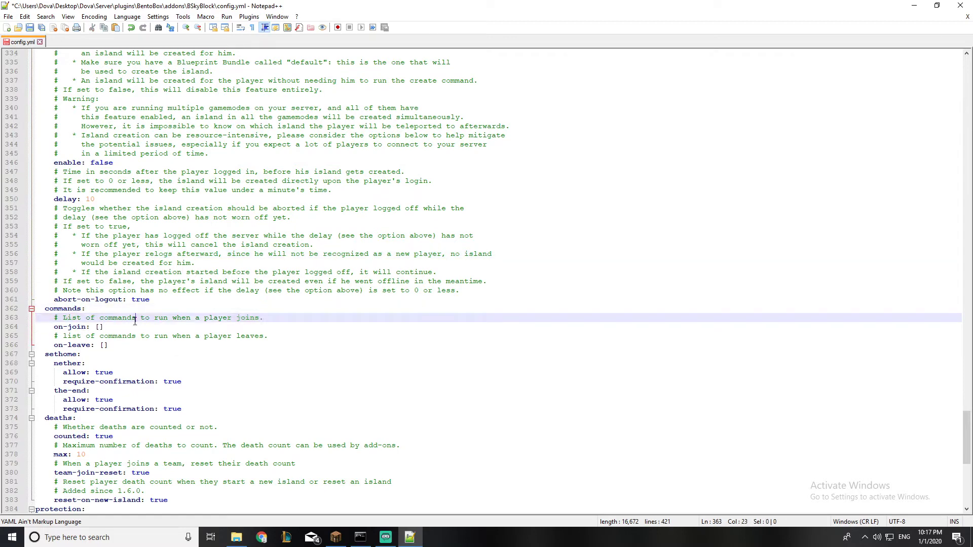
{"action": "key", "text": "Down"}
{"action": "key", "text": "Down"}
{"action": "key", "text": "Down"}
{"action": "scroll", "coordinate": [165, 288], "scroll_direction": "down", "scroll_amount": 4}
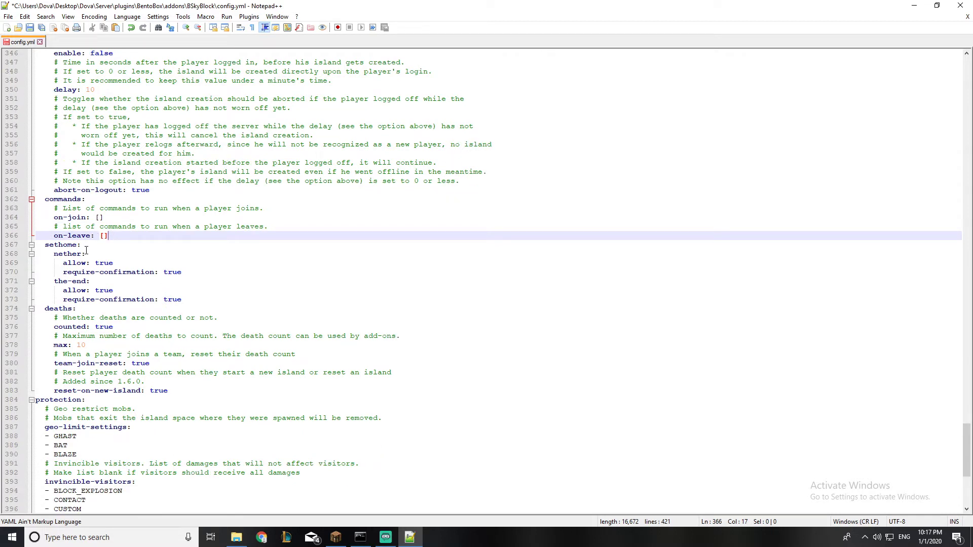
{"action": "left_click", "coordinate": [31, 199]}
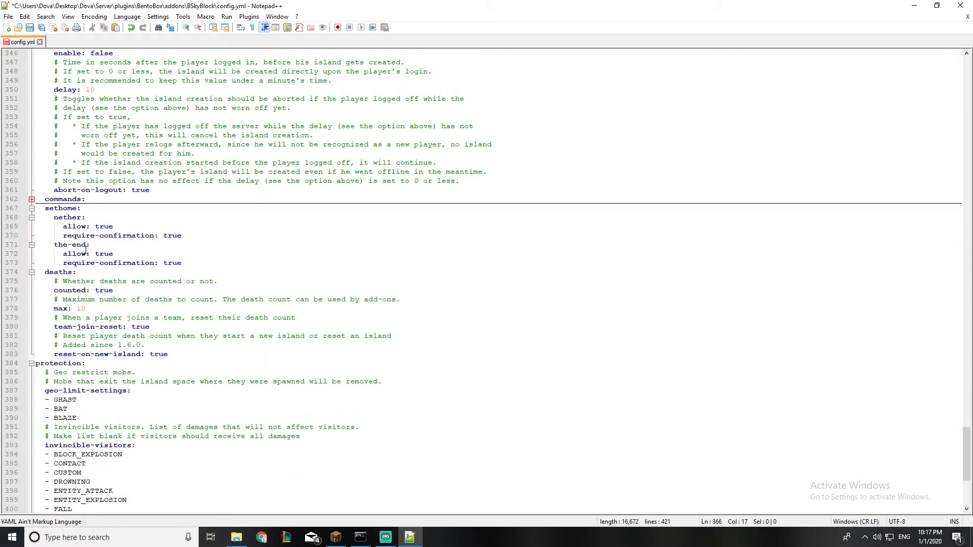
{"action": "scroll", "coordinate": [83, 253], "scroll_direction": "down", "scroll_amount": 1}
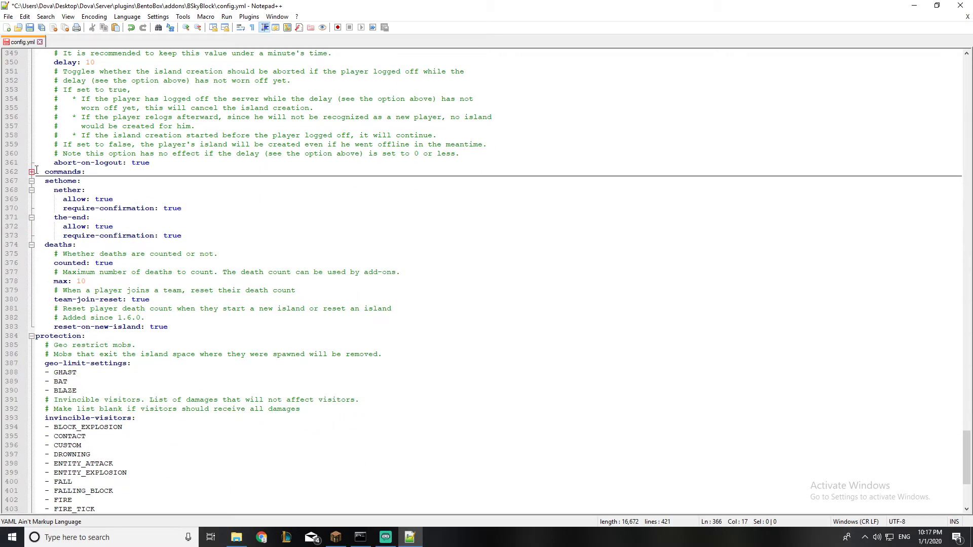
- Review the sethome nether and the-end settings and the deaths section
{"action": "left_click_drag", "start_coordinate": [82, 199], "coordinate": [86, 185]}
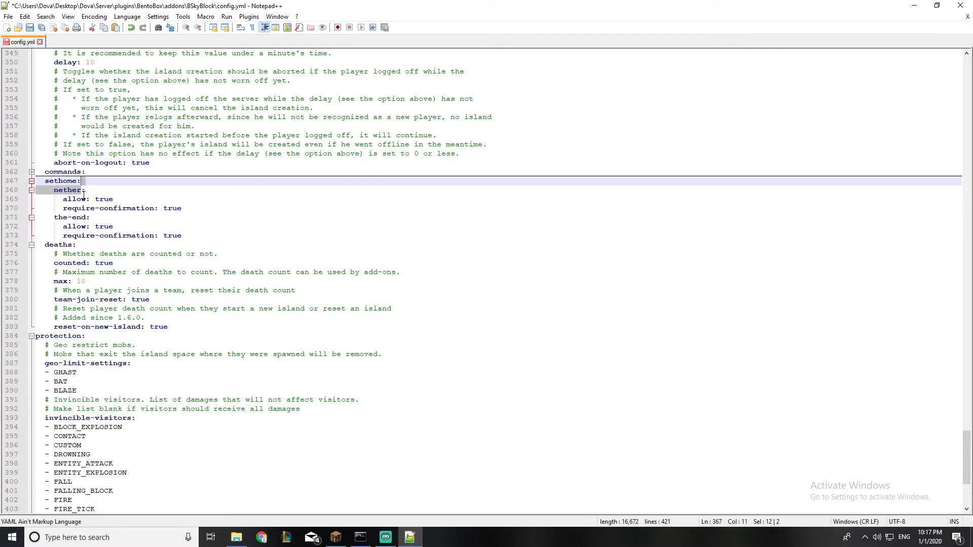
{"action": "left_click", "coordinate": [83, 199]}
{"action": "left_click", "coordinate": [93, 217]}
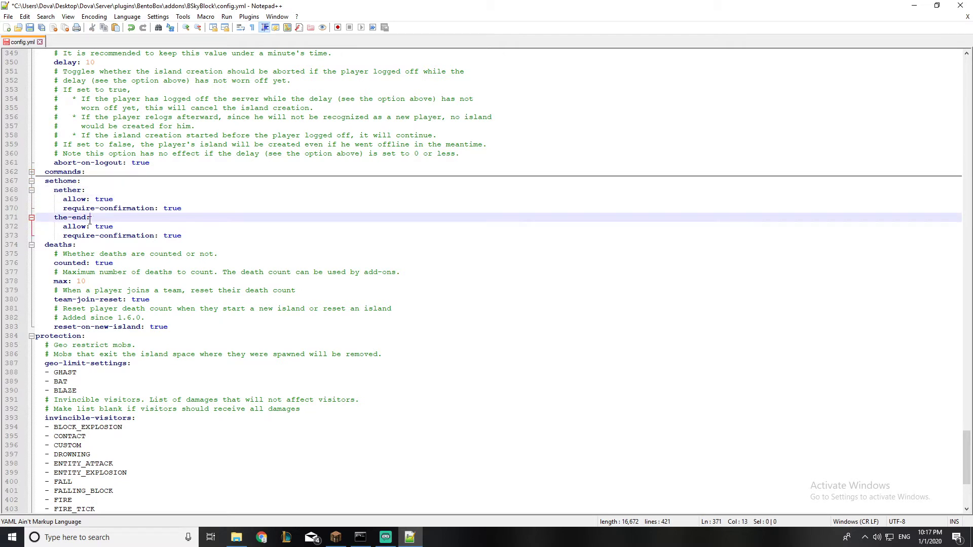
{"action": "scroll", "coordinate": [105, 252], "scroll_direction": "down", "scroll_amount": 1}
{"action": "scroll", "coordinate": [47, 187], "scroll_direction": "down", "scroll_amount": 2}
{"action": "left_click", "coordinate": [75, 163]}
{"action": "left_click", "coordinate": [103, 178]}
{"action": "left_click", "coordinate": [64, 162]}
{"action": "left_click", "coordinate": [82, 162]}
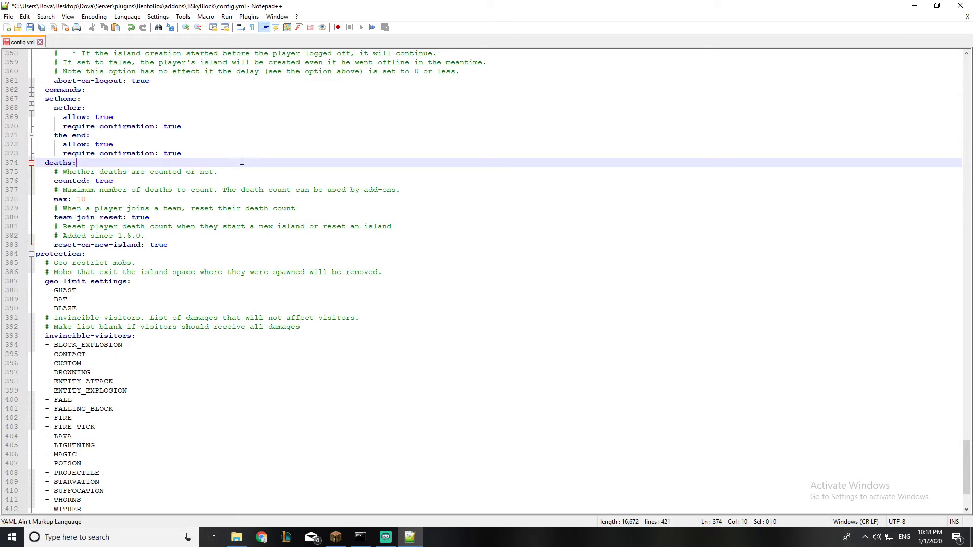
{"action": "double_click", "coordinate": [107, 183]}
{"action": "type", "text": "fa"}
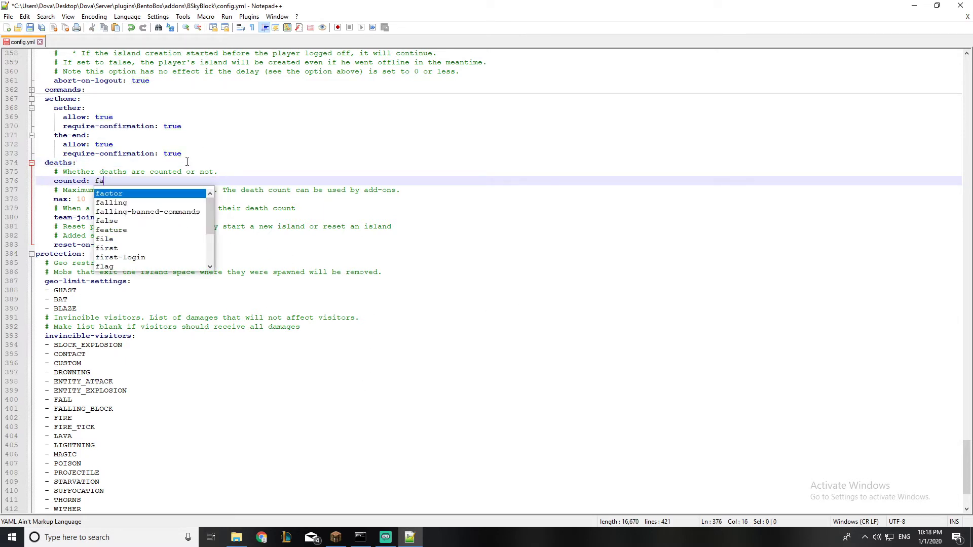
{"action": "key", "text": "Down"}
{"action": "key", "text": "Down"}
{"action": "key", "text": "Down"}
{"action": "key", "text": "Return"}
{"action": "left_click", "coordinate": [170, 172]}
{"action": "key", "text": "Down"}
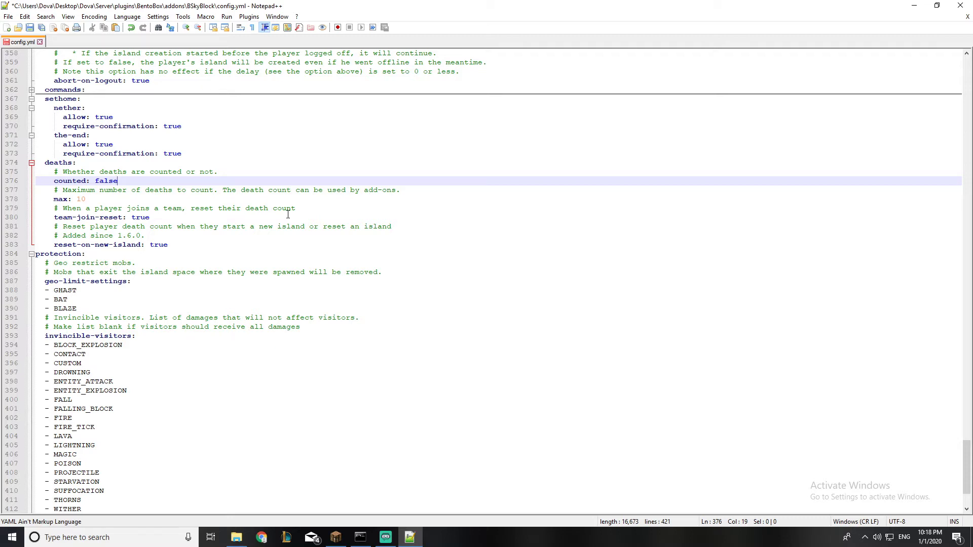
{"action": "left_click", "coordinate": [166, 198]}
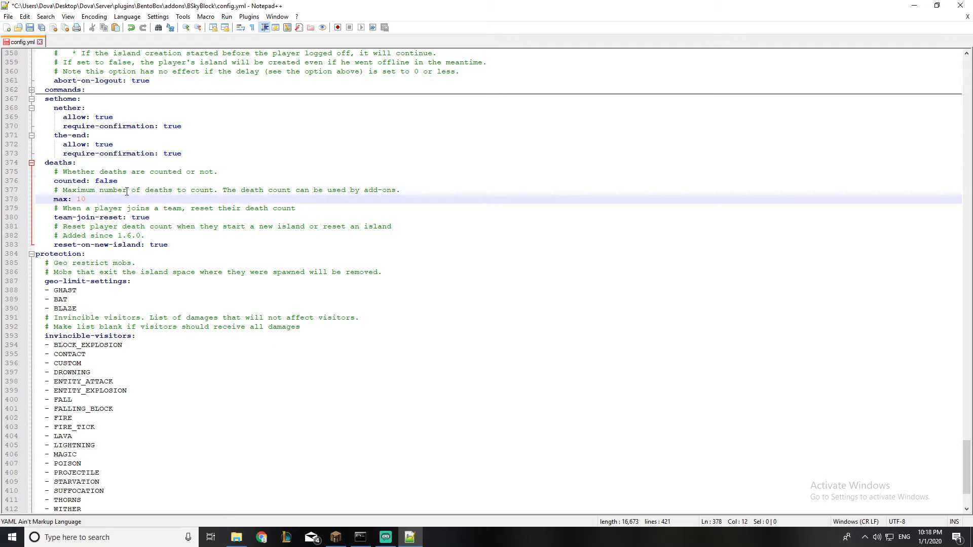
{"action": "double_click", "coordinate": [106, 180]}
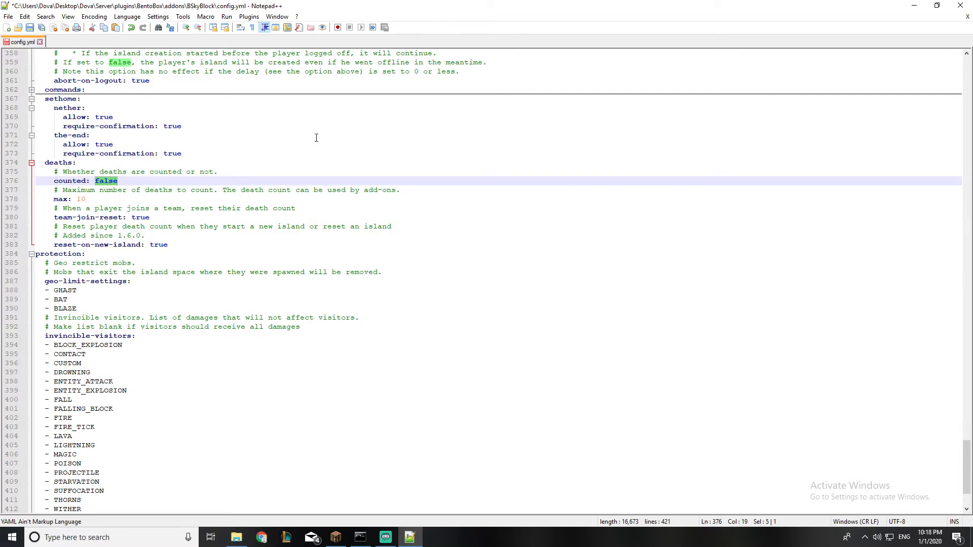
{"action": "type", "text": "true"}
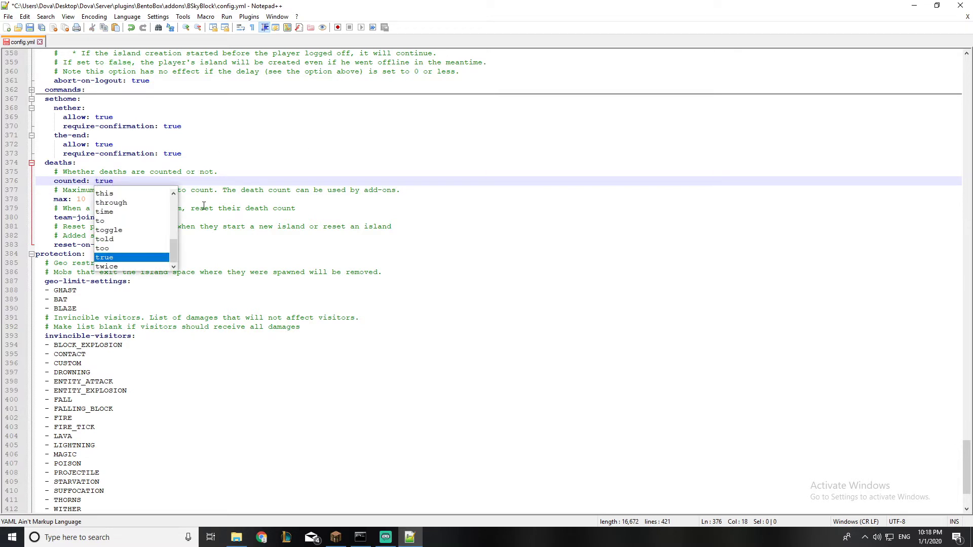
{"action": "left_click", "coordinate": [204, 202]}
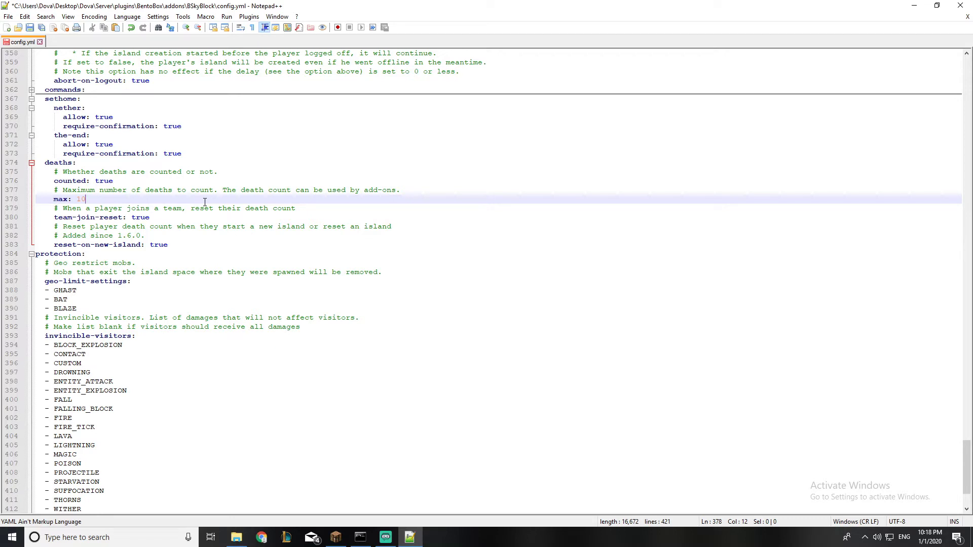
{"action": "key", "text": "BackSpace"}
{"action": "type", "text": "0"}
{"action": "scroll", "coordinate": [193, 227], "scroll_direction": "down", "scroll_amount": 2}
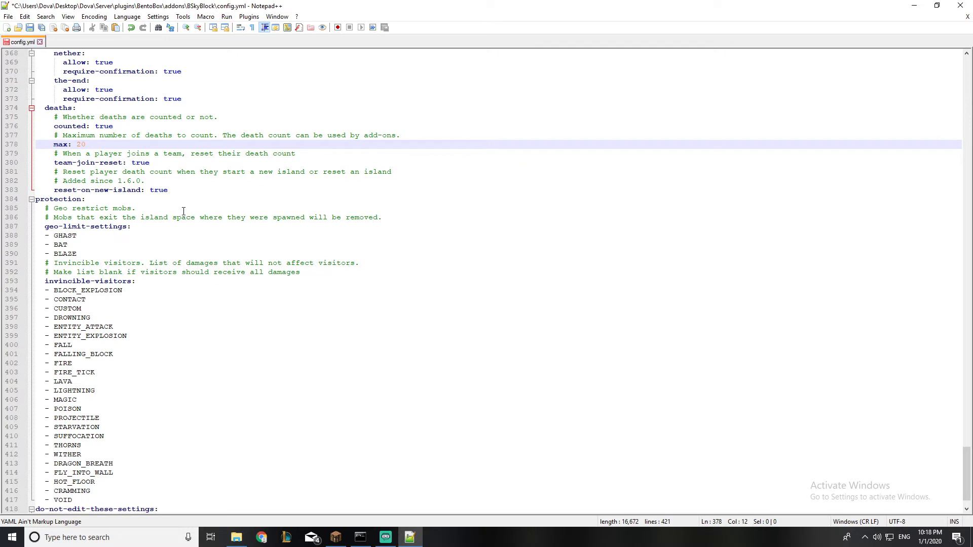
{"action": "key", "text": "BackSpace"}
{"action": "key", "text": "BackSpace"}
{"action": "type", "text": "10"}
{"action": "left_click", "coordinate": [62, 190]}
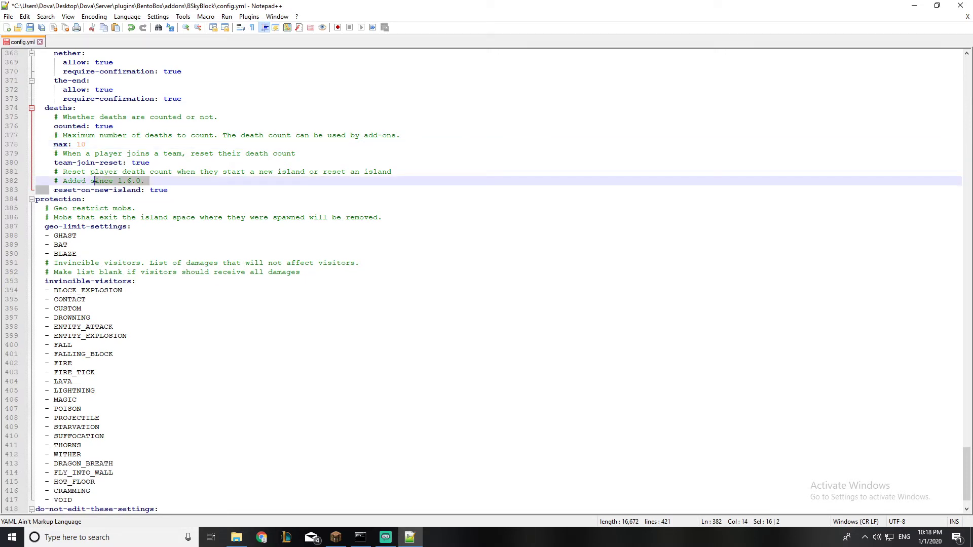
{"action": "left_click_drag", "start_coordinate": [62, 190], "coordinate": [175, 185]}
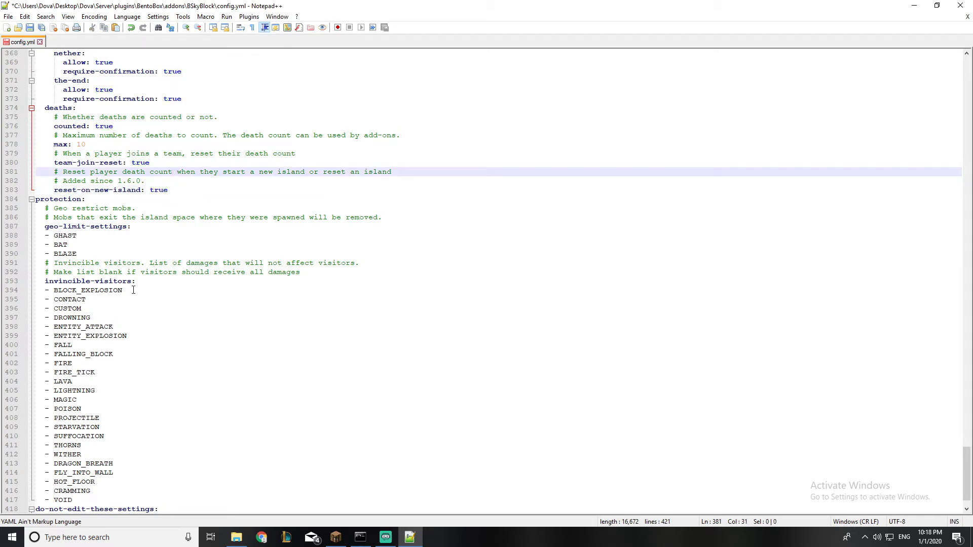
{"action": "scroll", "coordinate": [133, 289], "scroll_direction": "down", "scroll_amount": 2}
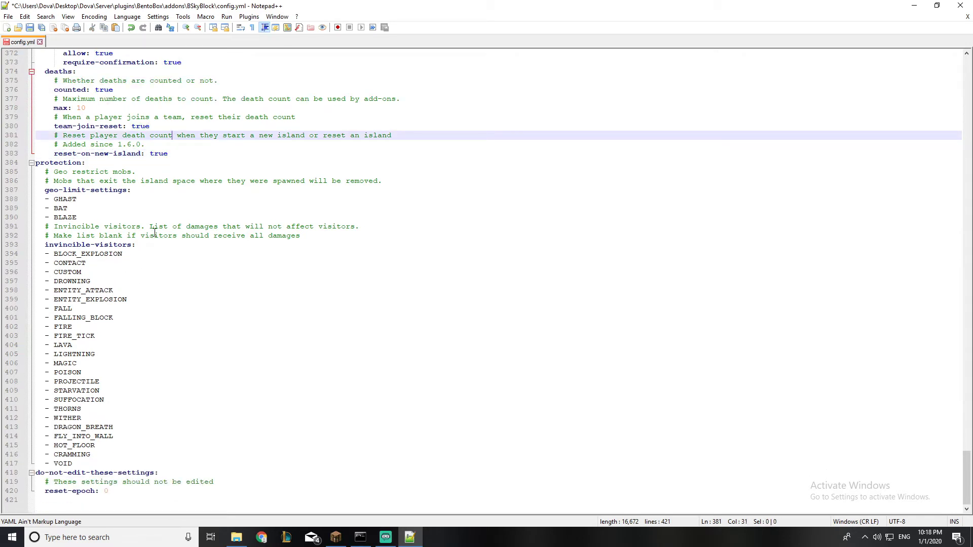
{"action": "left_click_drag", "start_coordinate": [55, 108], "coordinate": [150, 126]}
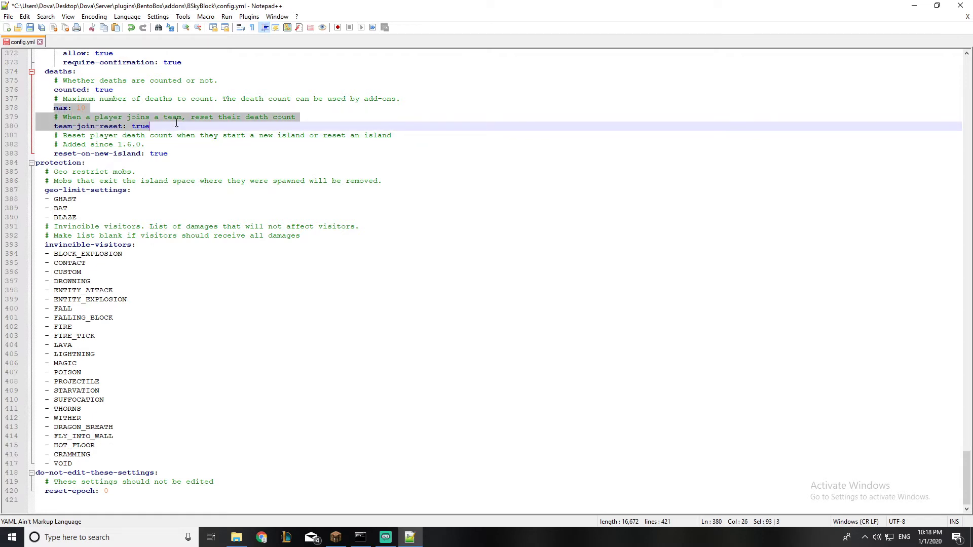
{"action": "left_click", "coordinate": [121, 128]}
{"action": "left_click", "coordinate": [149, 133]}
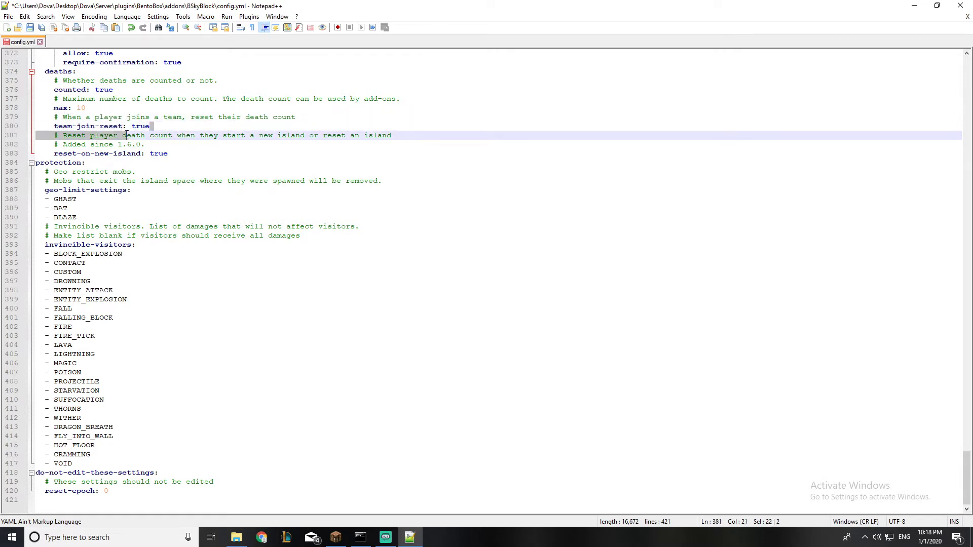
{"action": "key", "text": "Up"}
{"action": "key", "text": "shift+Left"}
{"action": "key", "text": "shift+Left"}
{"action": "key", "text": "shift+Left"}
{"action": "key", "text": "shift+Left"}
{"action": "key", "text": "shift+Left"}
{"action": "key", "text": "shift+Left"}
{"action": "key", "text": "shift+Left"}
{"action": "key", "text": "shift+Left"}
{"action": "key", "text": "shift+Left"}
{"action": "key", "text": "shift+Left"}
{"action": "key", "text": "shift+Left"}
{"action": "key", "text": "shift+Left"}
{"action": "key", "text": "shift+Left"}
{"action": "key", "text": "shift+Left"}
{"action": "key", "text": "shift+Left"}
{"action": "key", "text": "shift+Left"}
{"action": "key", "text": "shift+Left"}
{"action": "key", "text": "shift+Left"}
{"action": "key", "text": "shift+Left"}
{"action": "key", "text": "shift+Left"}
{"action": "left_click", "coordinate": [136, 130]}
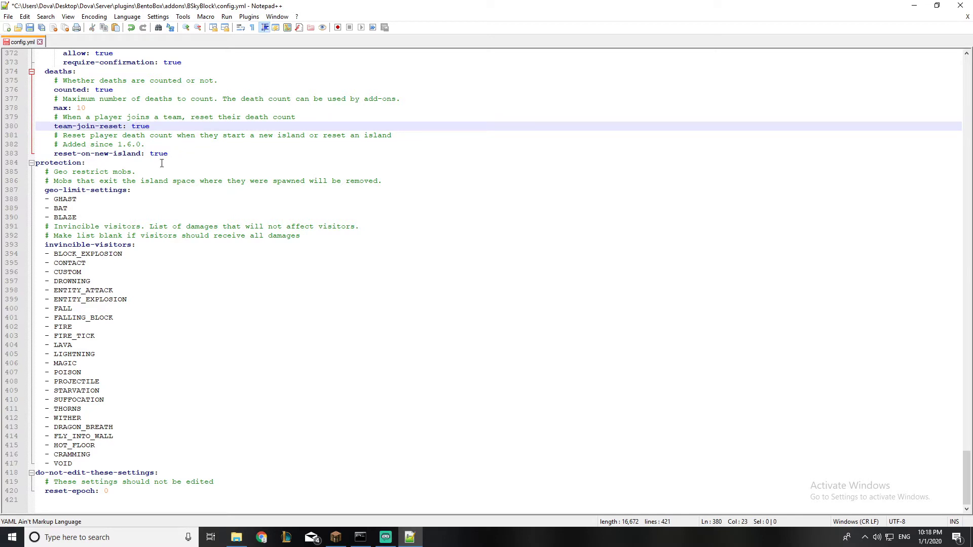
{"action": "left_click", "coordinate": [78, 208]}
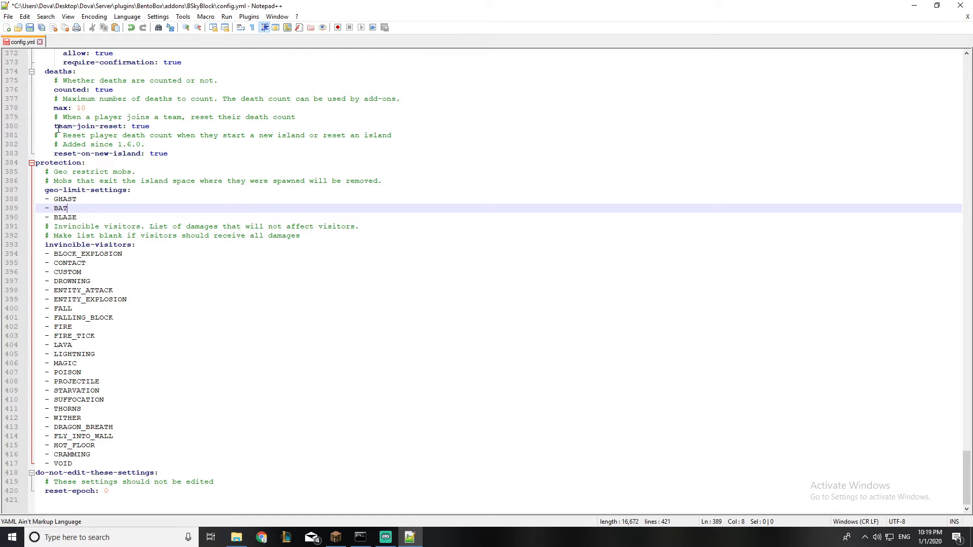
{"action": "left_click", "coordinate": [85, 199]}
{"action": "left_click", "coordinate": [83, 217]}
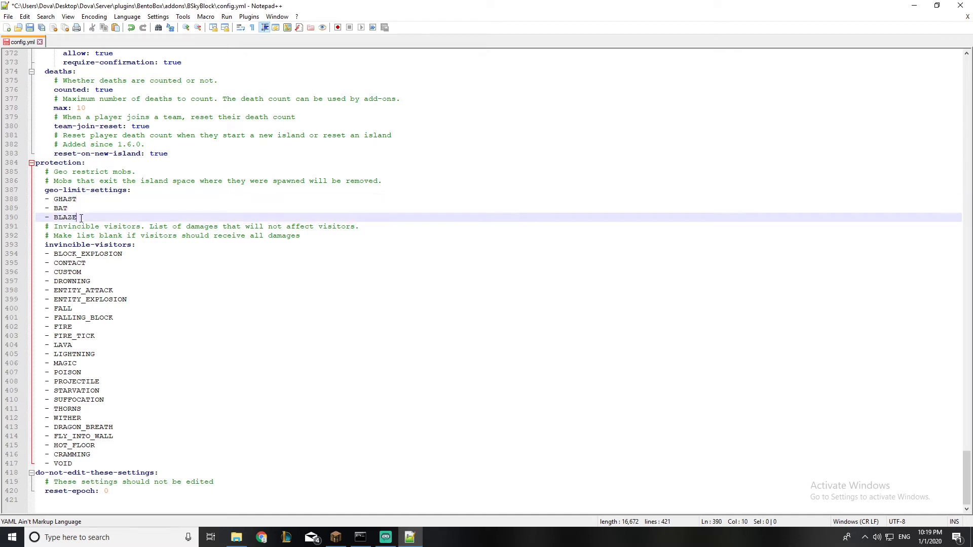
{"action": "left_click", "coordinate": [84, 208]}
{"action": "left_click", "coordinate": [91, 219]}
{"action": "left_click", "coordinate": [187, 246]}
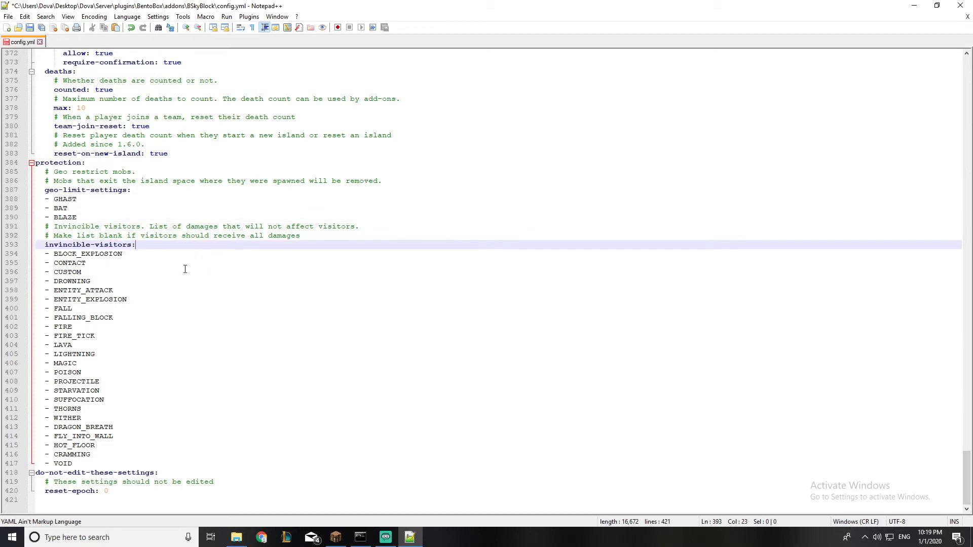
{"action": "left_click", "coordinate": [114, 263]}
{"action": "left_click", "coordinate": [105, 275]}
{"action": "left_click", "coordinate": [106, 281]}
{"action": "left_click", "coordinate": [110, 290]}
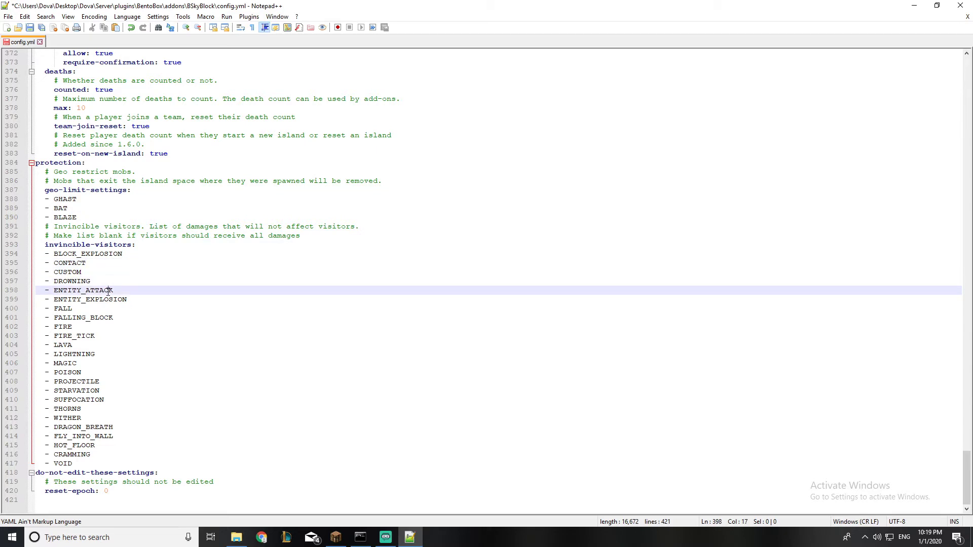
{"action": "left_click", "coordinate": [131, 307]}
{"action": "left_click", "coordinate": [130, 319]}
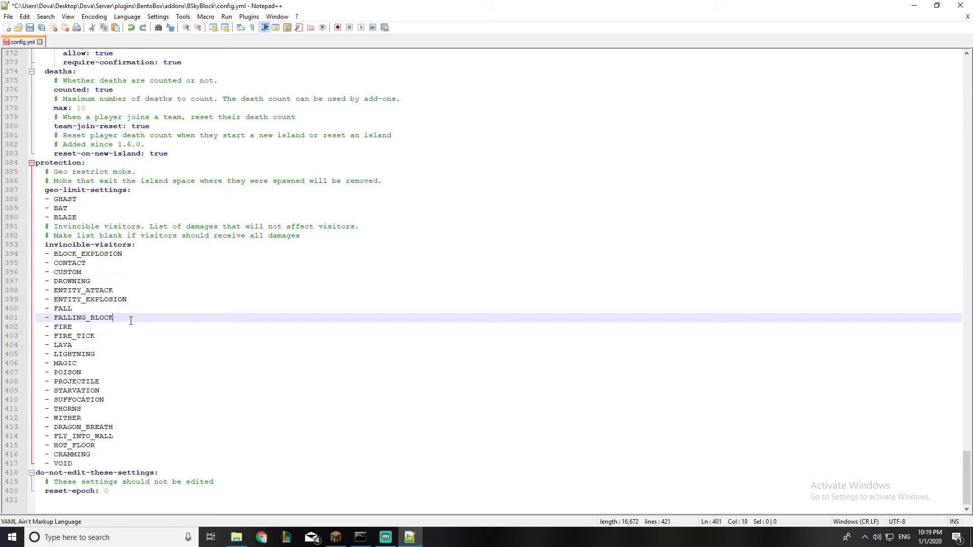
{"action": "left_click", "coordinate": [113, 326]}
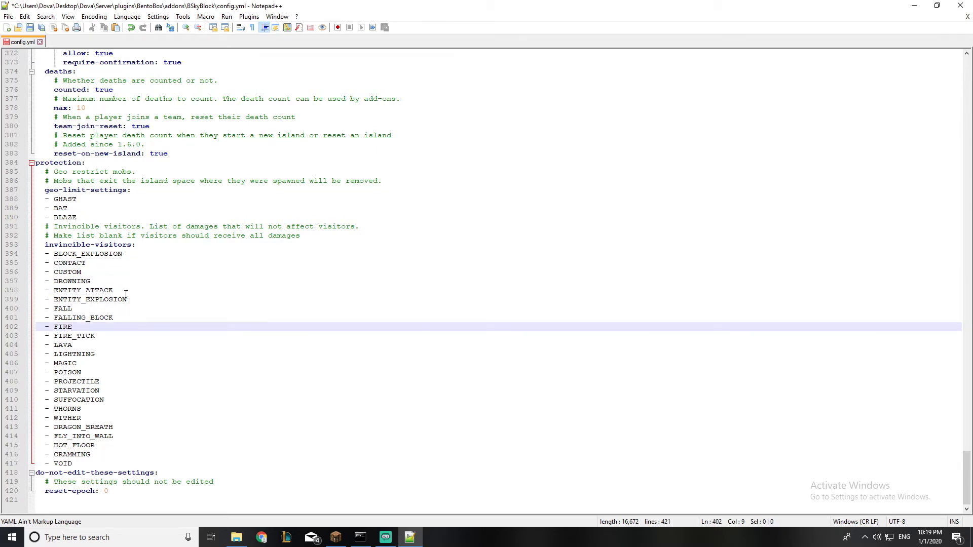
{"action": "left_click", "coordinate": [79, 337]}
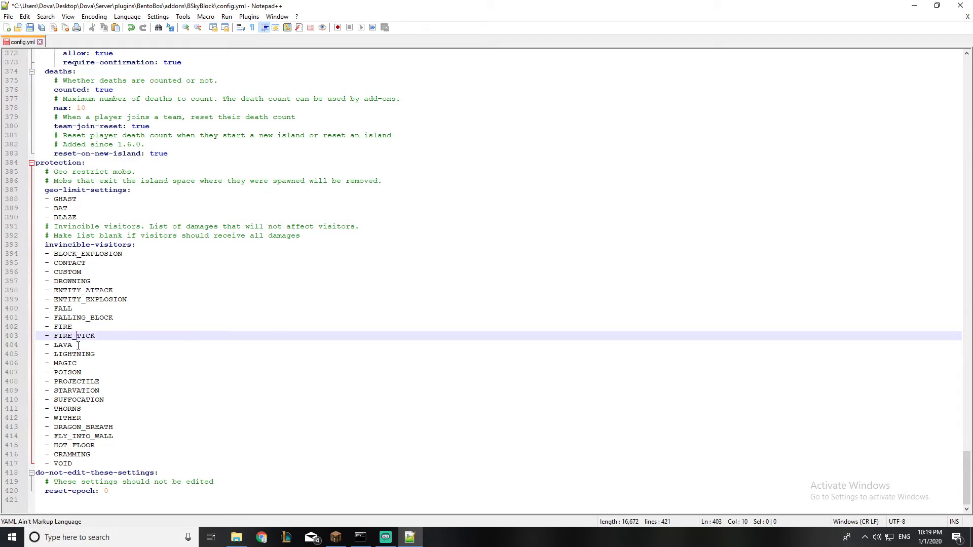
{"action": "left_click", "coordinate": [86, 347]}
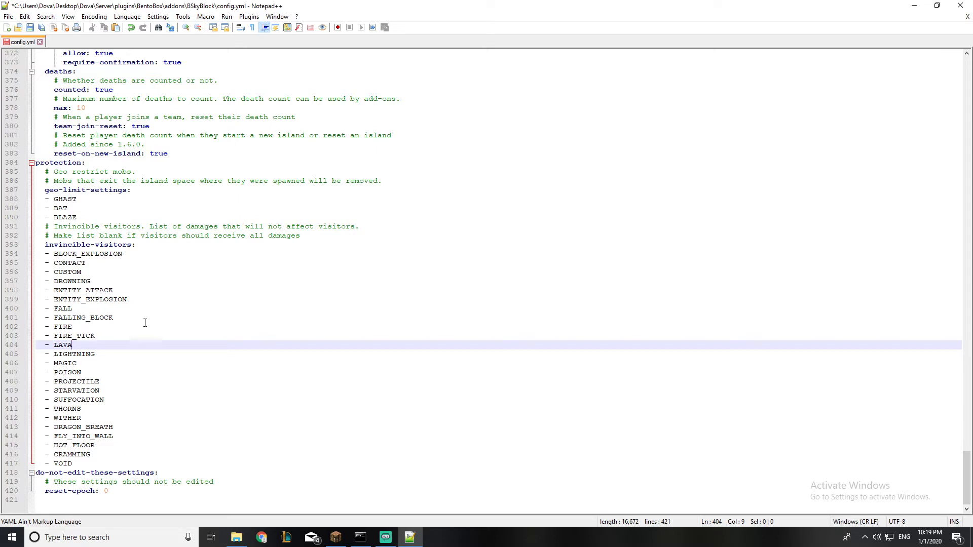
{"action": "left_click", "coordinate": [134, 400]}
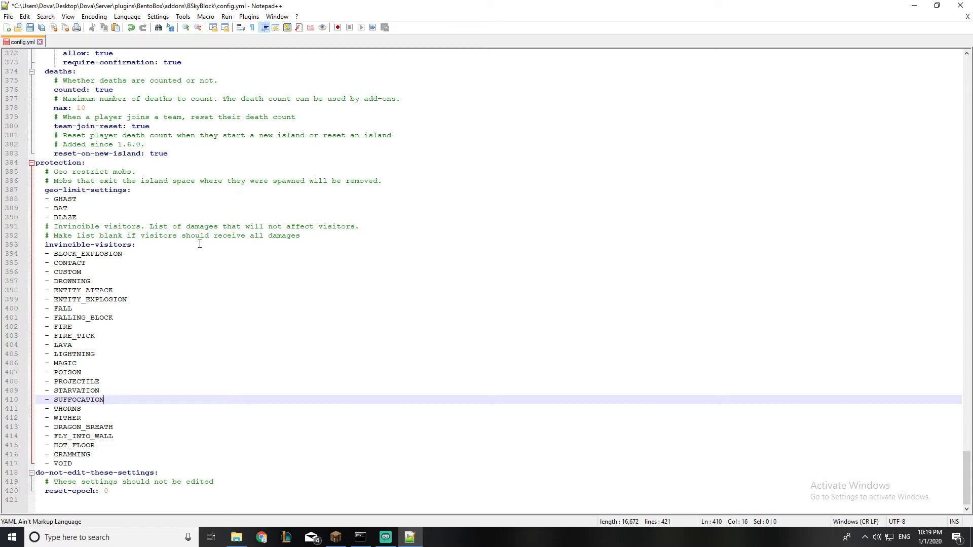
{"action": "left_click", "coordinate": [151, 410]}
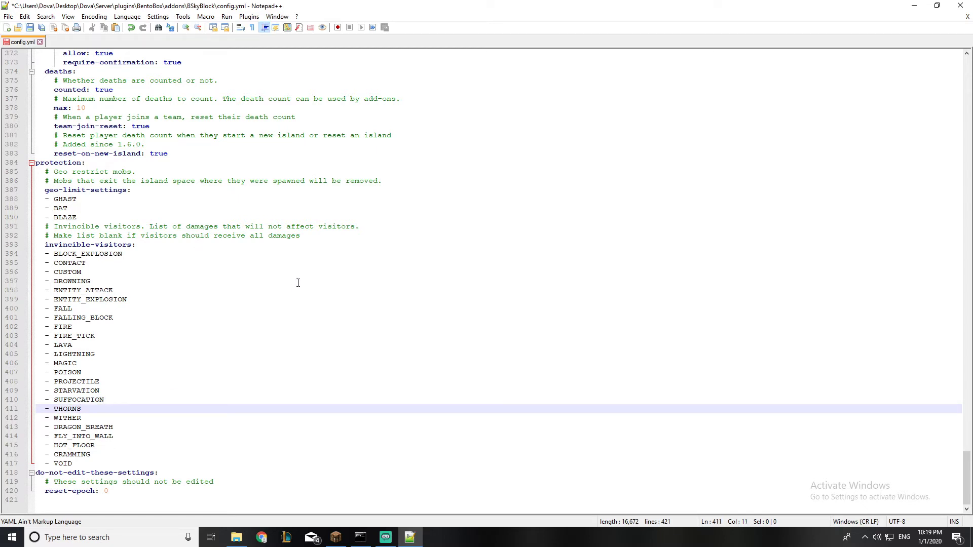
- In Minecraft, walk off the island edge and start typing /bsbad in chat
{"action": "left_click", "coordinate": [386, 538]}
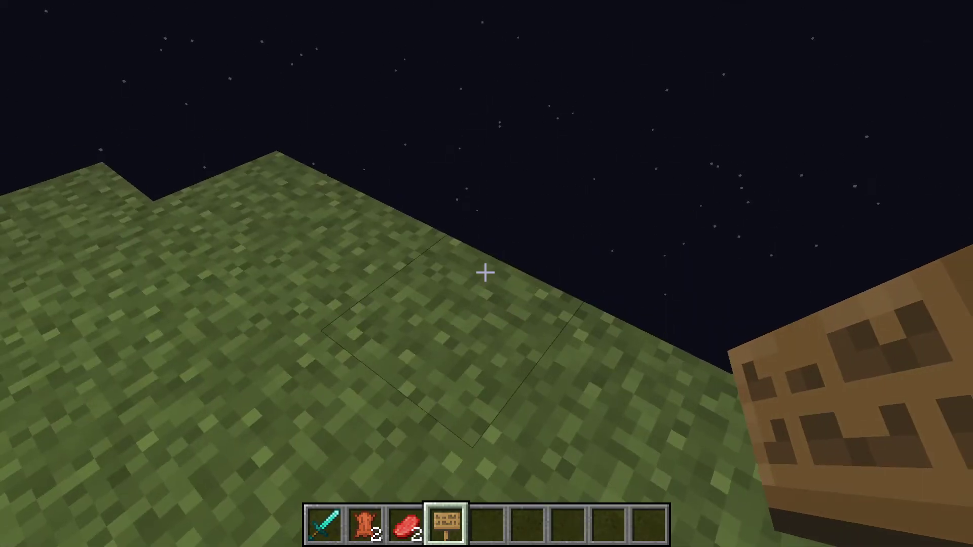
{"action": "key", "text": "w"}
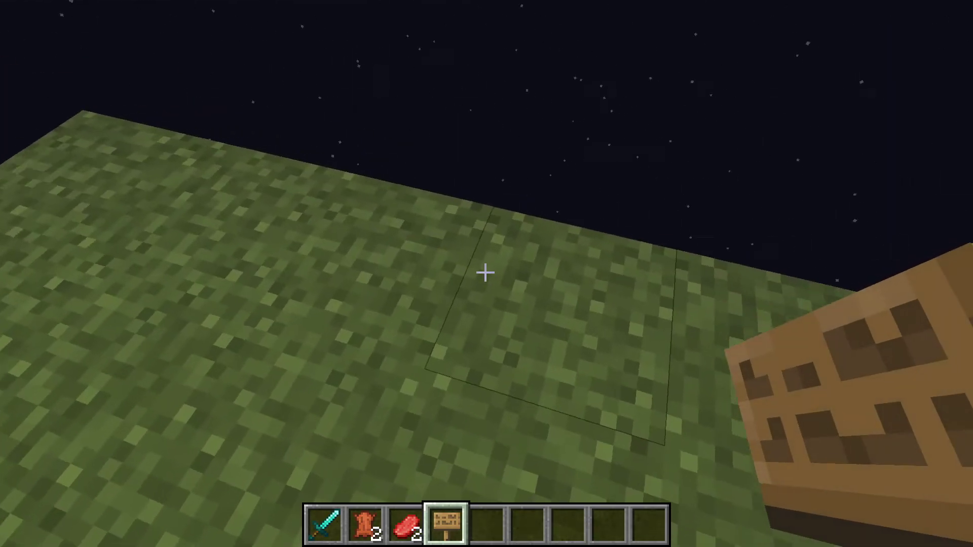
{"action": "key", "text": "w"}
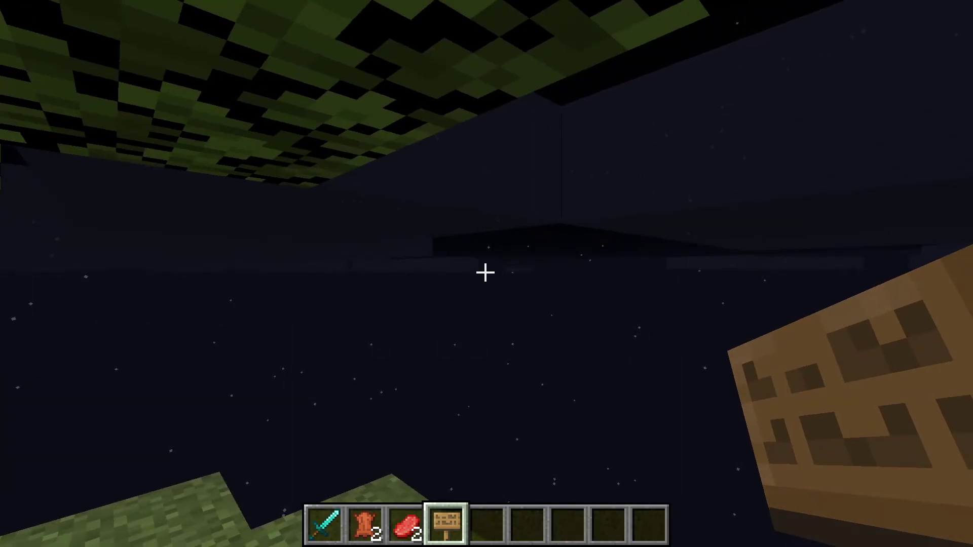
{"action": "type", "text": "w/"}
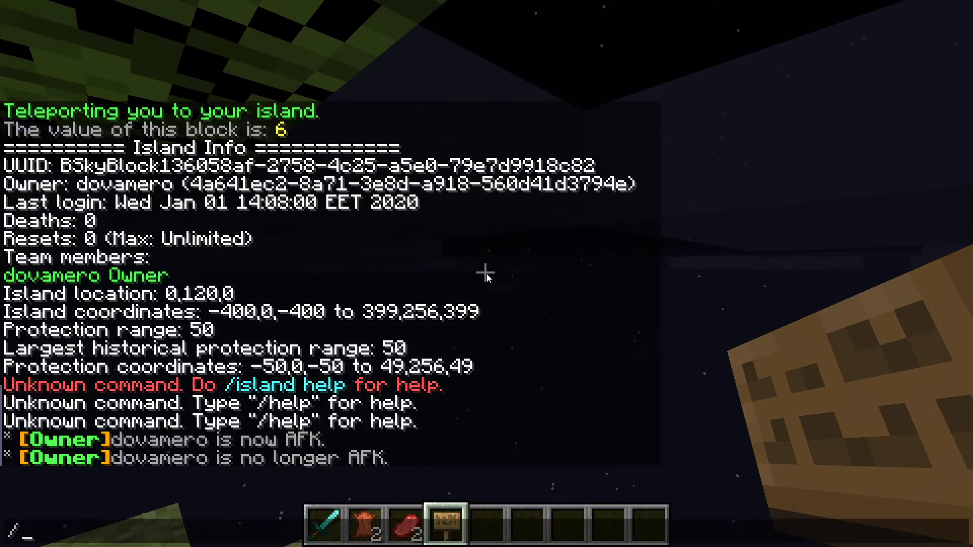
{"action": "type", "text": "bsbad"}
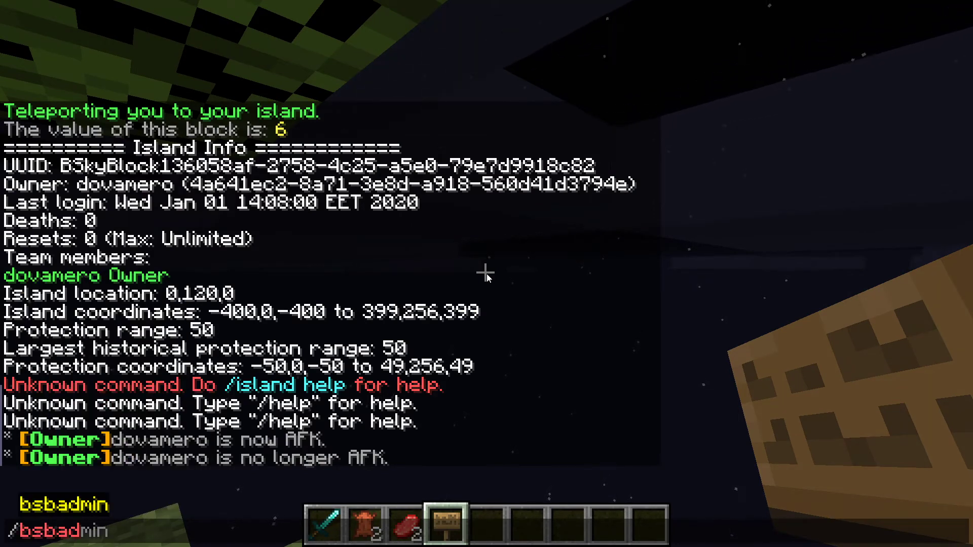
- Complete the command to /bsbadmin and run it with the deleteisland subcommand
{"action": "key", "text": "Tab"}
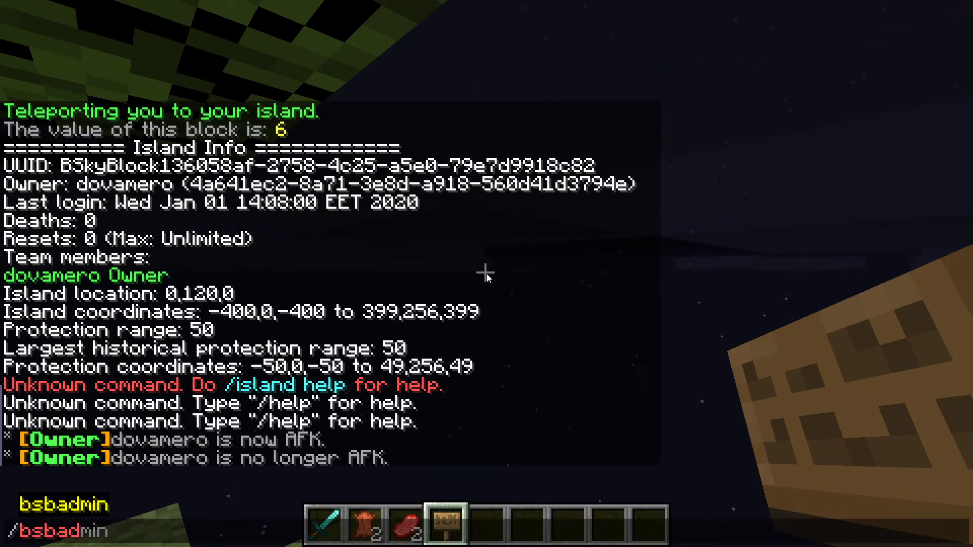
{"action": "key", "text": "BackSpace"}
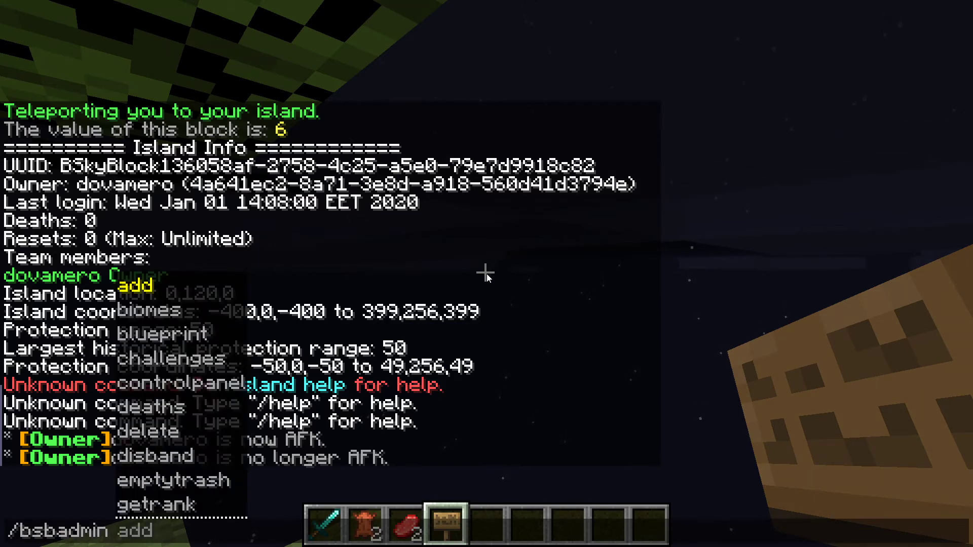
{"action": "type", "text": "deleteisland"}
{"action": "key", "text": "Return"}
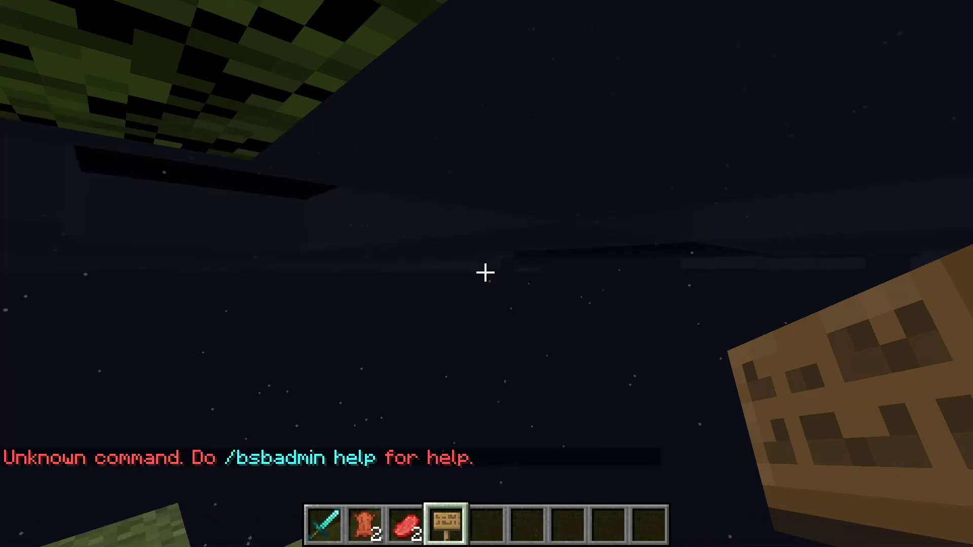
- Rerun it as /bsbadmin delete followed by the player's name
{"action": "key", "text": "t"}
{"action": "key", "text": "Up"}
{"action": "key", "text": "BackSpace"}
{"action": "key", "text": "BackSpace"}
{"action": "key", "text": "BackSpace"}
{"action": "key", "text": "BackSpace"}
{"action": "key", "text": "BackSpace"}
{"action": "key", "text": "BackSpace"}
{"action": "key", "text": "Return"}
{"action": "key", "text": "t"}
{"action": "key", "text": "Up"}
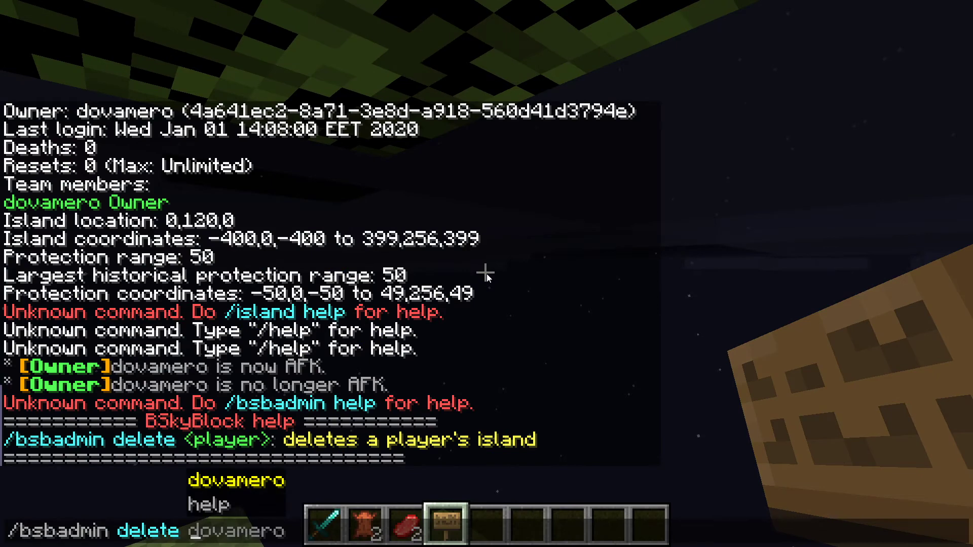
{"action": "type", "text": "dovamero"}
{"action": "key", "text": "Return"}
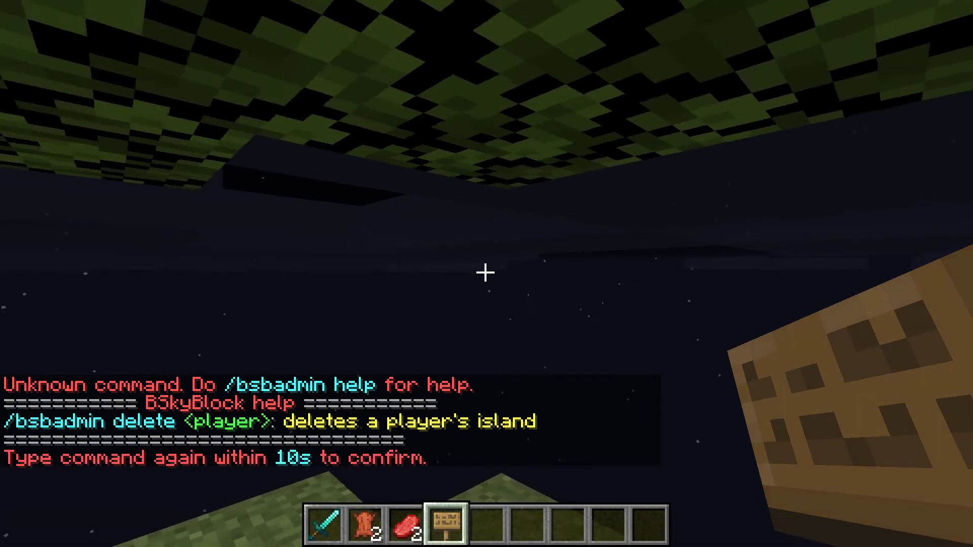
- Repeat the delete command to confirm deleting the island at 0,120,0
{"action": "key", "text": "t"}
{"action": "key", "text": "Up"}
{"action": "key", "text": "Return"}
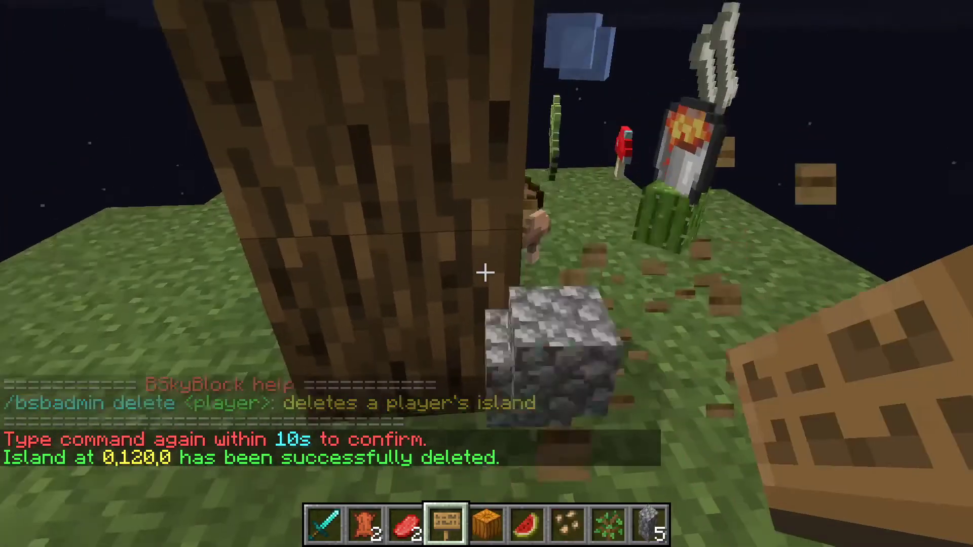
- Run /island and pick the first island type to generate a fresh island
{"action": "type", "text": "/island"}
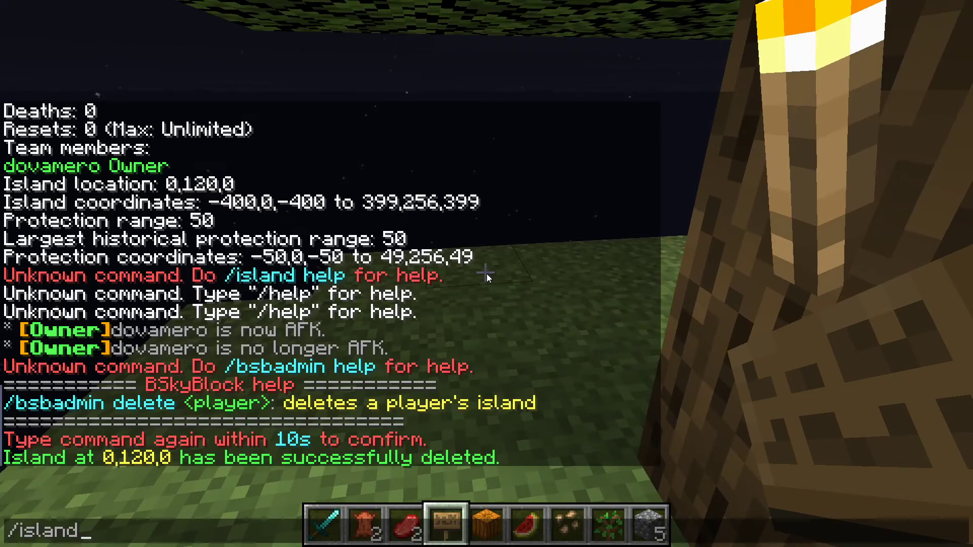
{"action": "key", "text": "Return"}
{"action": "left_click", "coordinate": [331, 195]}
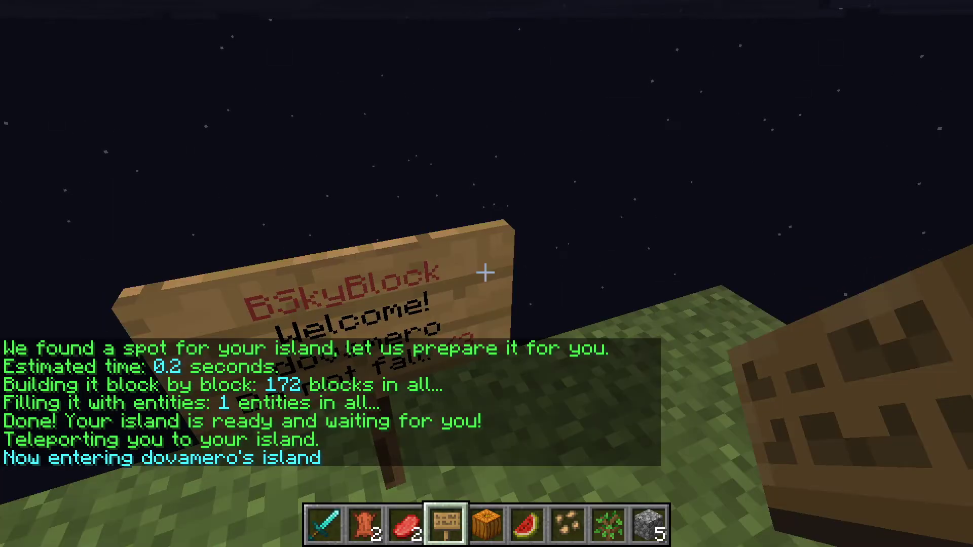
- Step back from the welcome sign, switch to the diamond sword and kill the cow MooMoo for leather
{"action": "key", "text": "s"}
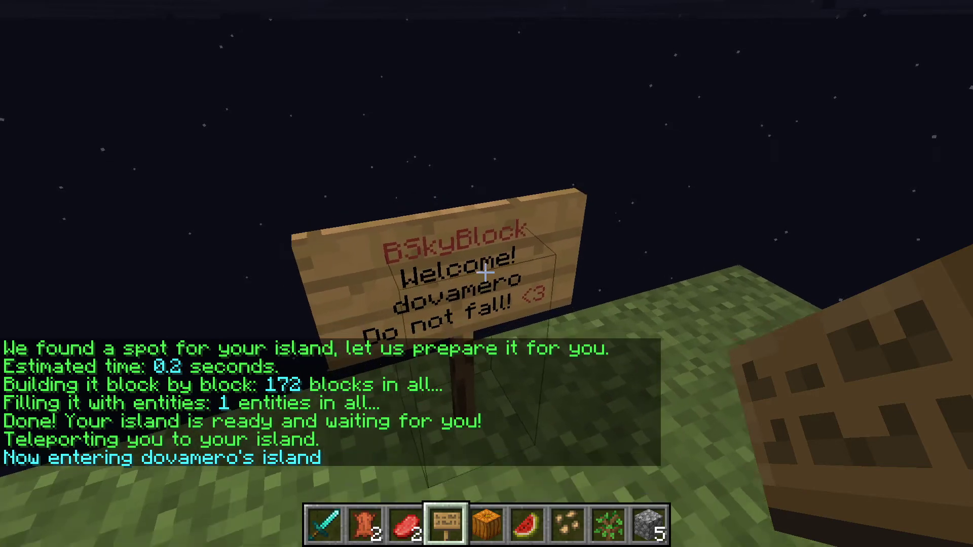
{"action": "key", "text": "slash"}
{"action": "key", "text": "Return"}
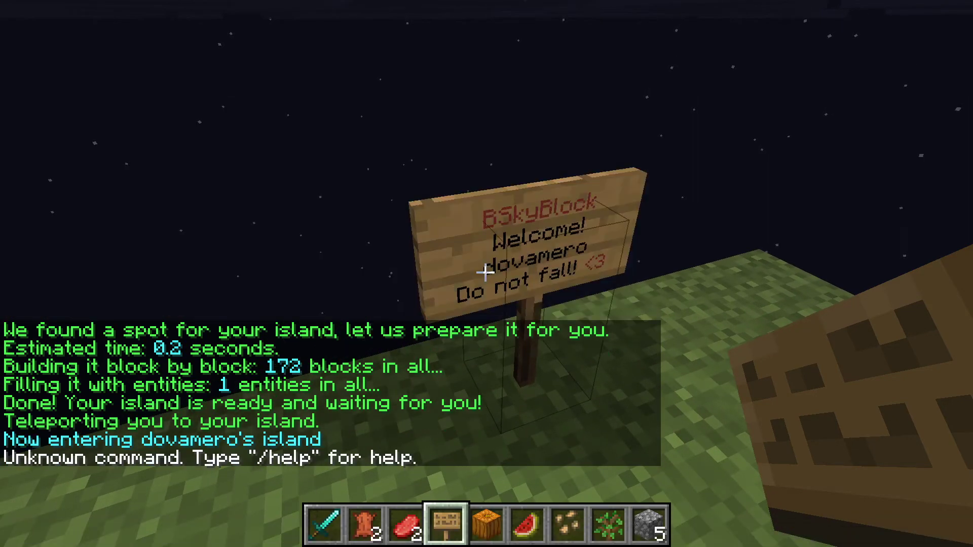
{"action": "key", "text": "1"}
{"action": "left_click", "coordinate": [486, 272]}
{"action": "left_click", "coordinate": [485, 272]}
{"action": "left_click", "coordinate": [485, 273]}
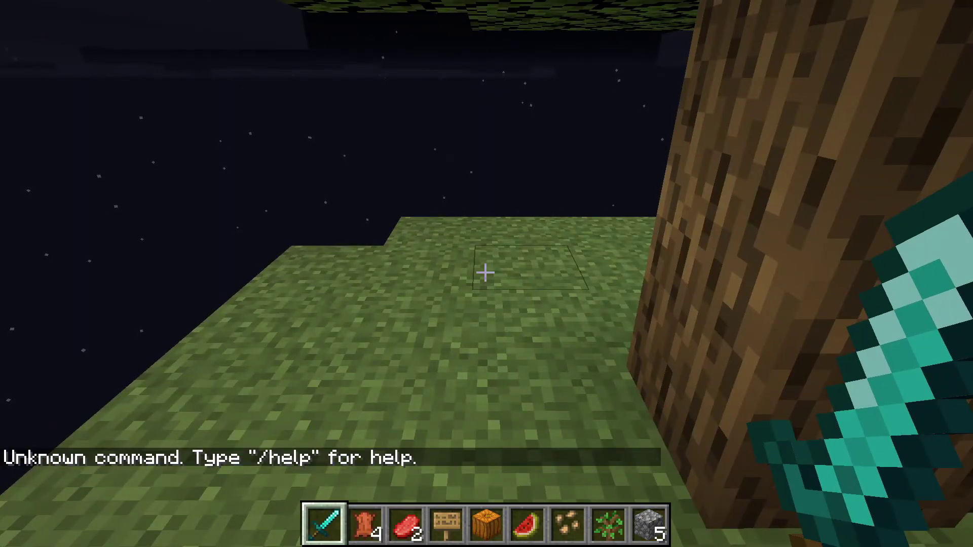
- Register the player to the island with /bsbadmin register and their player name
{"action": "type", "text": "/bsbad"}
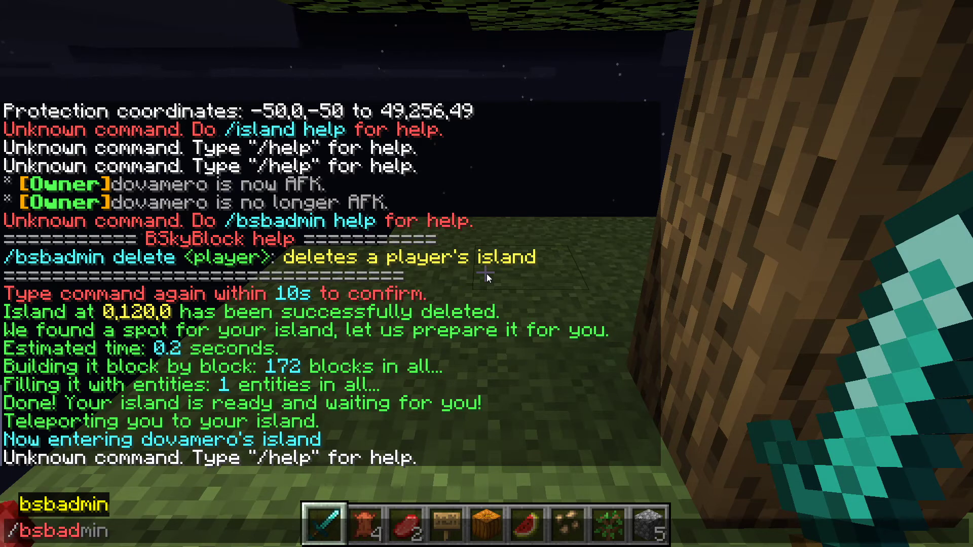
{"action": "type", "text": "min"}
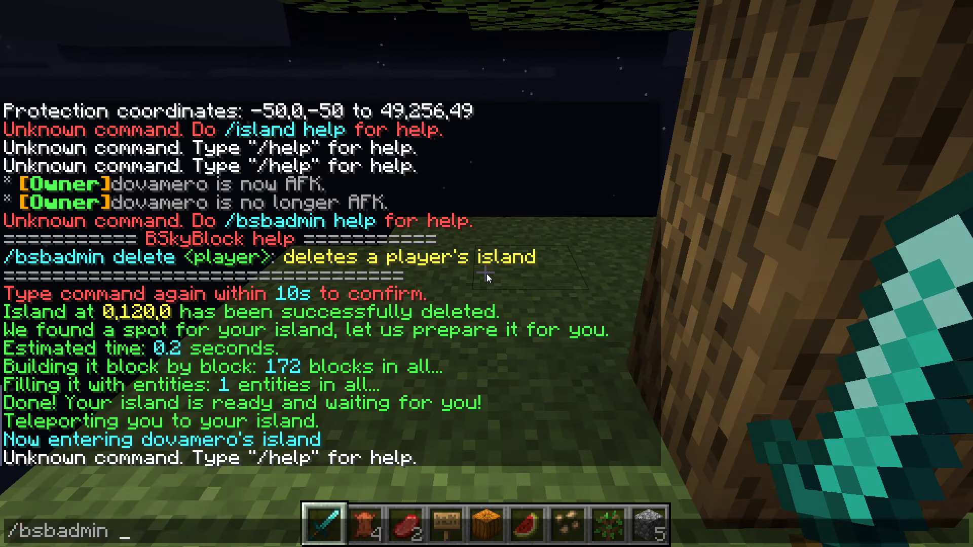
{"action": "type", "text": " register dovamero"}
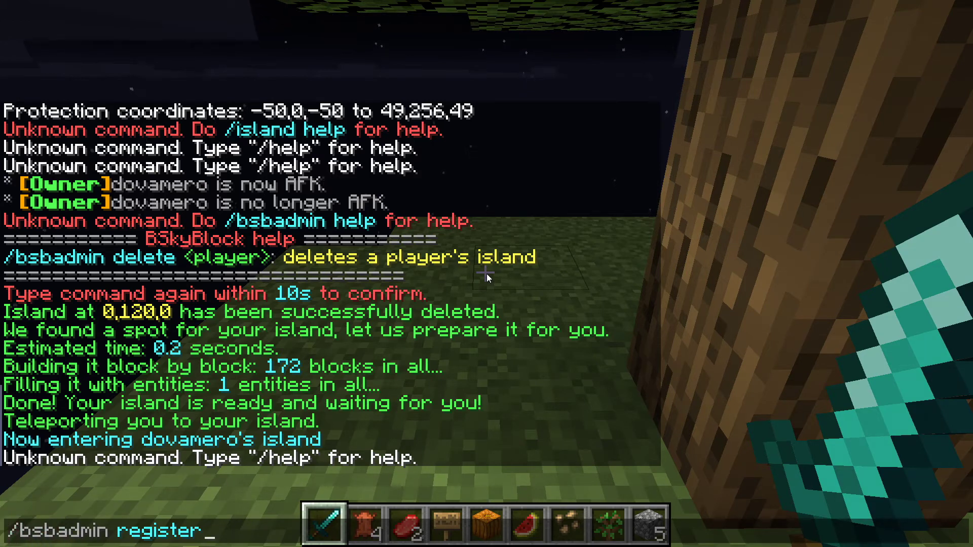
{"action": "key", "text": "Tab"}
{"action": "type", "text": "dovamero"}
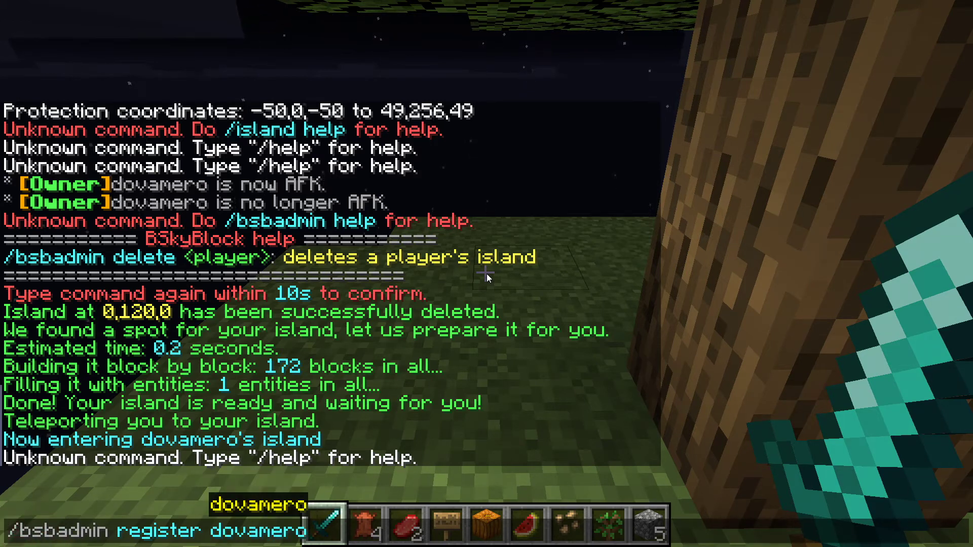
{"action": "key", "text": "Return"}
- Unregister the player from the island at 0,120,800 with /bsbadmin unregister, confirming it
{"action": "key", "text": "t"}
{"action": "key", "text": "Up"}
{"action": "key", "text": "BackSpace"}
{"action": "key", "text": "BackSpace"}
{"action": "key", "text": "BackSpace"}
{"action": "key", "text": "BackSpace"}
{"action": "key", "text": "BackSpace"}
{"action": "key", "text": "BackSpace"}
{"action": "key", "text": "BackSpace"}
{"action": "key", "text": "BackSpace"}
{"action": "key", "text": "BackSpace"}
{"action": "key", "text": "BackSpace"}
{"action": "key", "text": "BackSpace"}
{"action": "key", "text": "BackSpace"}
{"action": "key", "text": "BackSpace"}
{"action": "key", "text": "BackSpace"}
{"action": "key", "text": "BackSpace"}
{"action": "key", "text": "BackSpace"}
{"action": "key", "text": "BackSpace"}
{"action": "type", "text": "un"}
{"action": "key", "text": "Tab"}
{"action": "type", "text": "dovamero"}
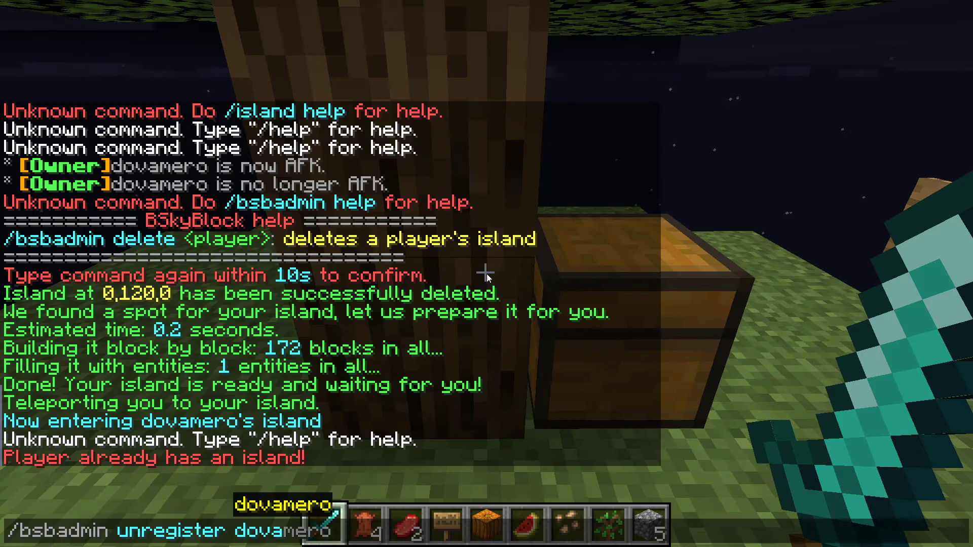
{"action": "key", "text": "Return"}
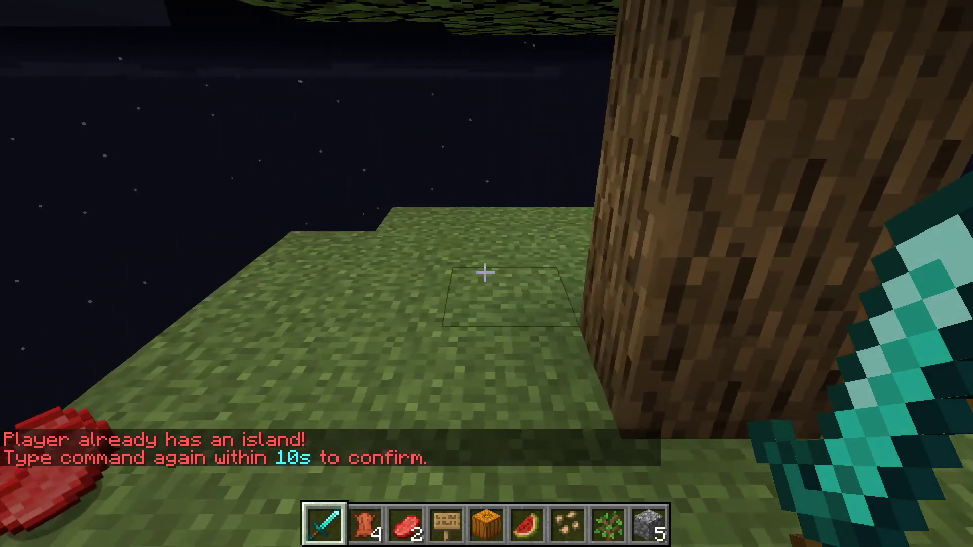
{"action": "key", "text": "t"}
{"action": "key", "text": "Up"}
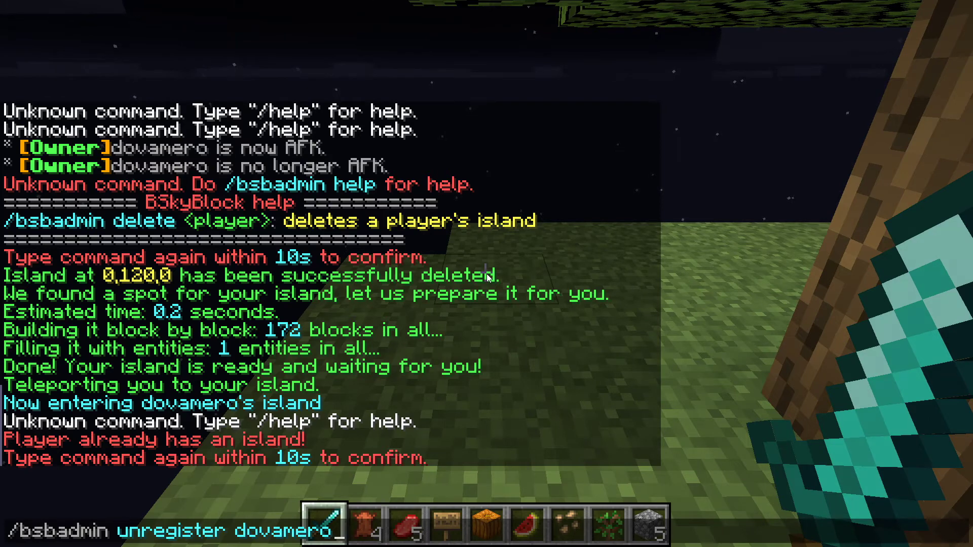
{"action": "key", "text": "Return"}
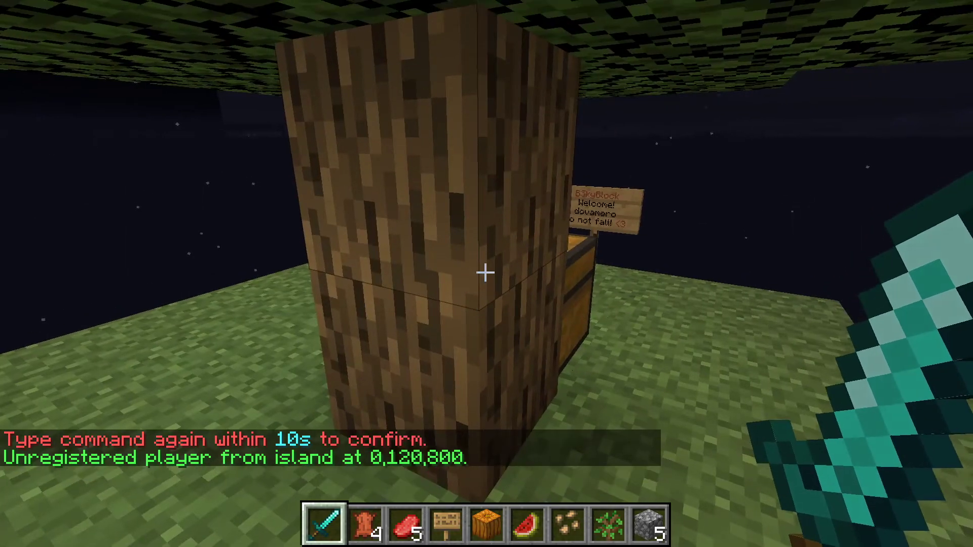
- Run /island and choose Original SkyBlock to build a new island
{"action": "left_click", "coordinate": [485, 273]}
{"action": "type", "text": "t/island"}
{"action": "key", "text": "Return"}
{"action": "left_click", "coordinate": [340, 193]}
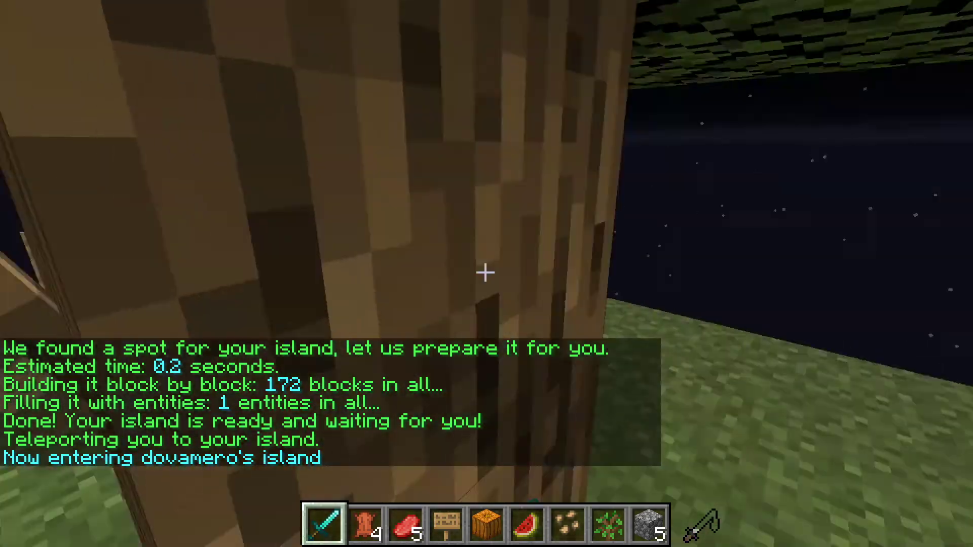
- Kill the new island's cow for leather and beef, then start typing /bsbadmin limits
{"action": "left_click", "coordinate": [485, 273]}
{"action": "left_click", "coordinate": [485, 272]}
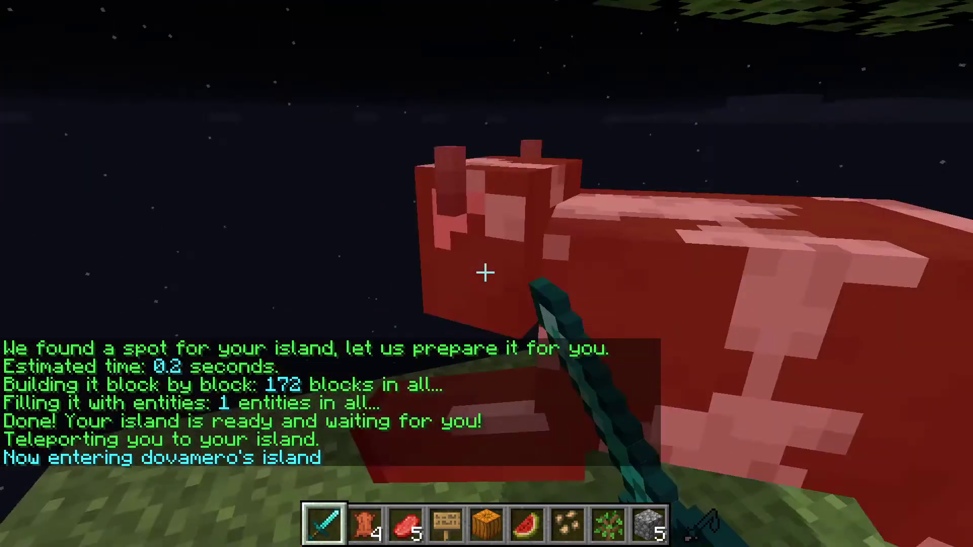
{"action": "left_click", "coordinate": [485, 272]}
{"action": "left_click", "coordinate": [485, 272]}
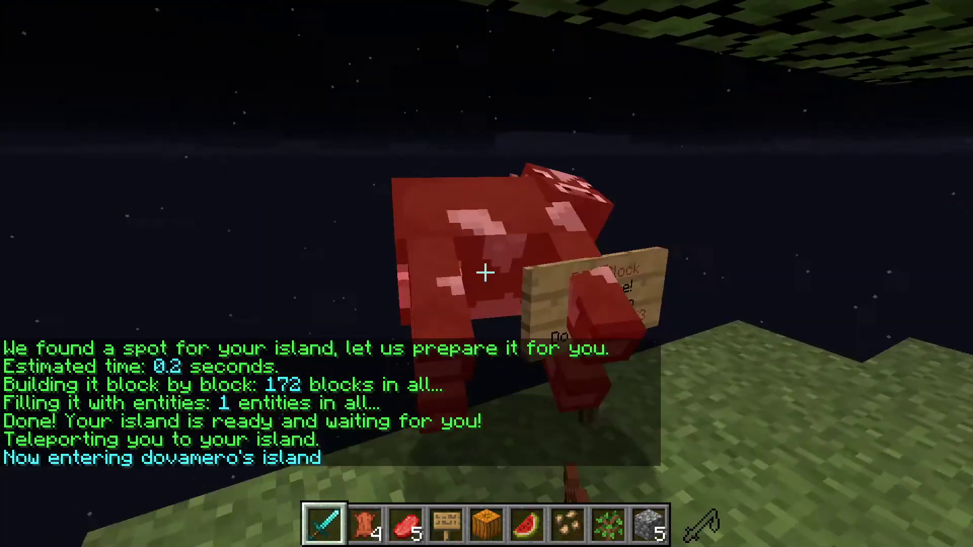
{"action": "left_click", "coordinate": [484, 272]}
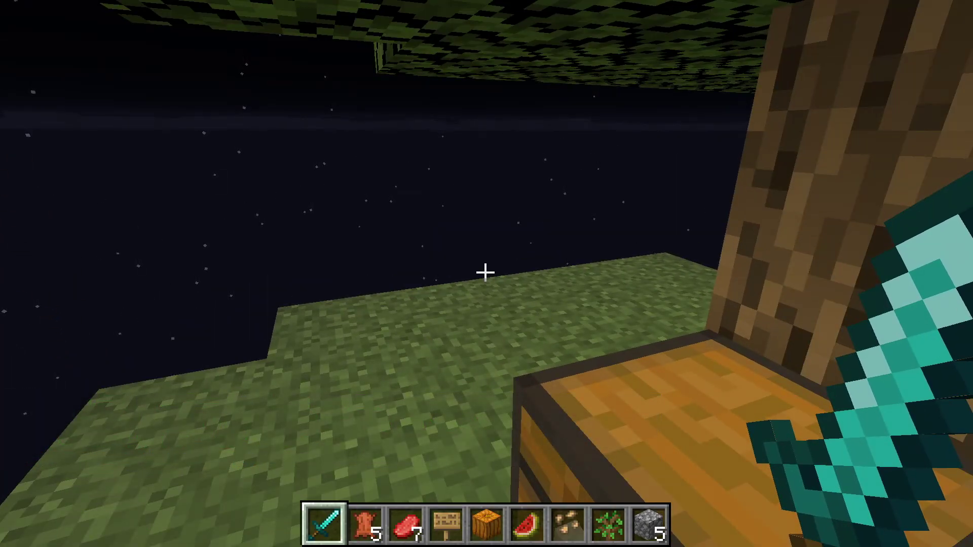
{"action": "type", "text": "/bsbadmin limits"}
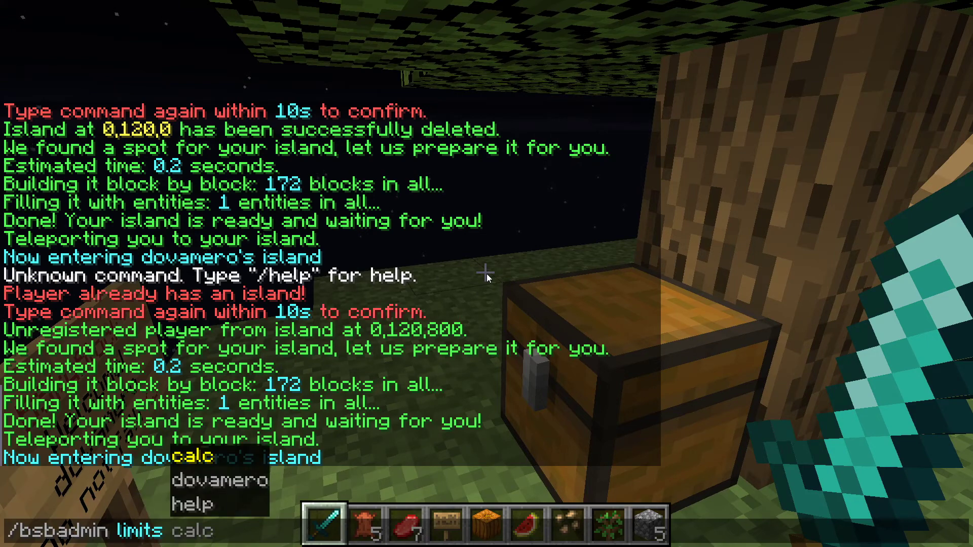
{"action": "key", "text": "Down"}
{"action": "key", "text": "Tab"}
{"action": "key", "text": "Return"}
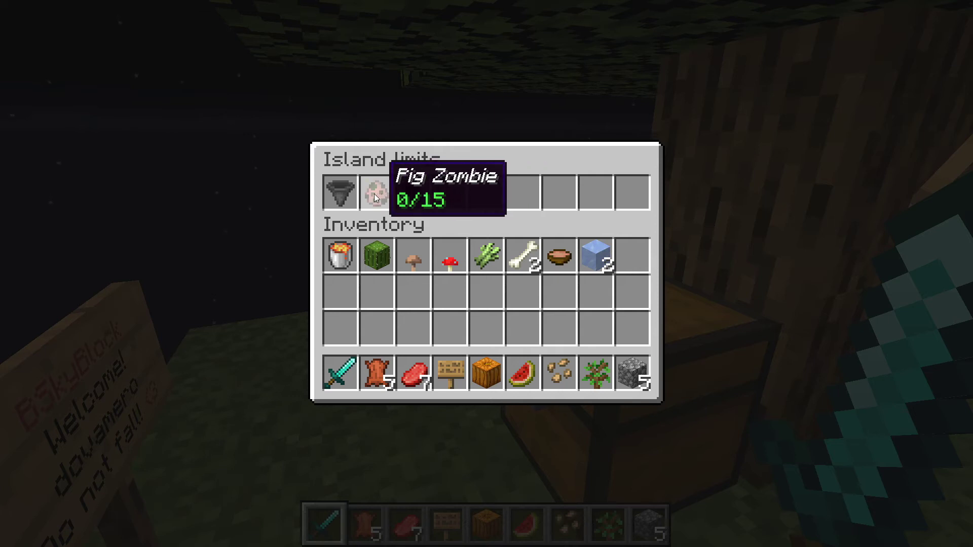
{"action": "key", "text": "Escape"}
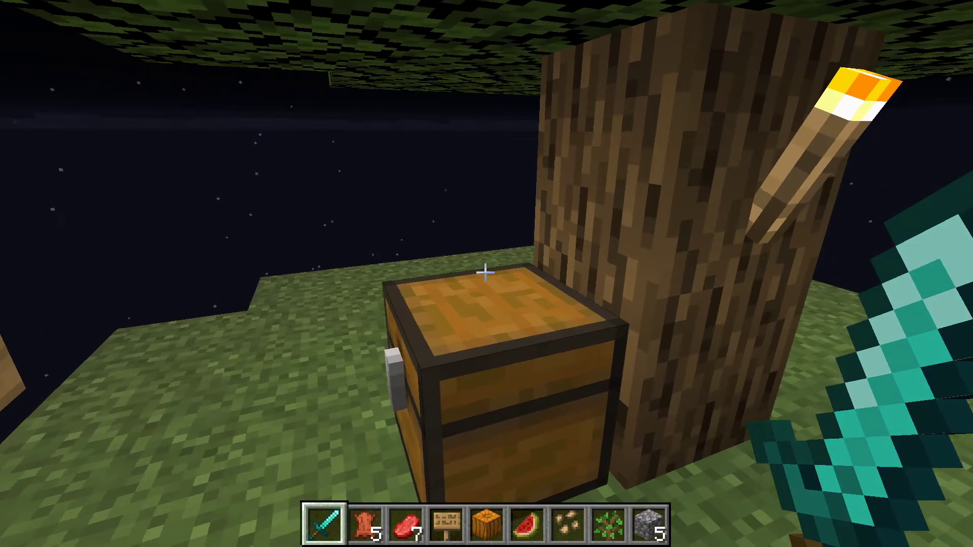
{"action": "type", "text": "/bsbadmi"}
- Open the BSkyBlock admin settings with /bsbadmin settings and look at World Protections
{"action": "type", "text": "n sett"}
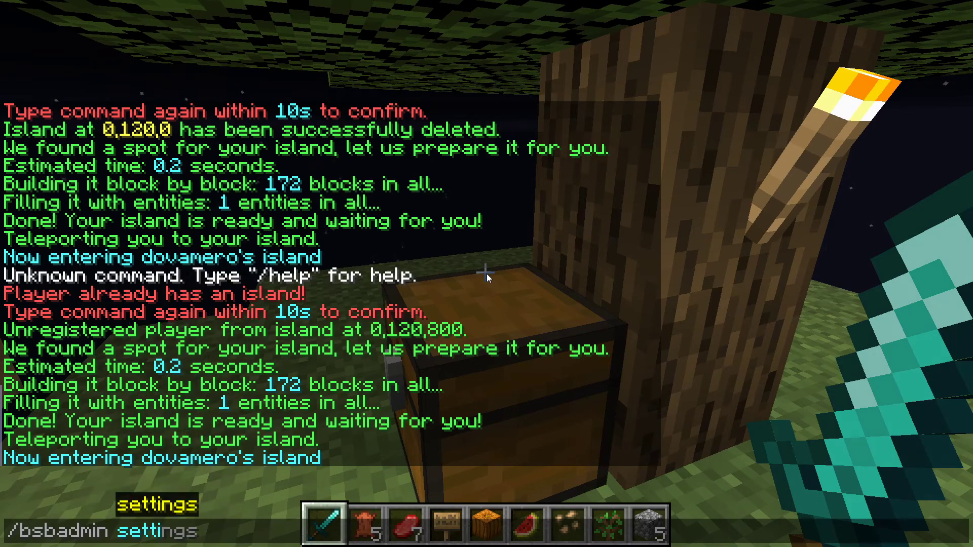
{"action": "key", "text": "Tab"}
{"action": "key", "text": "Return"}
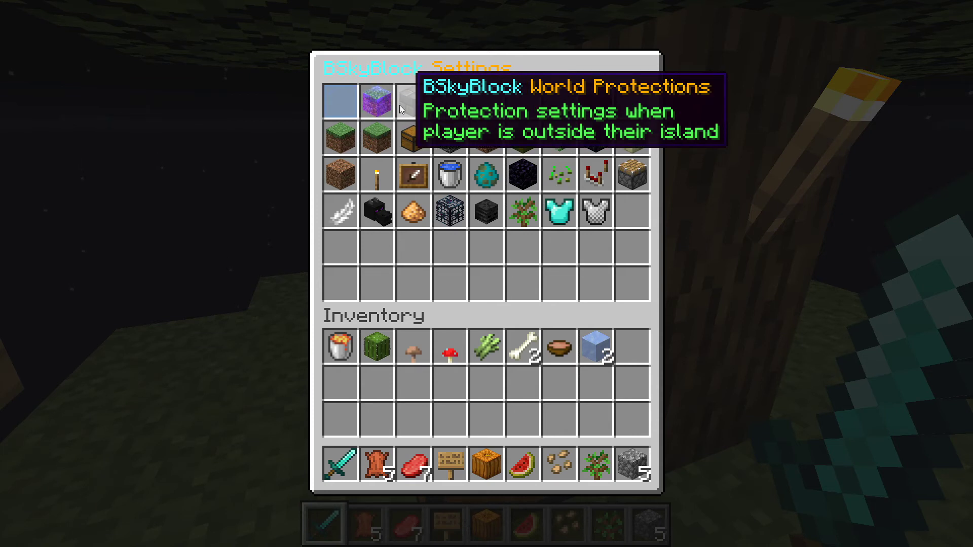
{"action": "left_click", "coordinate": [400, 105]}
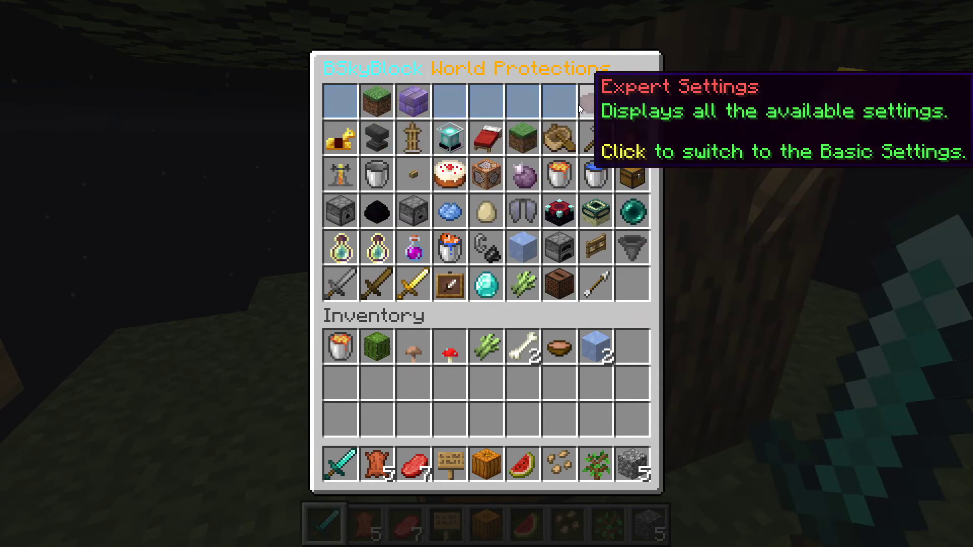
{"action": "left_click", "coordinate": [383, 110]}
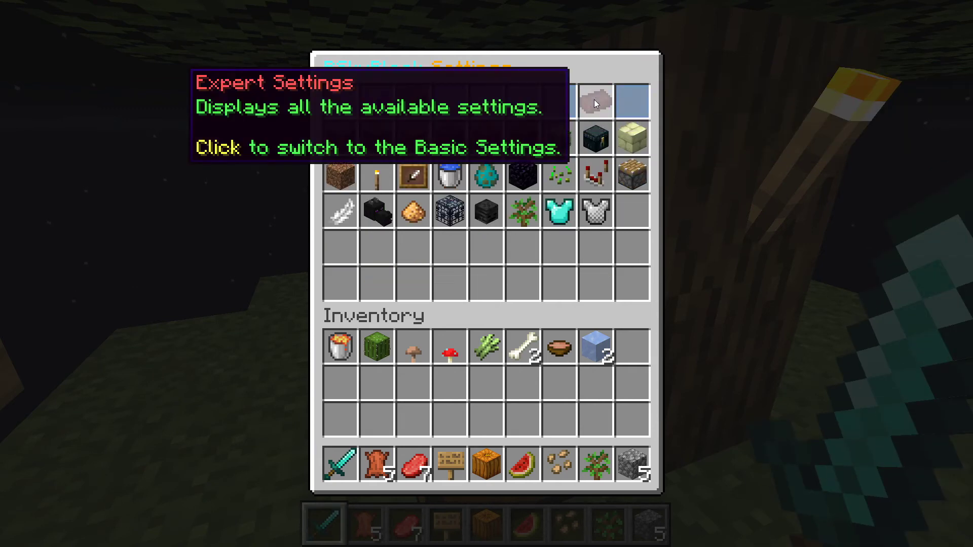
- Toggle Basic then Expert mode, and switch Challenges Island limitation off and back on
{"action": "left_click", "coordinate": [594, 99]}
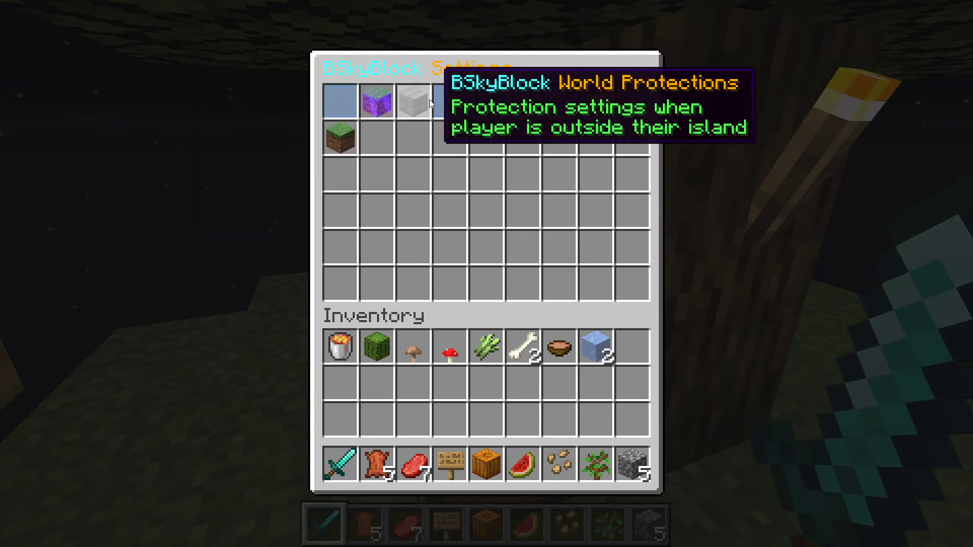
{"action": "left_click", "coordinate": [601, 97]}
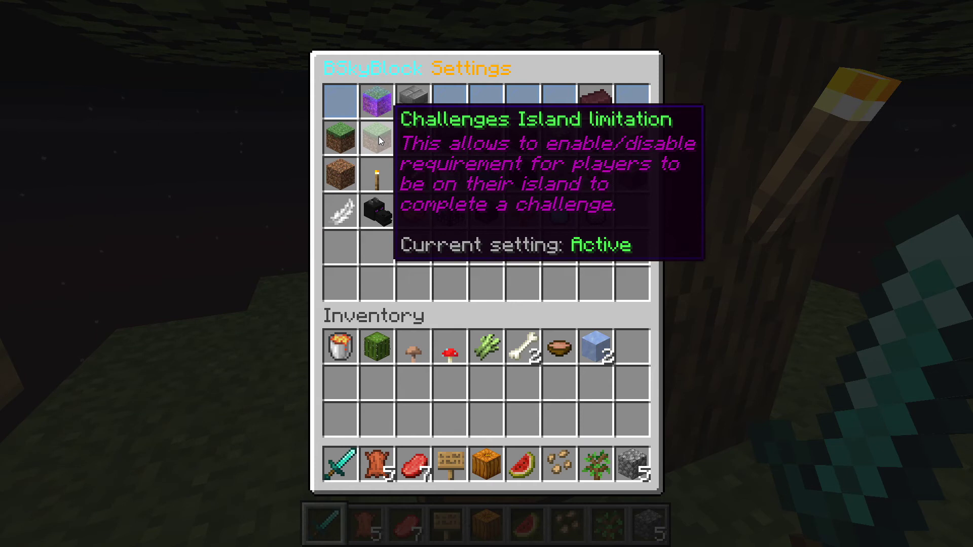
{"action": "left_click", "coordinate": [379, 137]}
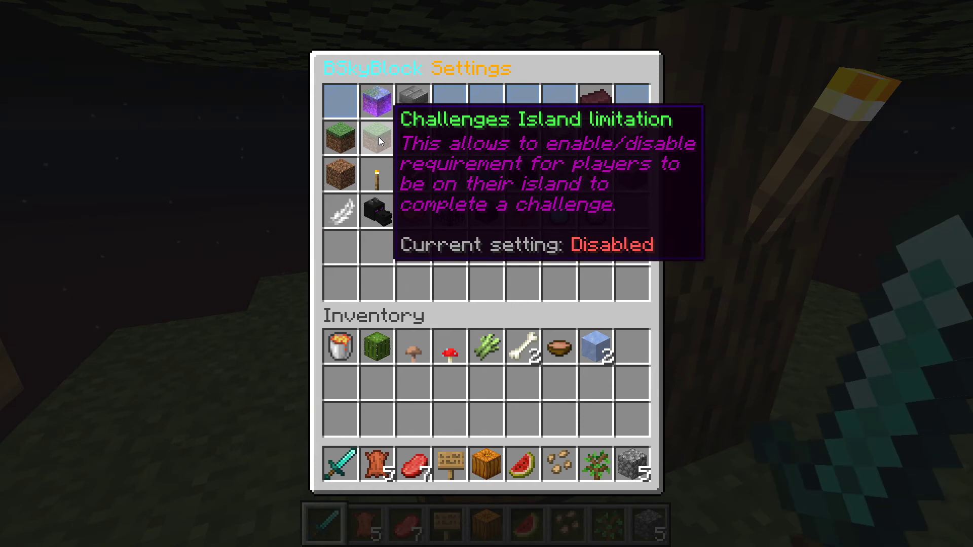
{"action": "left_click", "coordinate": [379, 137]}
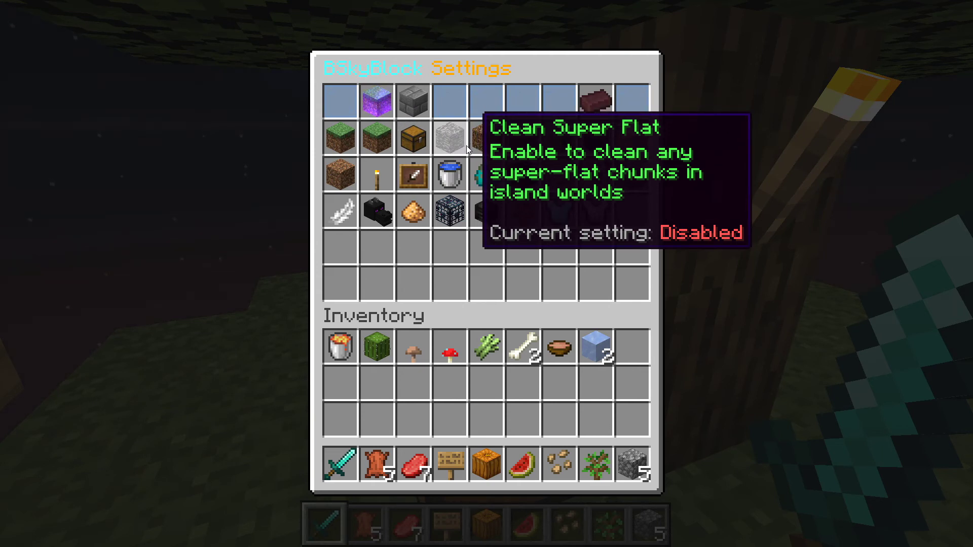
- Close the settings menu and run /island setname to show its usage help
{"action": "key", "text": "Escape"}
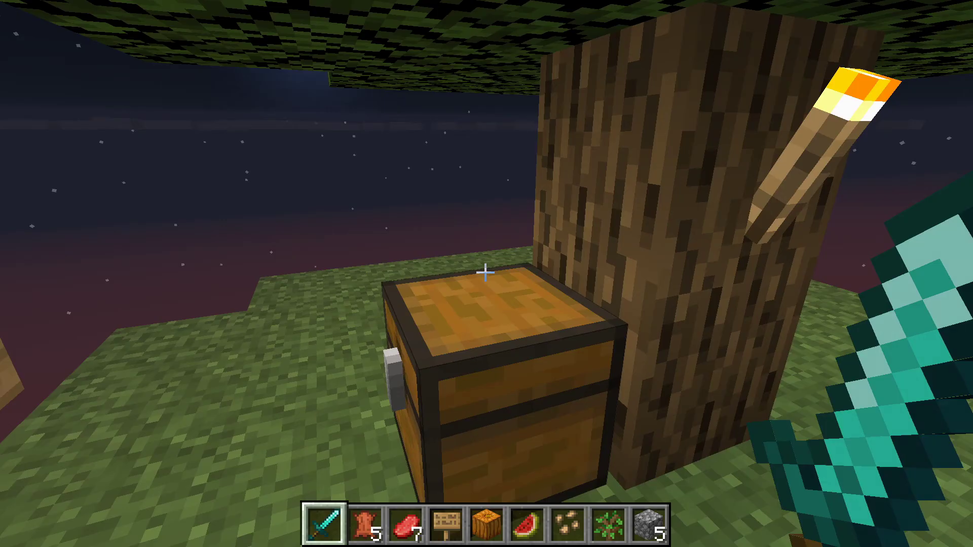
{"action": "type", "text": "/i"}
{"action": "key", "text": "Tab"}
{"action": "key", "text": "BackSpace"}
{"action": "key", "text": "BackSpace"}
{"action": "key", "text": "BackSpace"}
{"action": "key", "text": "BackSpace"}
{"action": "key", "text": "BackSpace"}
{"action": "key", "text": "BackSpace"}
{"action": "key", "text": "BackSpace"}
{"action": "key", "text": "BackSpace"}
{"action": "key", "text": "BackSpace"}
{"action": "key", "text": "BackSpace"}
{"action": "key", "text": "BackSpace"}
{"action": "key", "text": "BackSpace"}
{"action": "type", "text": "sland setname"}
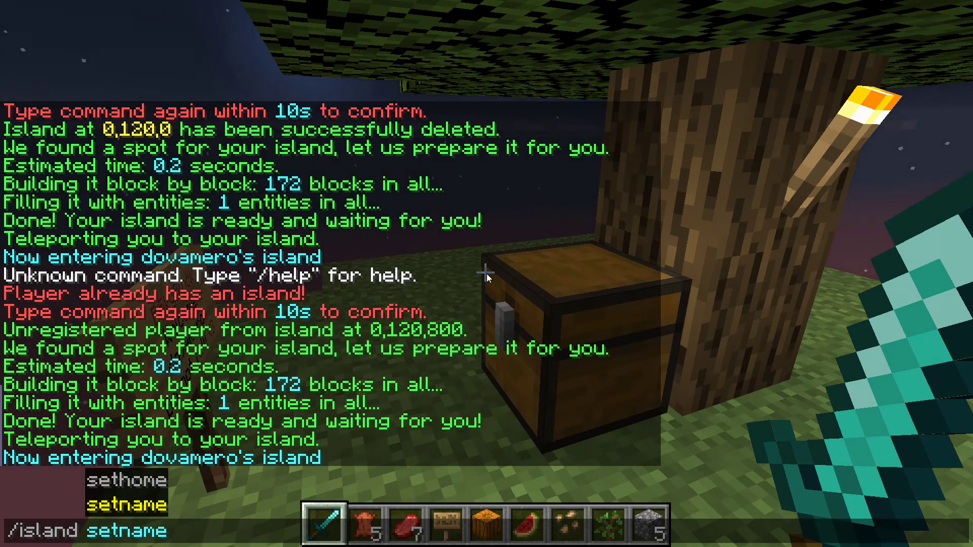
{"action": "key", "text": "Tab"}
{"action": "key", "text": "Return"}
- Rename the island by resending /island setname with a custom name
{"action": "key", "text": "t"}
{"action": "key", "text": "Up"}
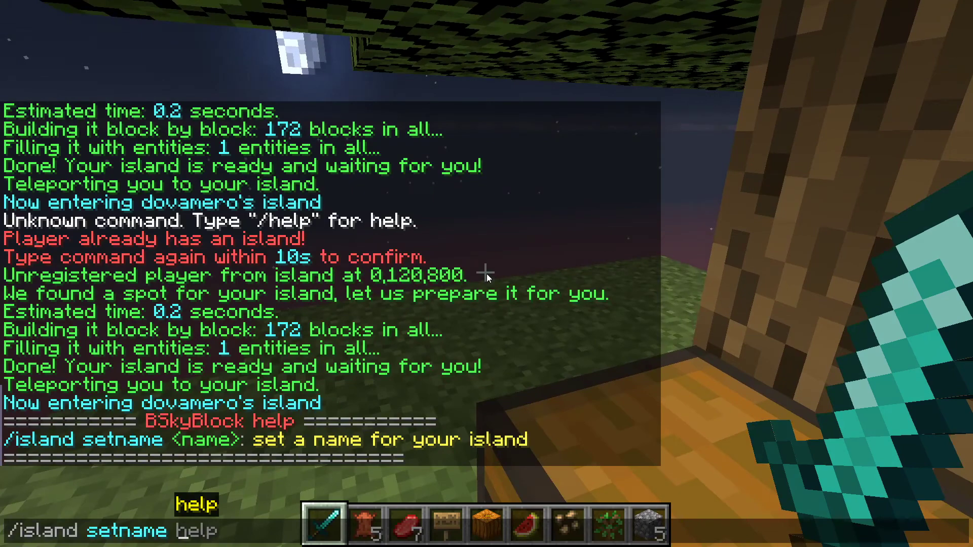
{"action": "type", "text": "DOVA"}
{"action": "key", "text": "Return"}
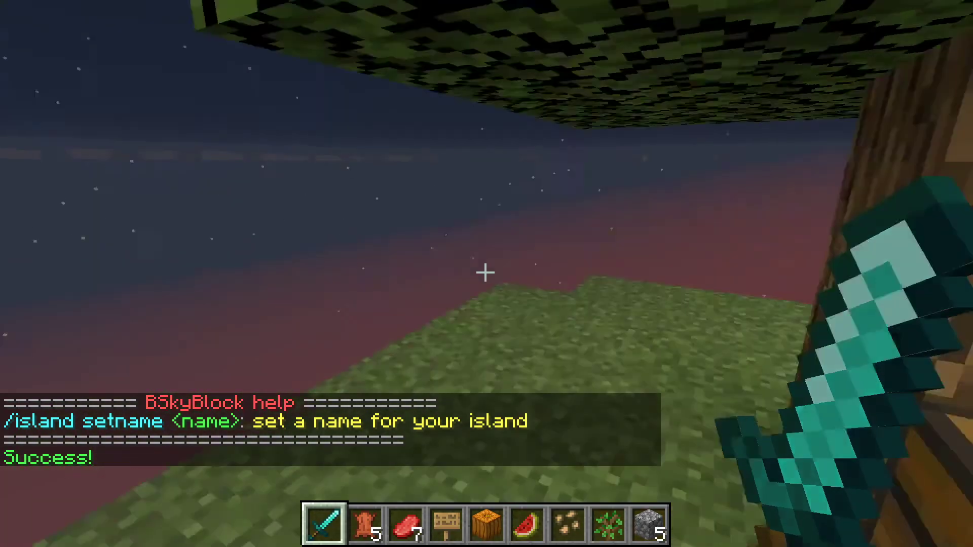
- Reset the island name to default with /island resetname after a misspelled attempt
{"action": "key", "text": "w"}
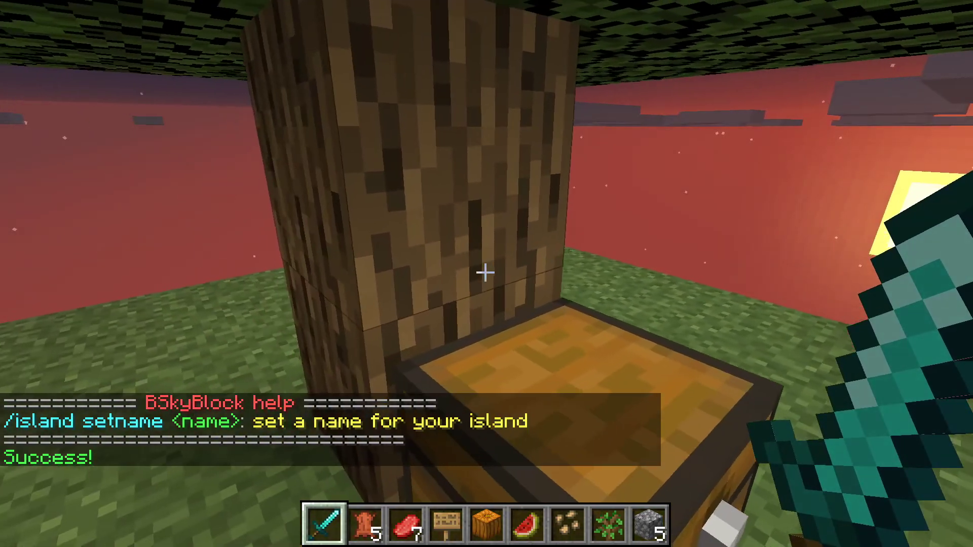
{"action": "key", "text": "slash"}
{"action": "type", "text": "island "}
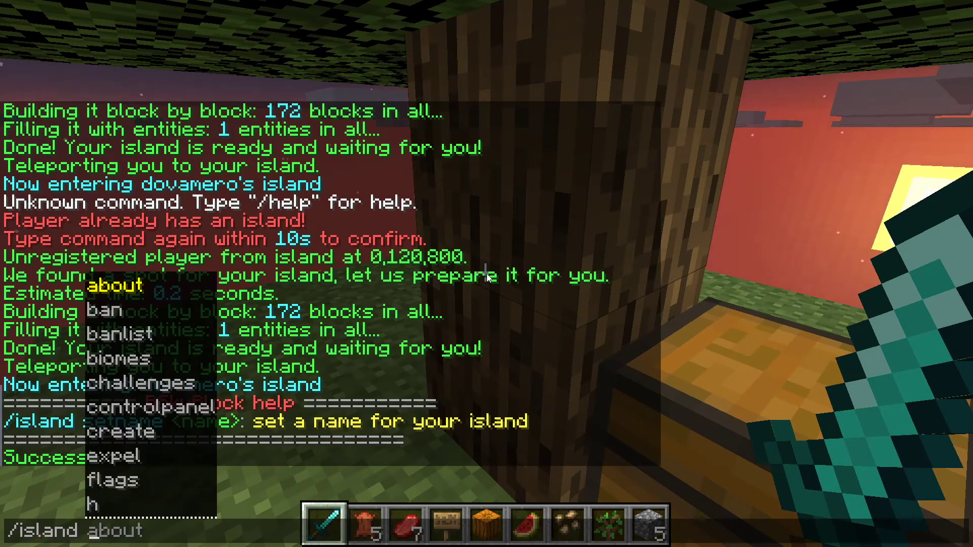
{"action": "type", "text": "restname"}
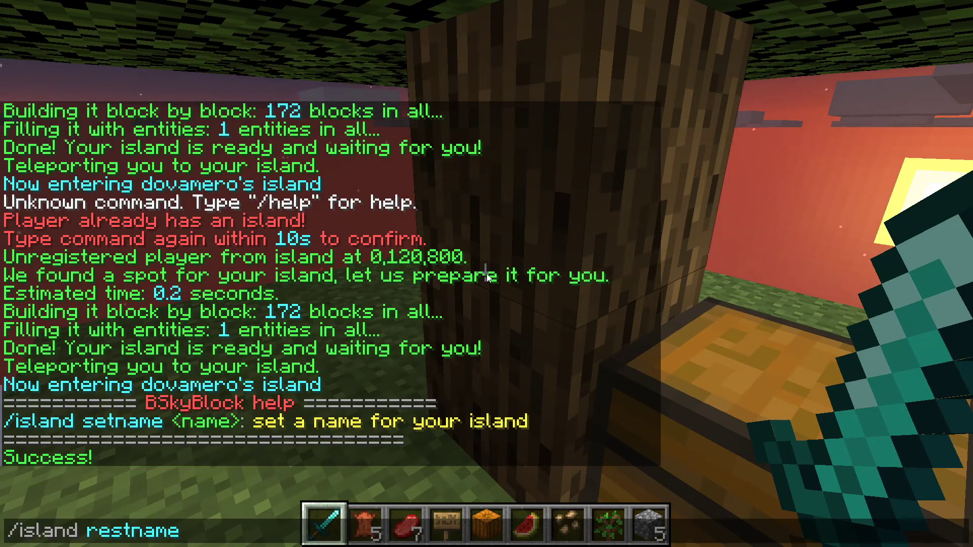
{"action": "key", "text": "Return"}
{"action": "key", "text": "t"}
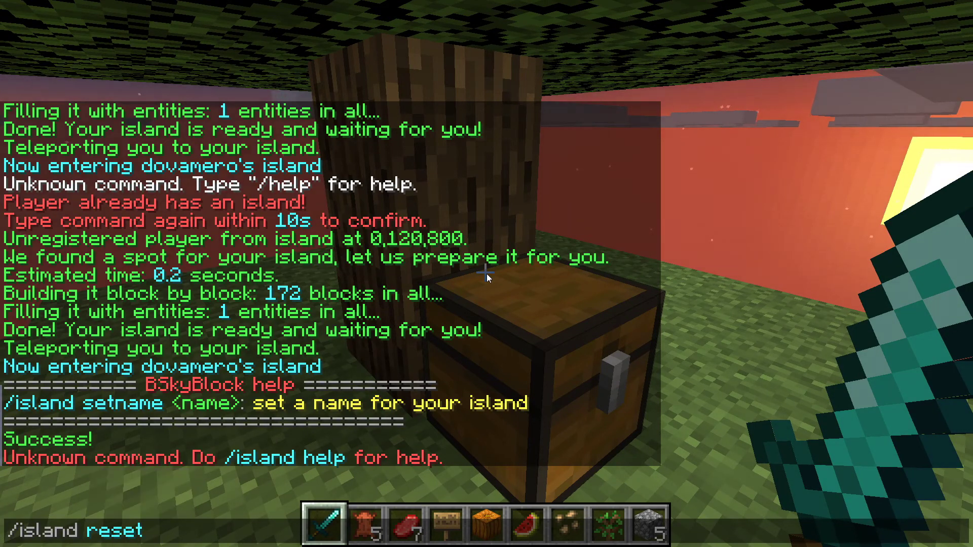
{"action": "type", "text": "/island res"}
{"action": "key", "text": "Tab"}
{"action": "key", "text": "Return"}
{"action": "key", "text": "t"}
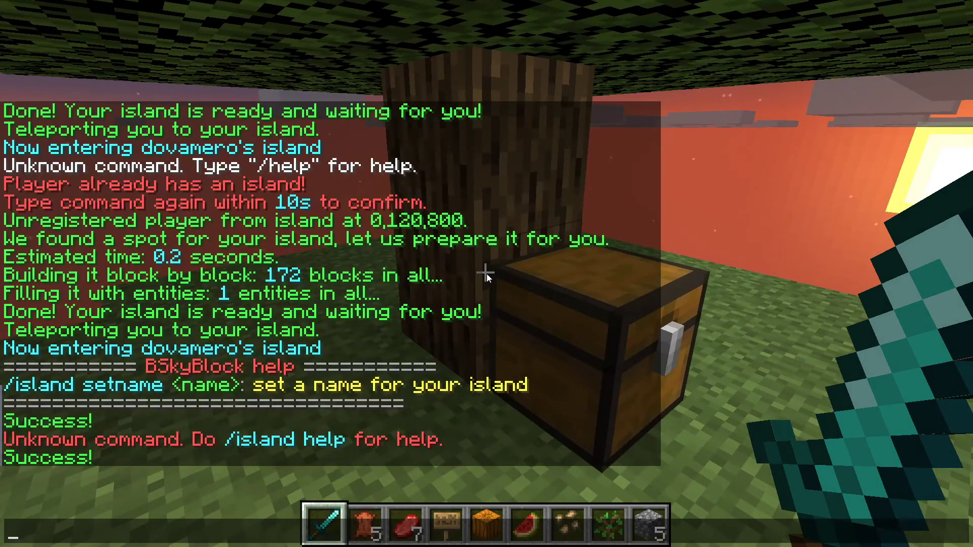
{"action": "key", "text": "Escape"}
- Clear the inventory with /clear and show the /island ban usage help
{"action": "key", "text": "w"}
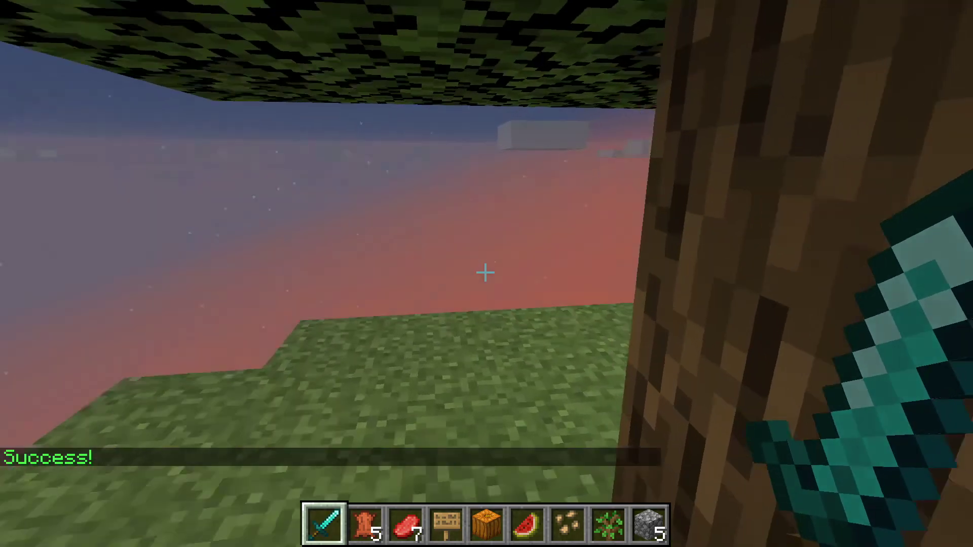
{"action": "type", "text": "3/clear"}
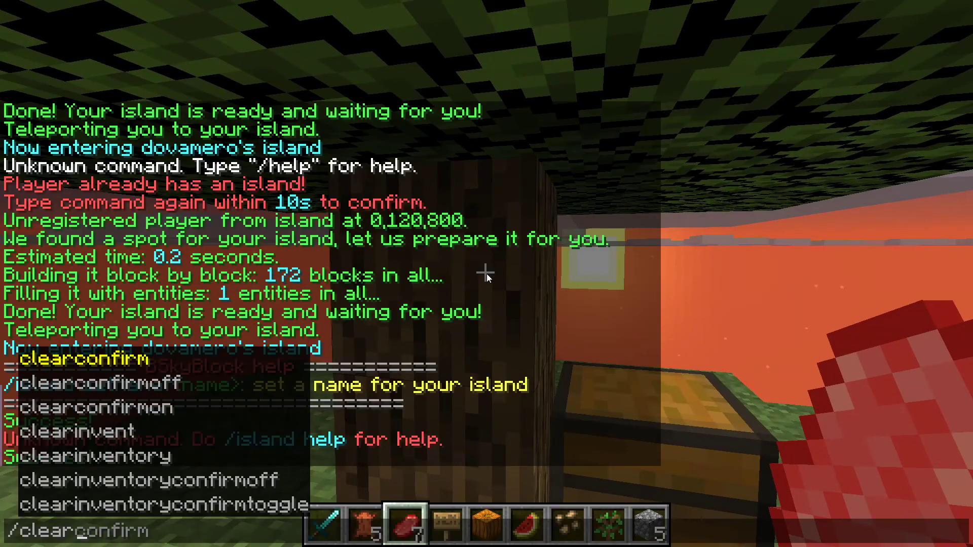
{"action": "key", "text": "Return"}
{"action": "type", "text": "t/island"}
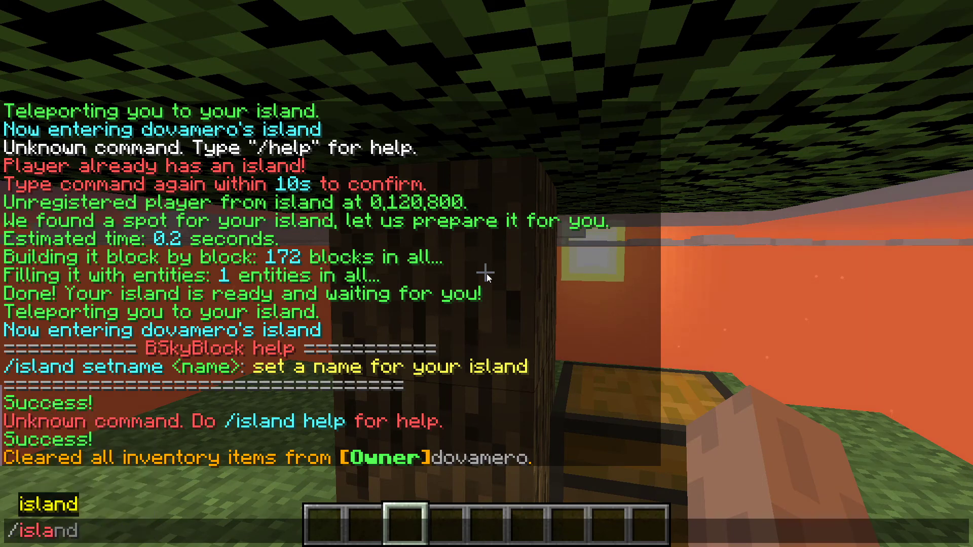
{"action": "type", "text": " ban"}
{"action": "key", "text": "Return"}
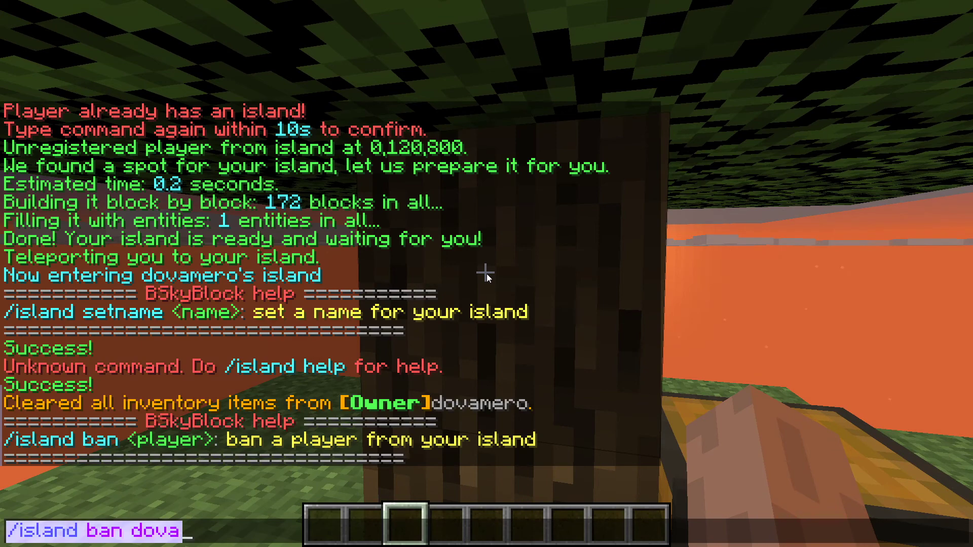
{"action": "key", "text": "Escape"}
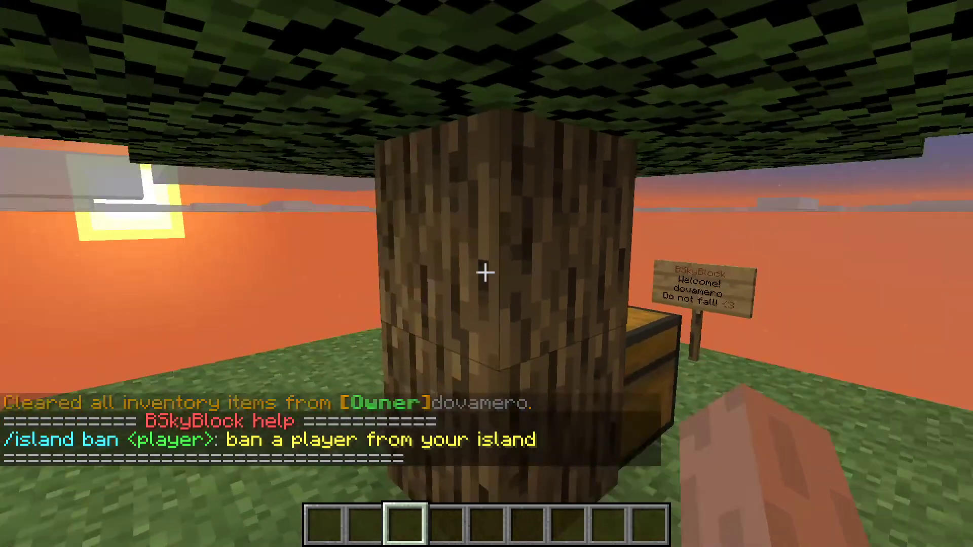
- Try banning your own player from the island, which the game refuses
{"action": "key", "text": "slash"}
{"action": "type", "text": "os"}
{"action": "type", "text": "island ban dova"}
{"action": "type", "text": "mero"}
{"action": "key", "text": "Return"}
{"action": "key", "text": "d"}
{"action": "key", "text": "t"}
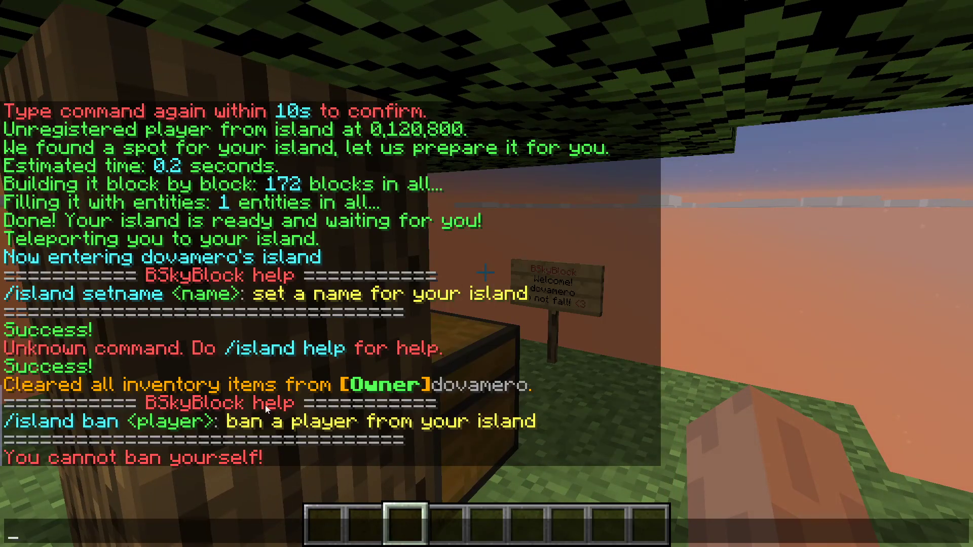
{"action": "key", "text": "Escape"}
- Set the island home to the current spot, then teleport back with /island
{"action": "type", "text": "d"}
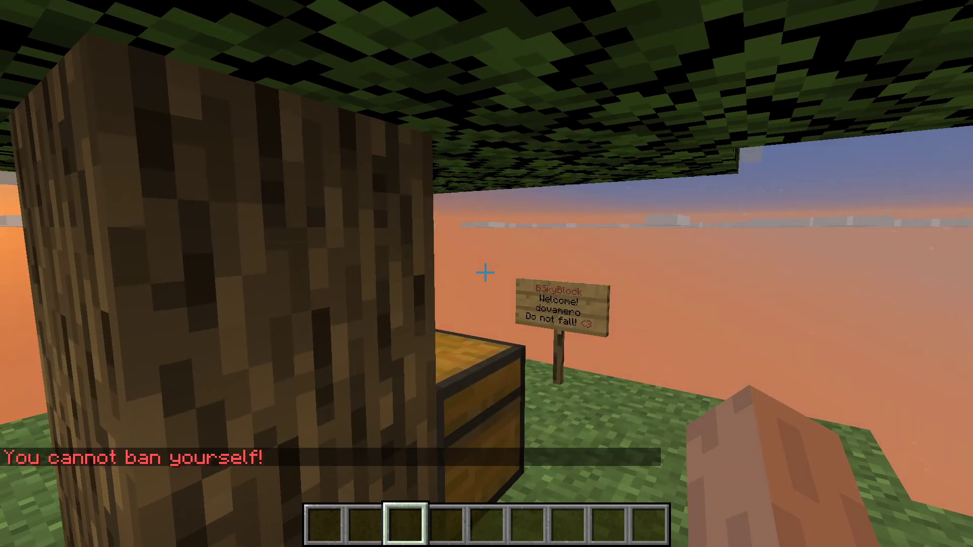
{"action": "type", "text": "/island set"}
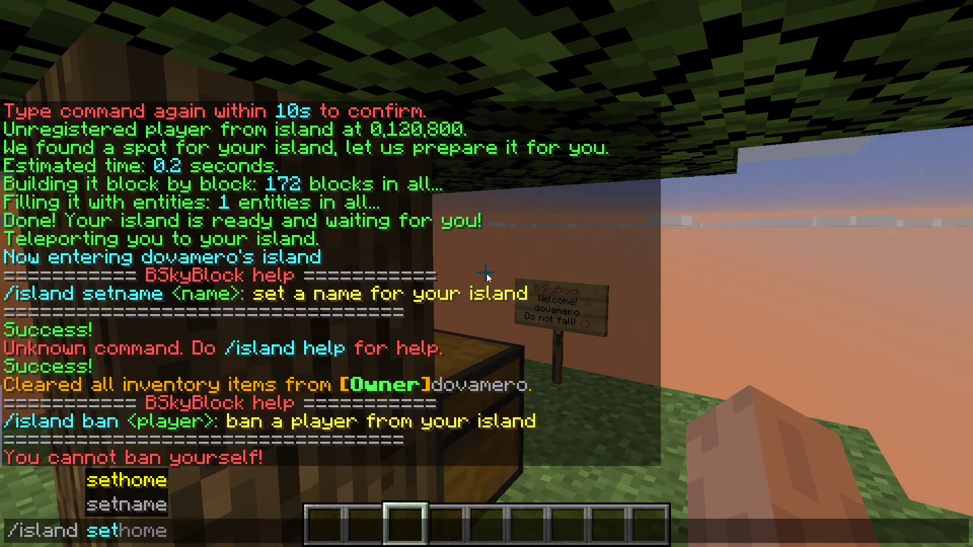
{"action": "key", "text": "Tab"}
{"action": "key", "text": "Return"}
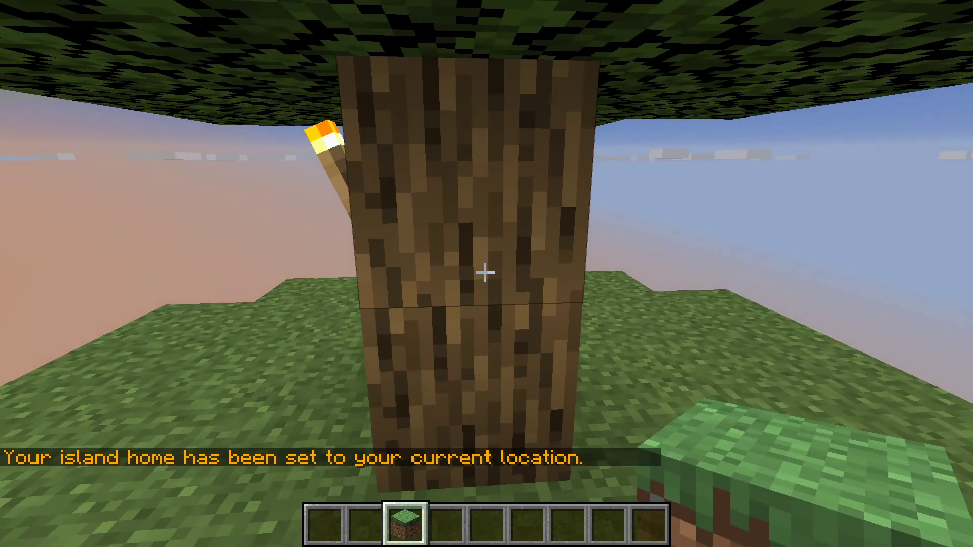
{"action": "type", "text": "/island"}
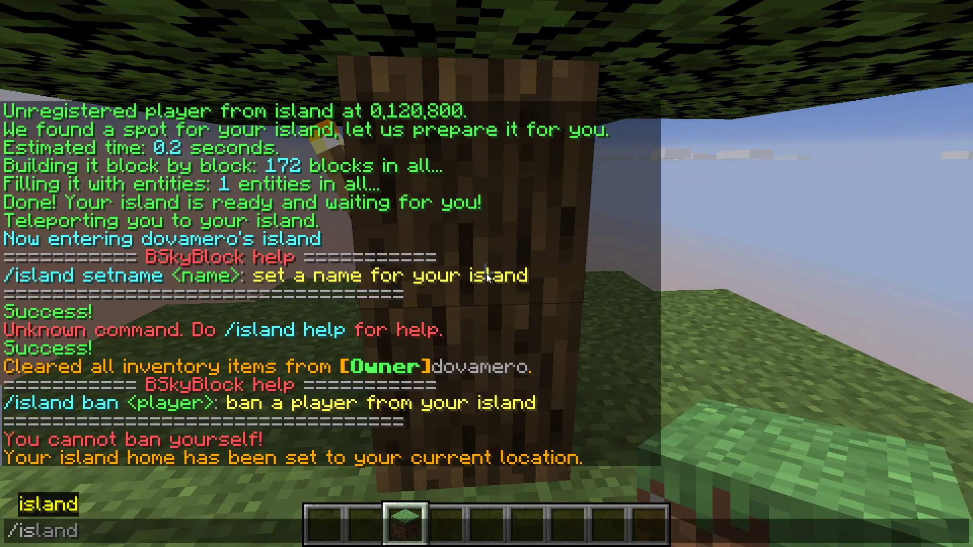
{"action": "key", "text": "Return"}
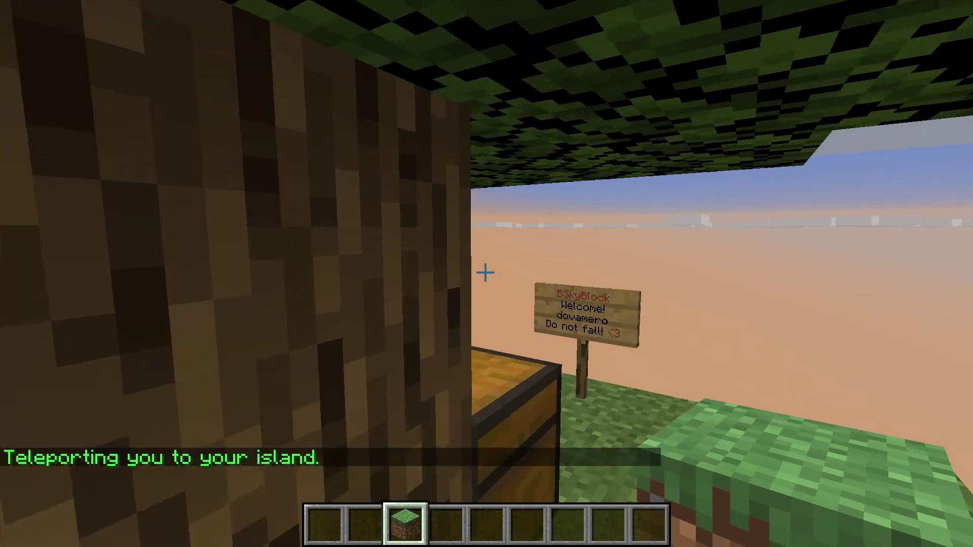
- Send /island expel to show its usage help in chat
{"action": "key", "text": "slash"}
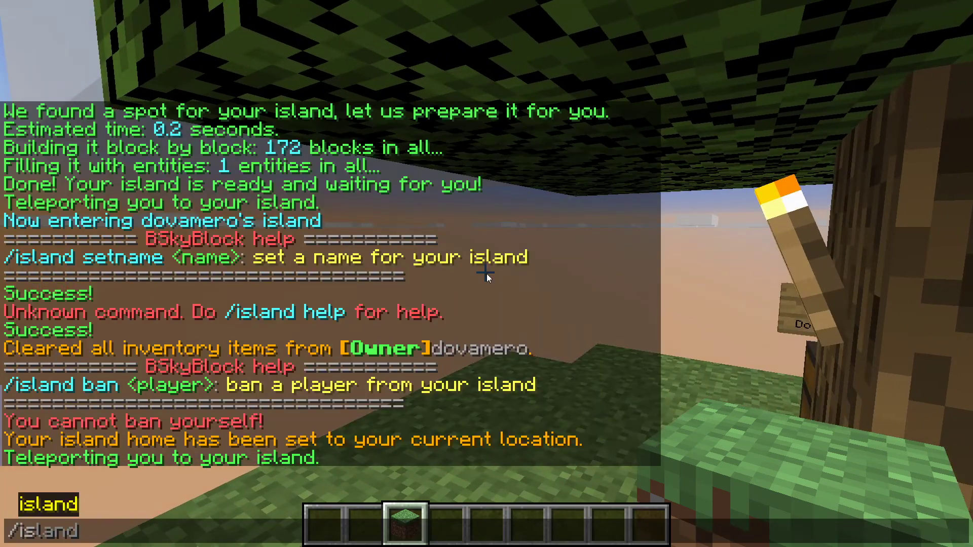
{"action": "key", "text": "Return"}
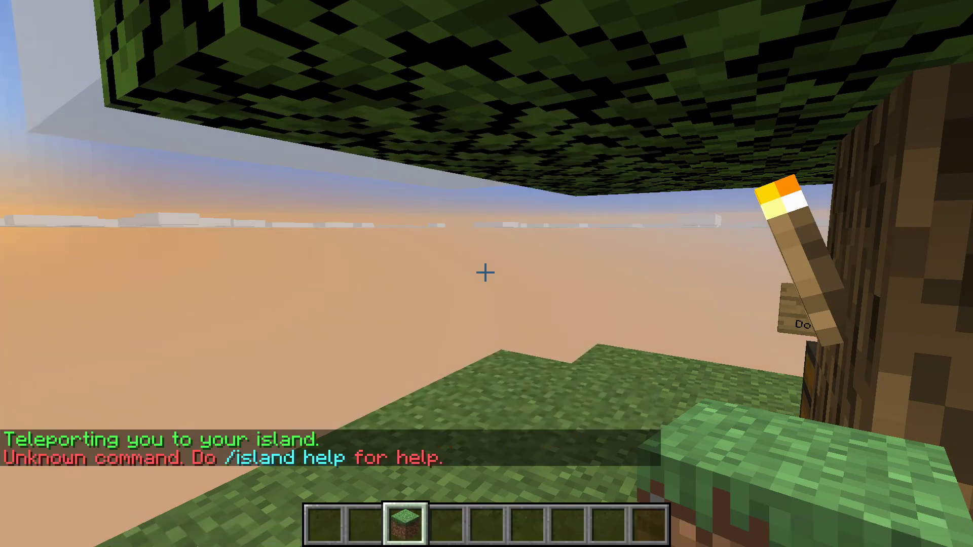
{"action": "key", "text": "slash"}
{"action": "type", "text": "island expel"}
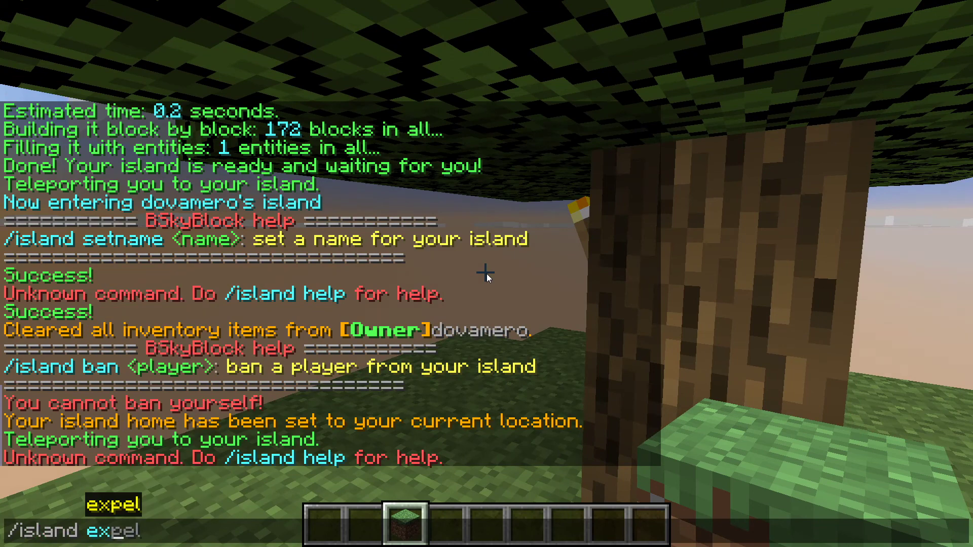
{"action": "key", "text": "Return"}
{"action": "key", "text": "w"}
{"action": "key", "text": "s"}
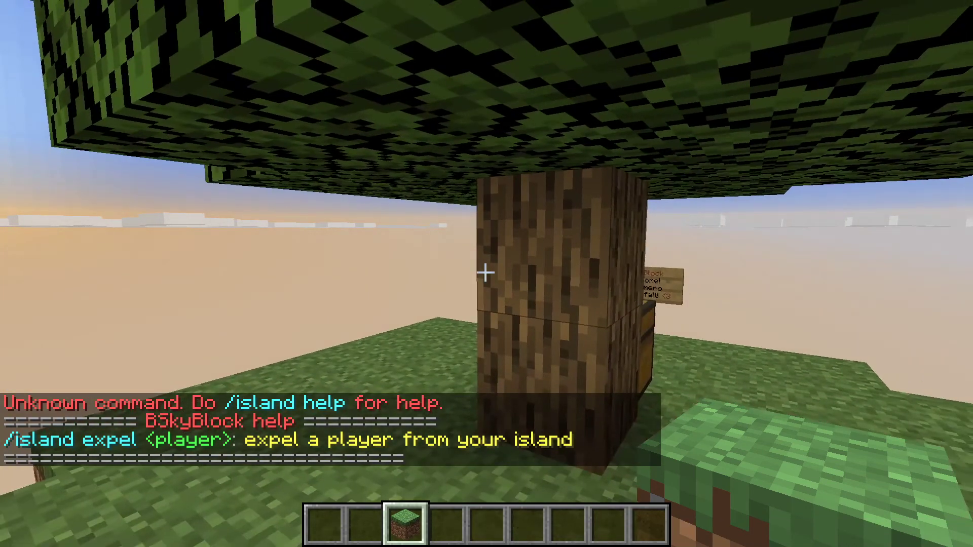
- Open the island settings panel with /island setting
{"action": "key", "text": "slash"}
{"action": "type", "text": "island setting"}
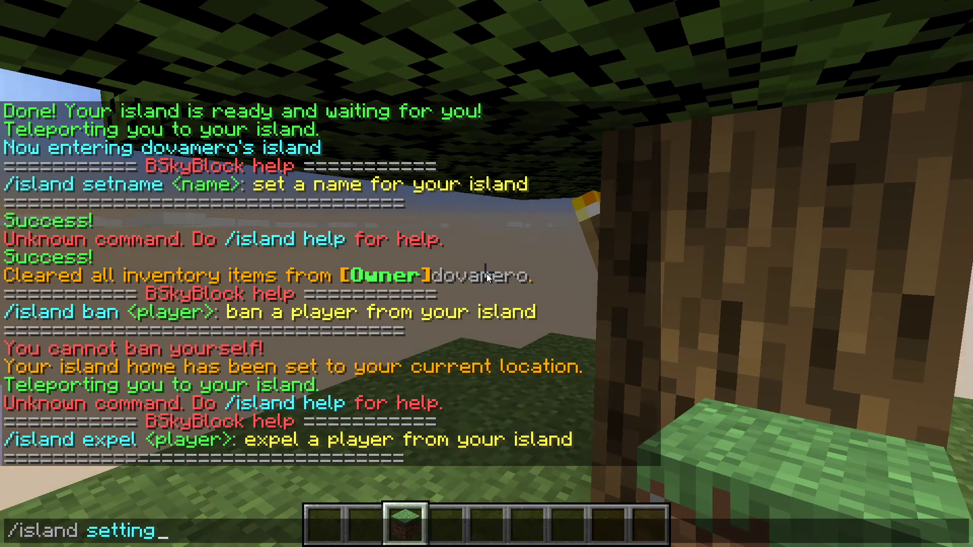
{"action": "key", "text": "Return"}
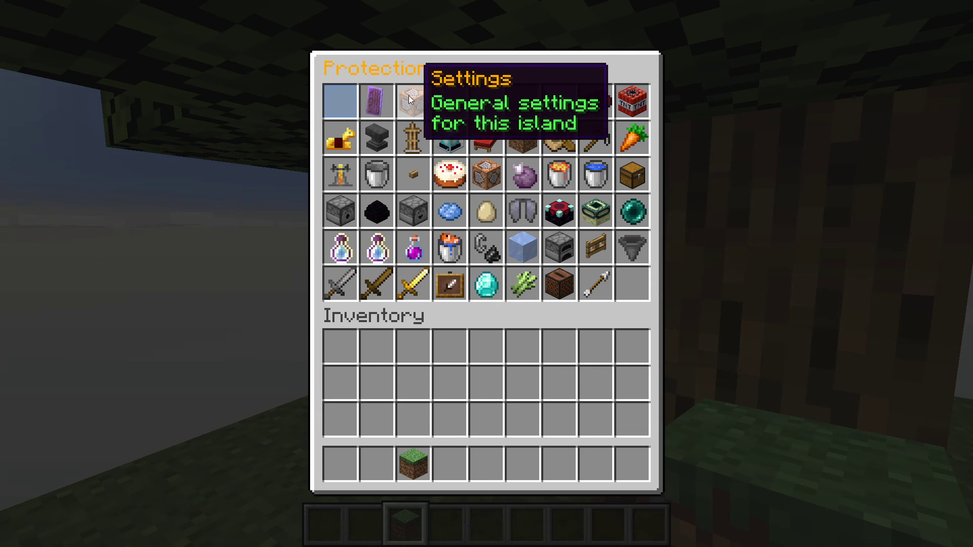
- In basic Settings view, cycle Lock island through visitors, coop and trusted, back to all roles
{"action": "left_click", "coordinate": [412, 101]}
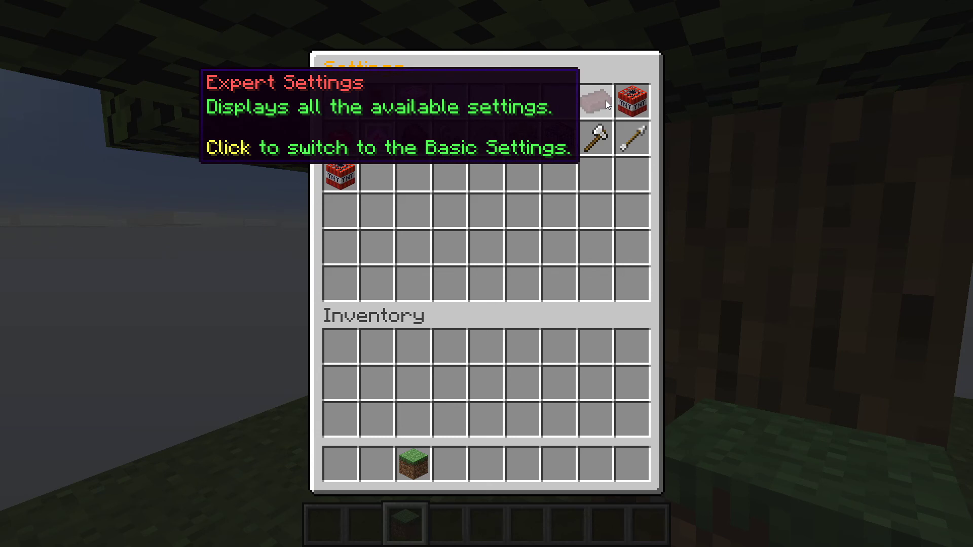
{"action": "left_click", "coordinate": [605, 100]}
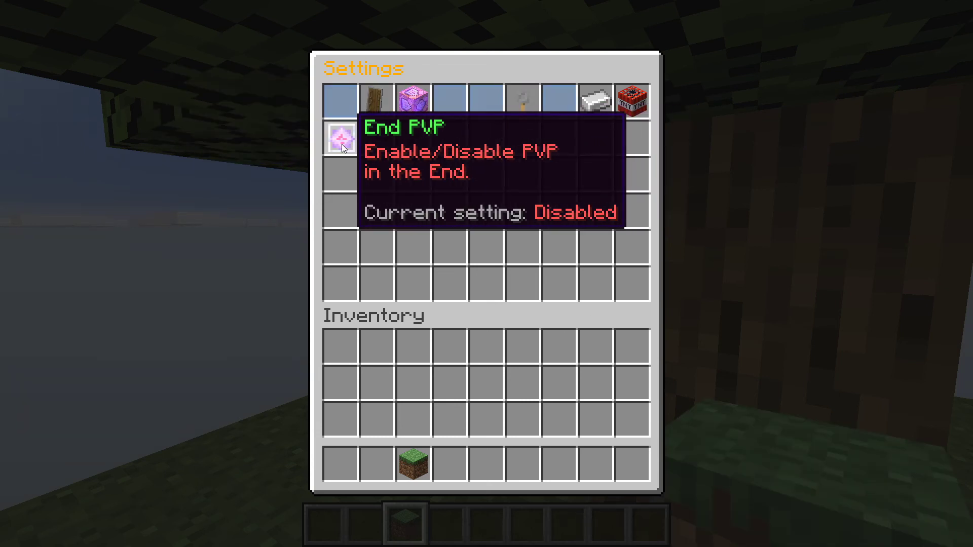
{"action": "left_click", "coordinate": [509, 92]}
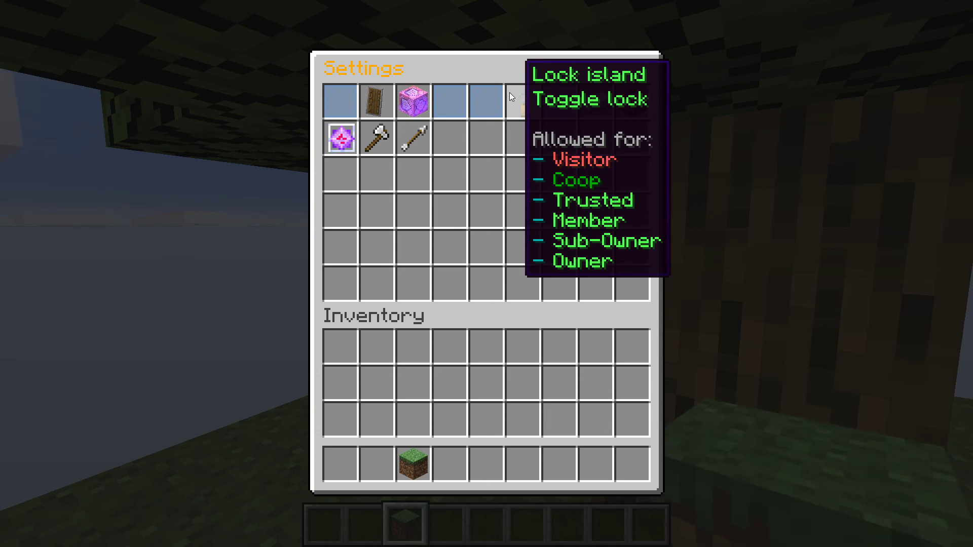
{"action": "left_click", "coordinate": [509, 92]}
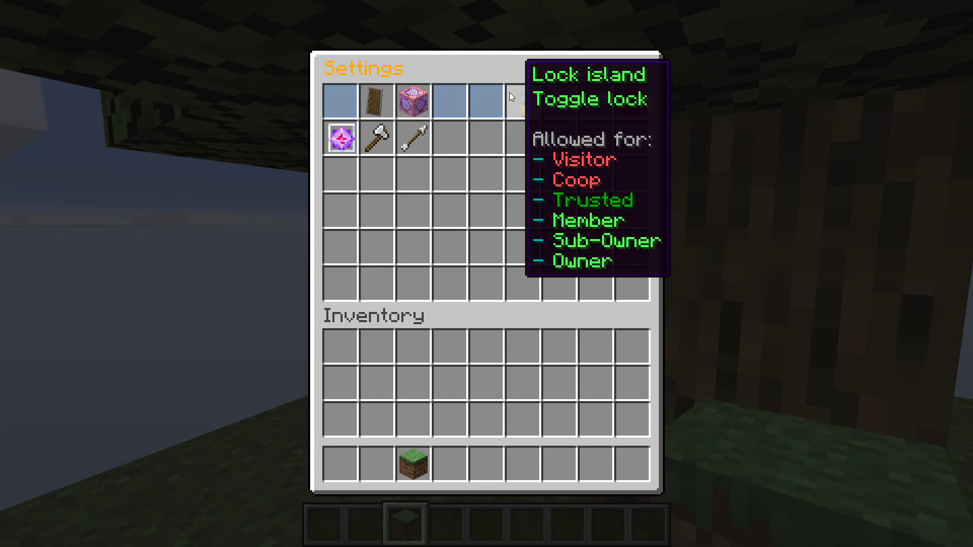
{"action": "left_click", "coordinate": [510, 92]}
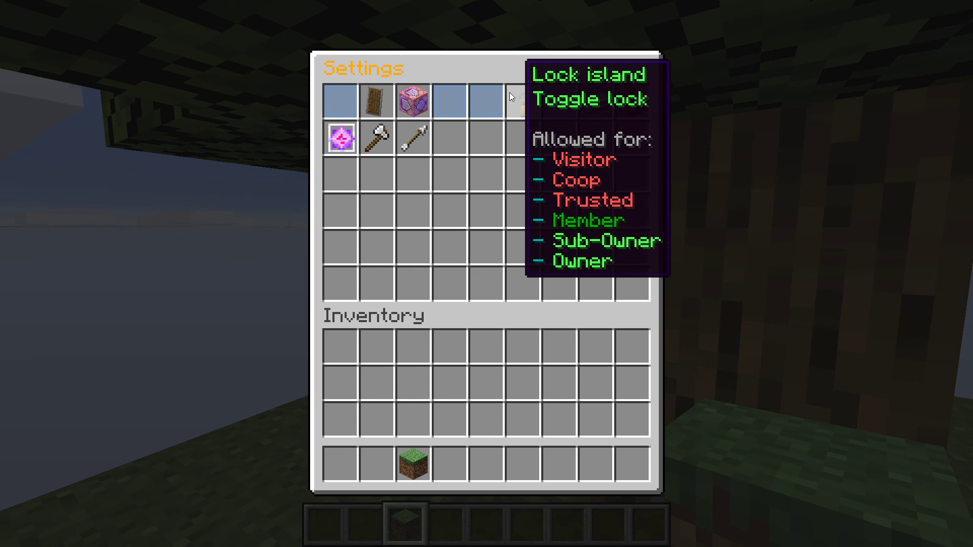
{"action": "left_click", "coordinate": [512, 98]}
{"action": "left_click", "coordinate": [513, 99]}
{"action": "left_click", "coordinate": [513, 98]}
{"action": "left_click", "coordinate": [513, 98]}
{"action": "left_click", "coordinate": [513, 98]}
{"action": "left_click", "coordinate": [513, 99]}
{"action": "left_click", "coordinate": [513, 98]}
{"action": "left_click", "coordinate": [513, 99]}
{"action": "left_click", "coordinate": [513, 98]}
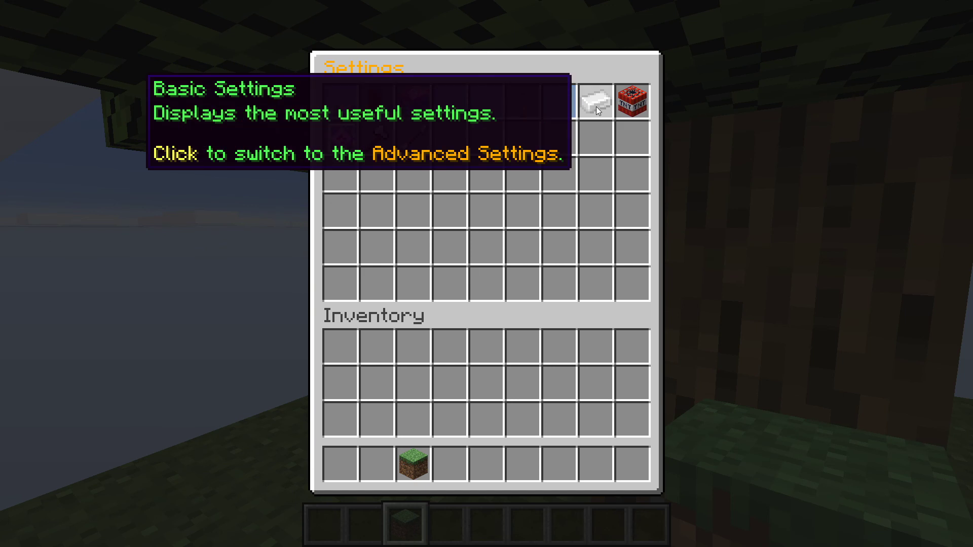
- Switch to advanced view, review the island Protection flags, and close the panel
{"action": "left_click", "coordinate": [596, 106]}
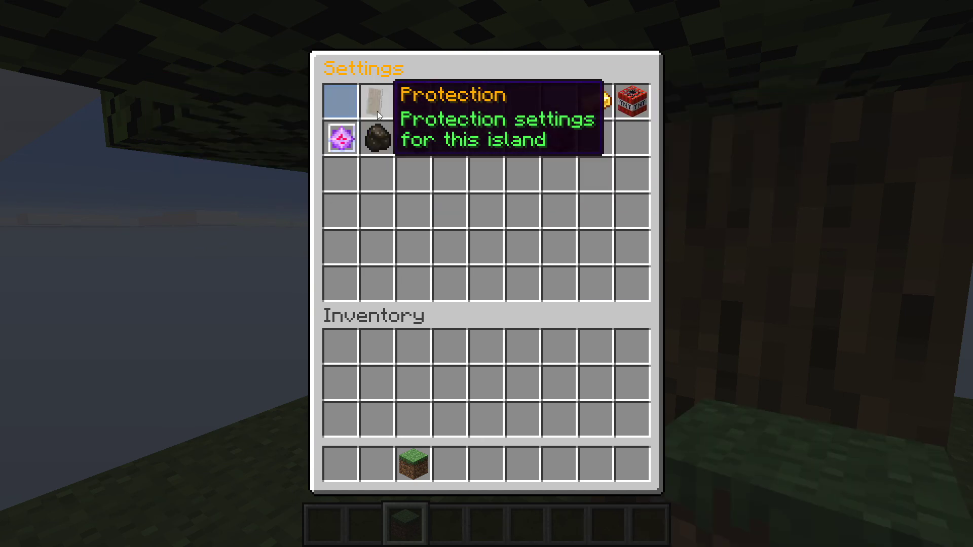
{"action": "left_click", "coordinate": [379, 113]}
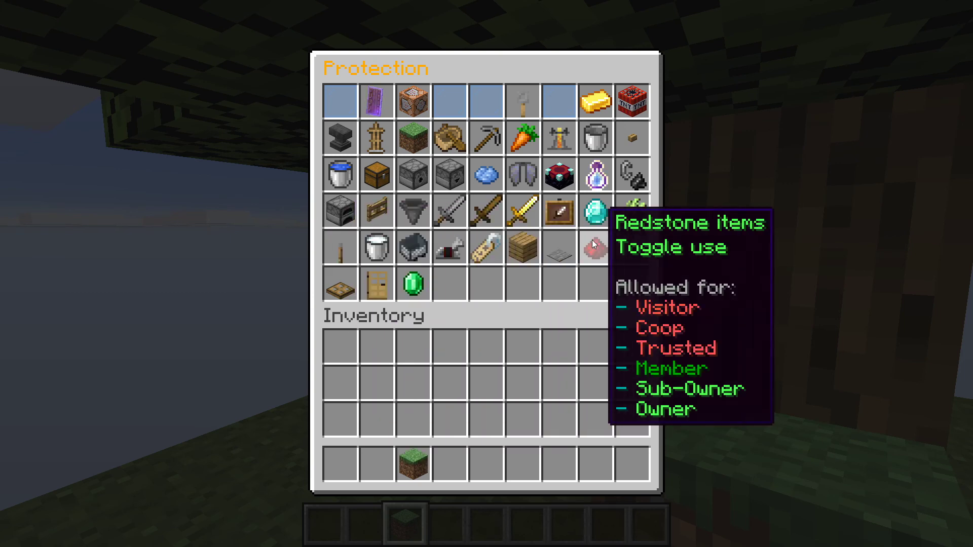
{"action": "key", "text": "Escape"}
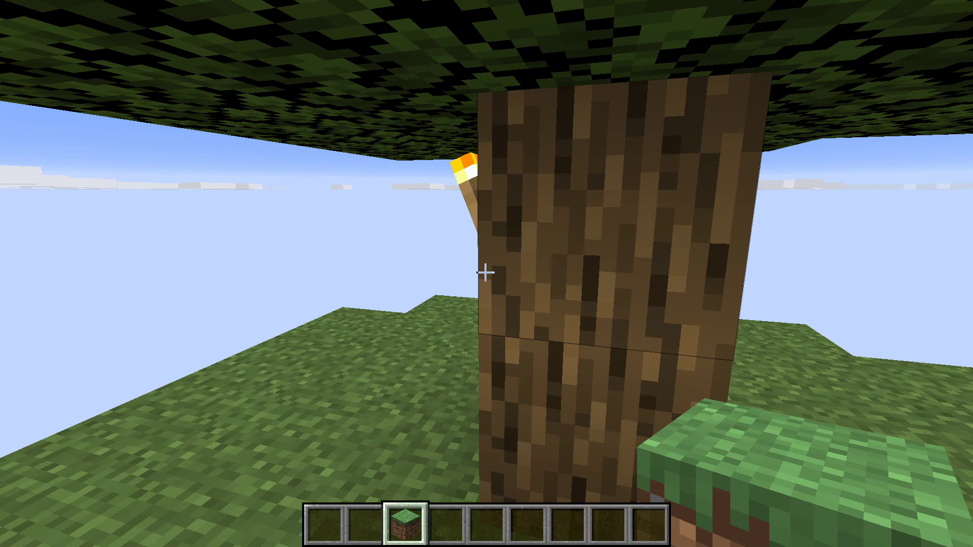
- Show the island team details (1/4 members, 3 invites left) with /island team
{"action": "key", "text": "a"}
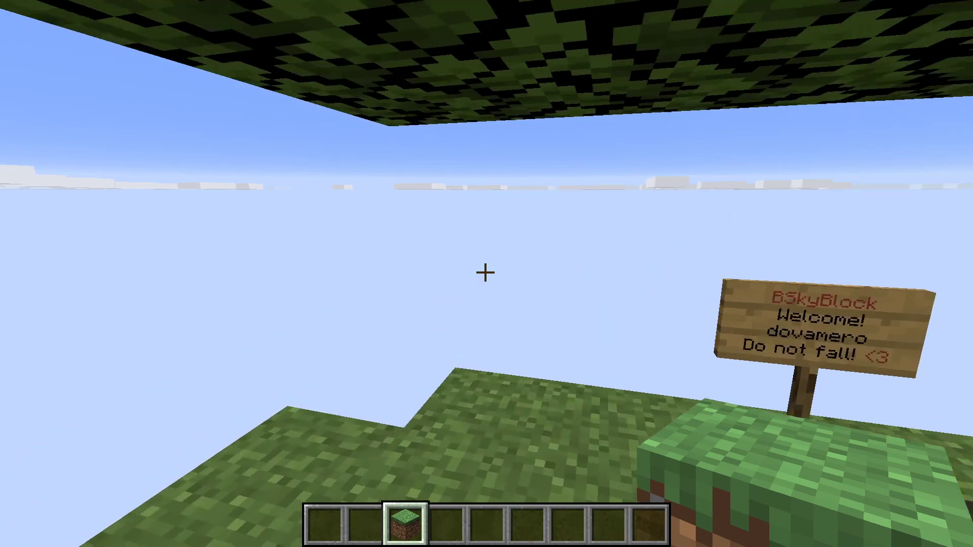
{"action": "key", "text": "slash"}
{"action": "type", "text": "island"}
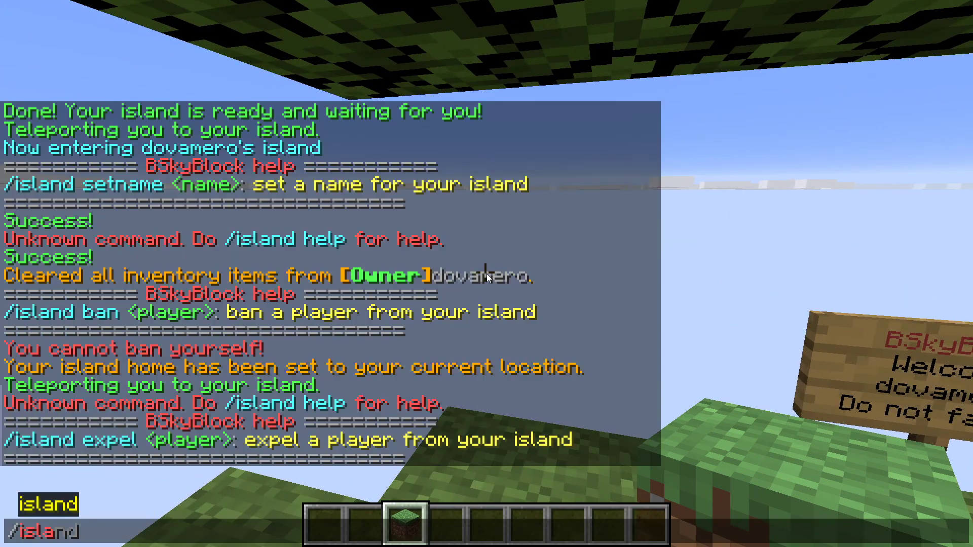
{"action": "type", "text": " team"}
{"action": "key", "text": "Return"}
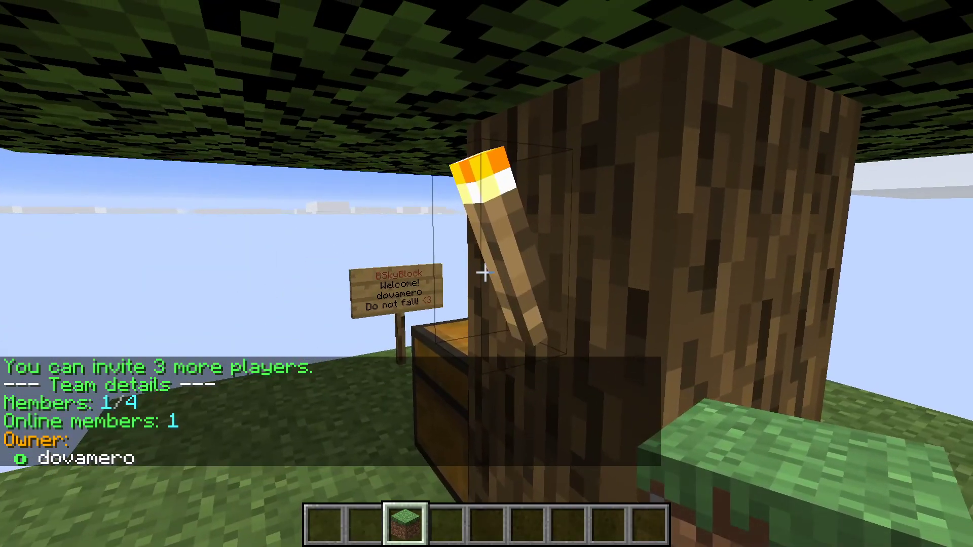
- Hold the torch and walk around the tree and chest, cancelling unsent chat commands
{"action": "key", "text": "4"}
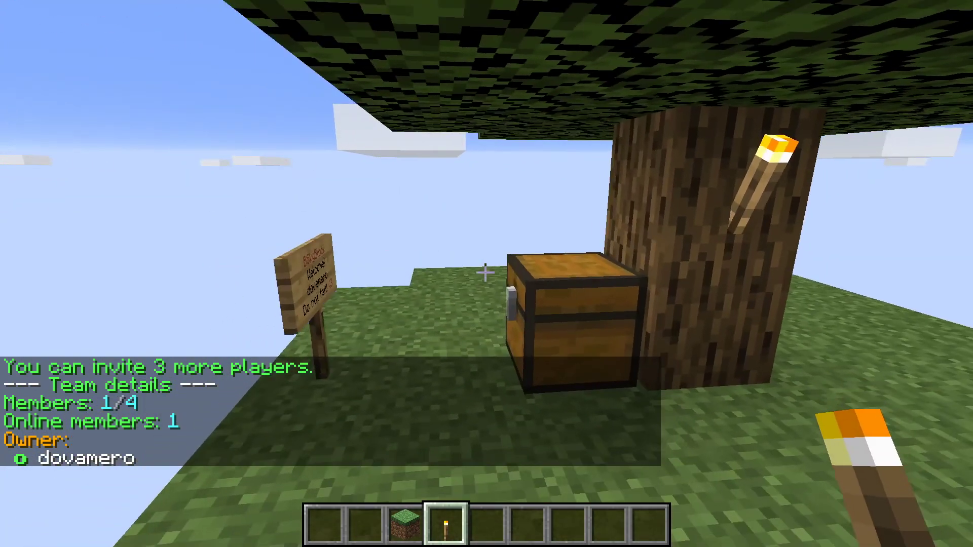
{"action": "key", "text": "d"}
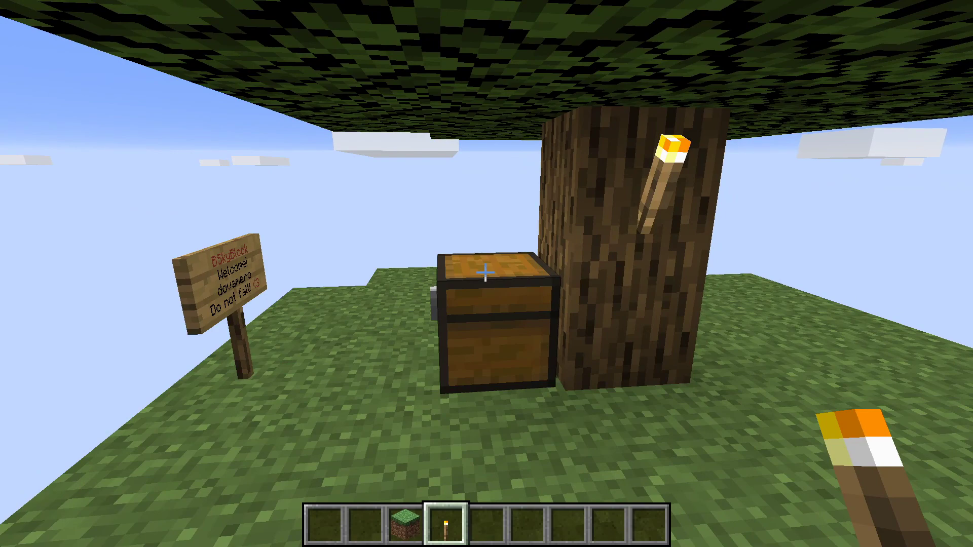
{"action": "key", "text": "s"}
{"action": "key", "text": "w"}
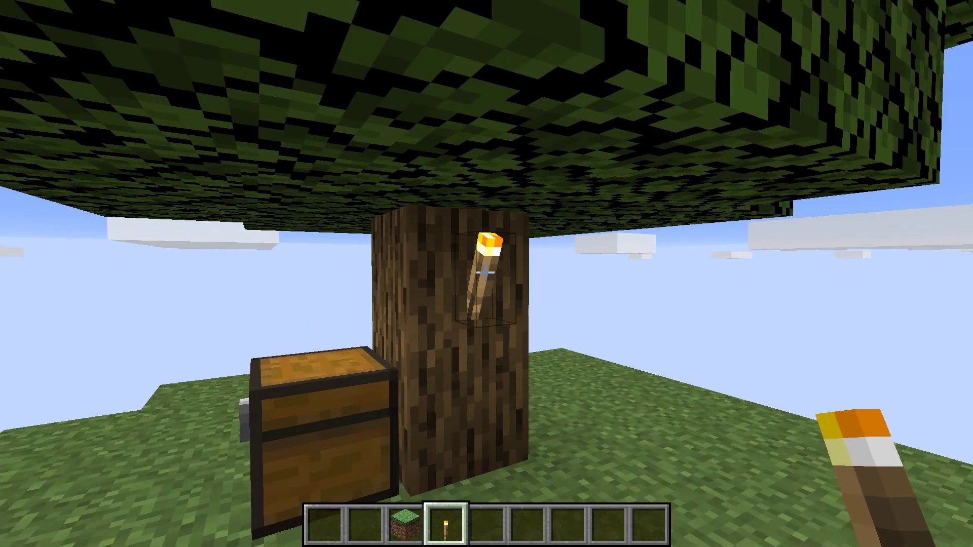
{"action": "key", "text": "w"}
{"action": "key", "text": "a"}
{"action": "type", "text": "s"}
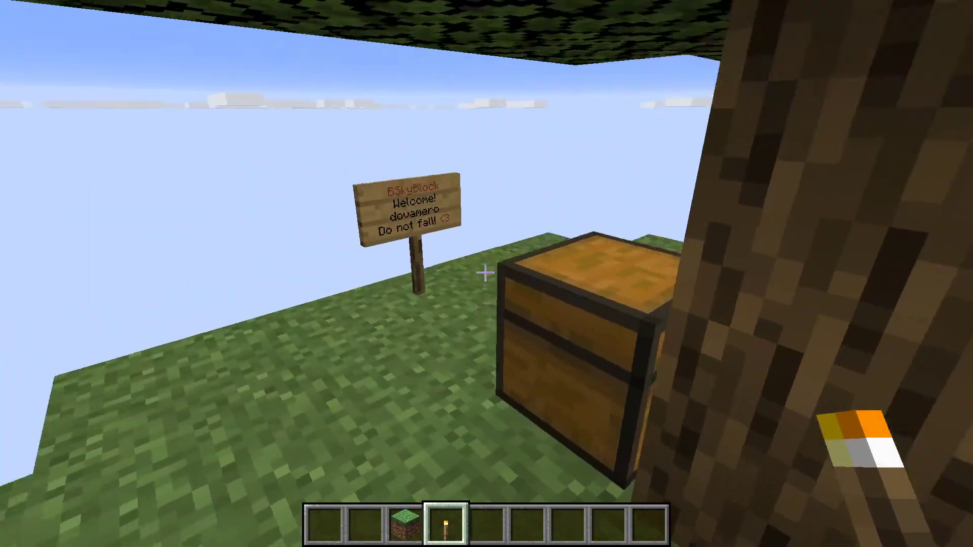
{"action": "type", "text": "tf"}
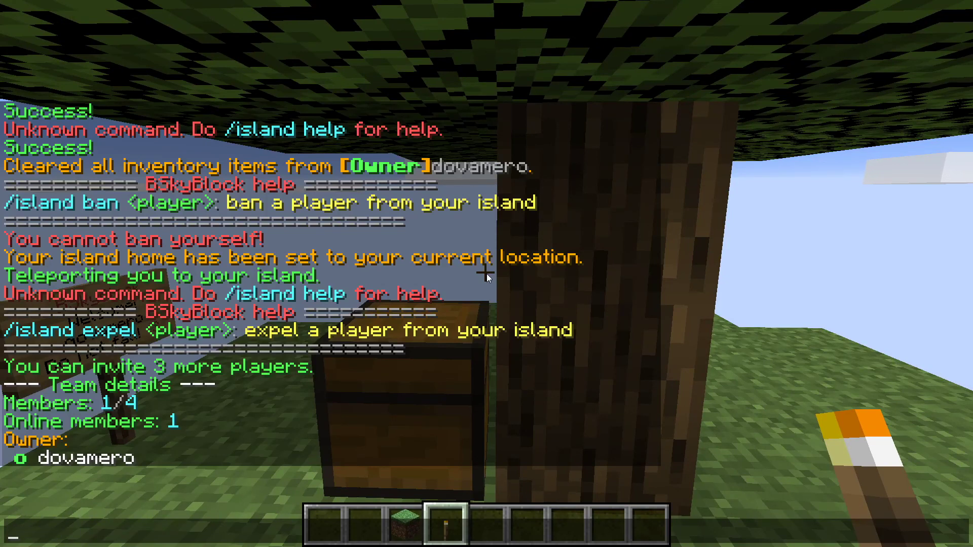
{"action": "key", "text": "Escape"}
{"action": "key", "text": "s"}
{"action": "key", "text": "t"}
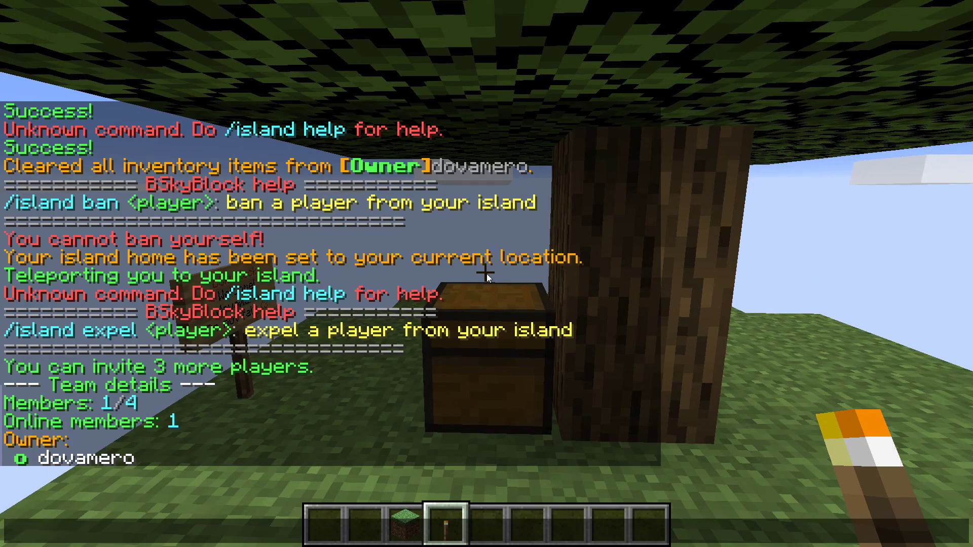
{"action": "key", "text": "Escape"}
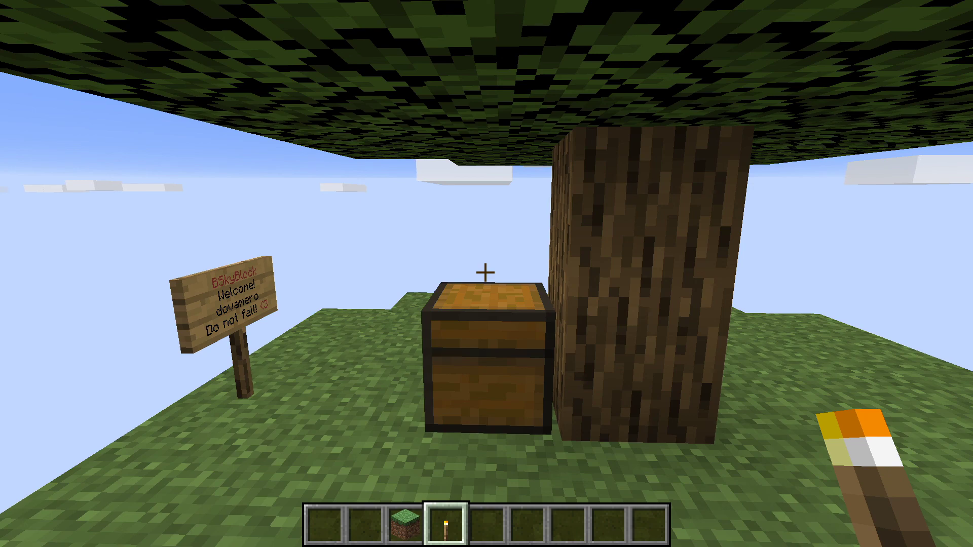
{"action": "key", "text": "d"}
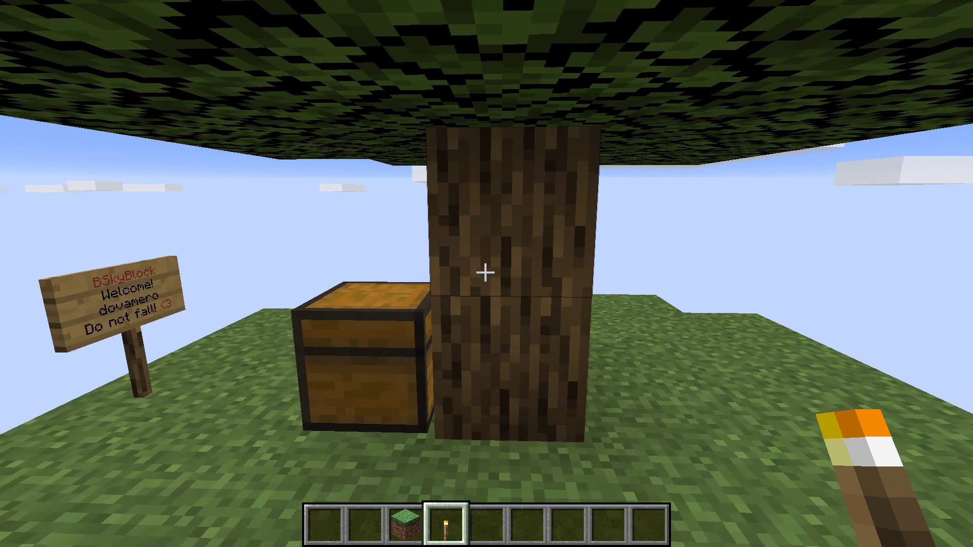